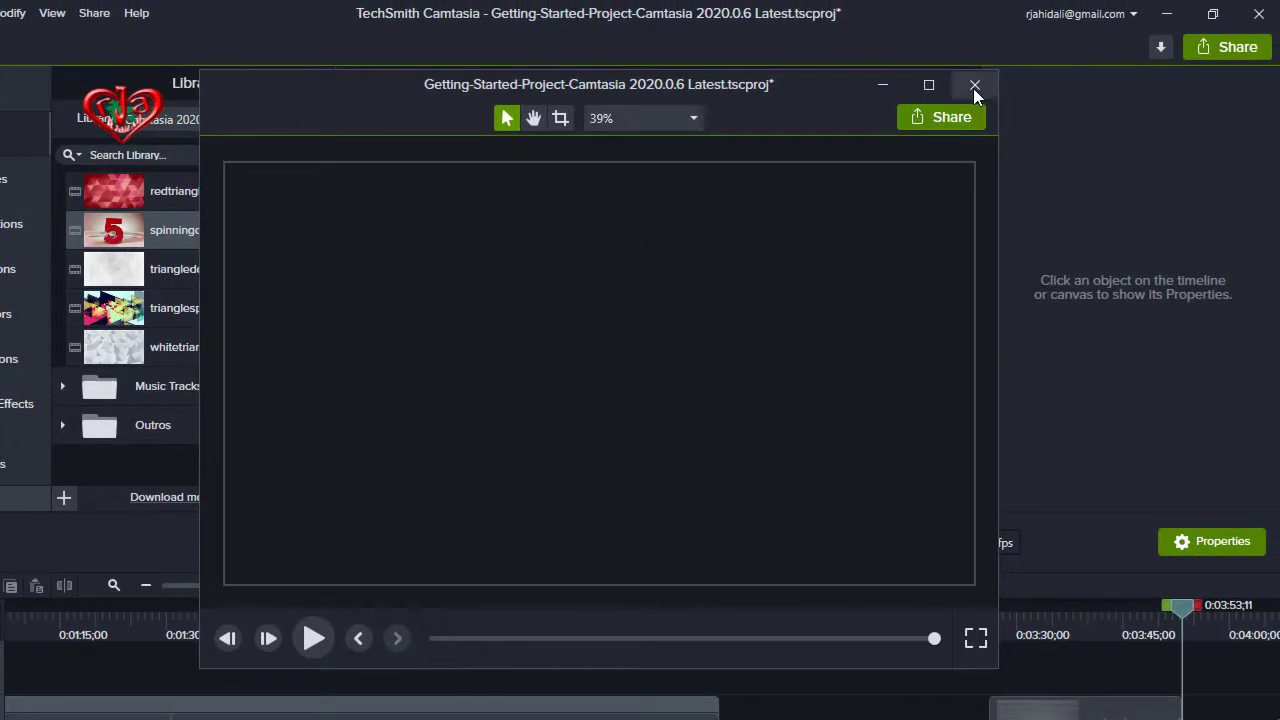
Close the detached canvas window so the preview docks back into the main Camtasia editor.
{"action": "left_click", "coordinate": [975, 88]}
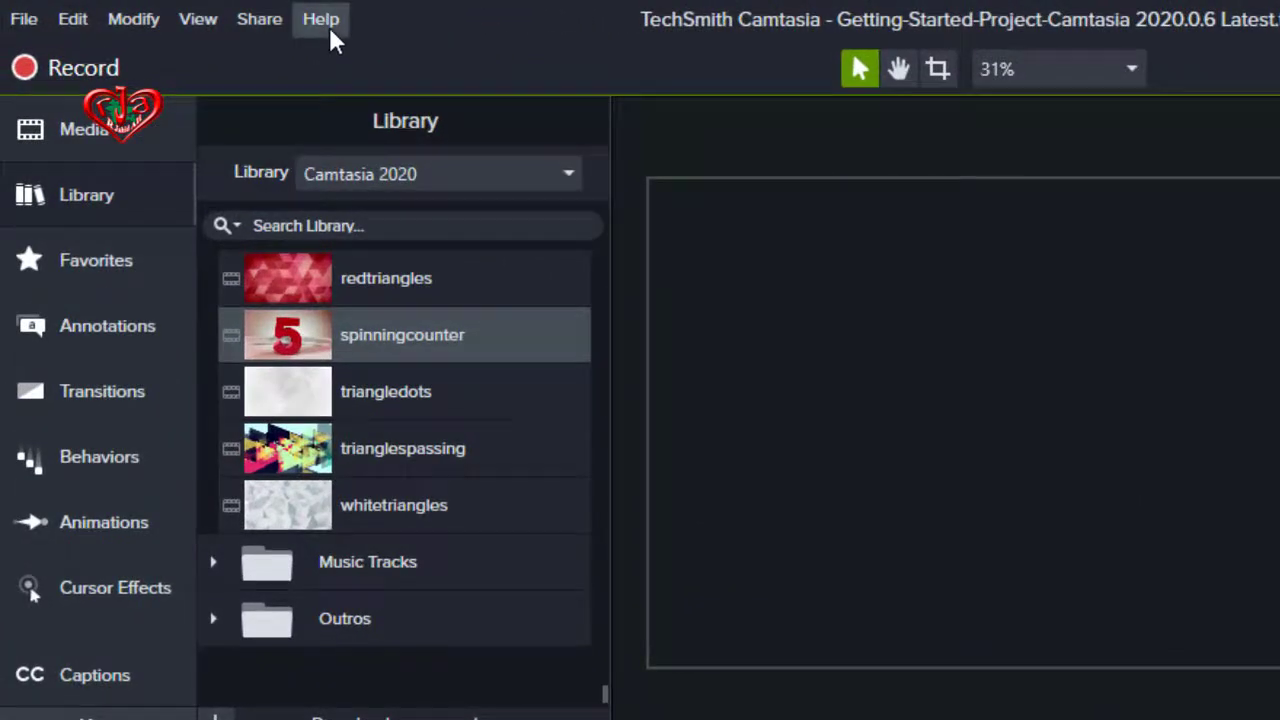
Check Help > About Camtasia for version 20.0.6 build 23375, then dismiss the dialog.
{"action": "left_click", "coordinate": [329, 27]}
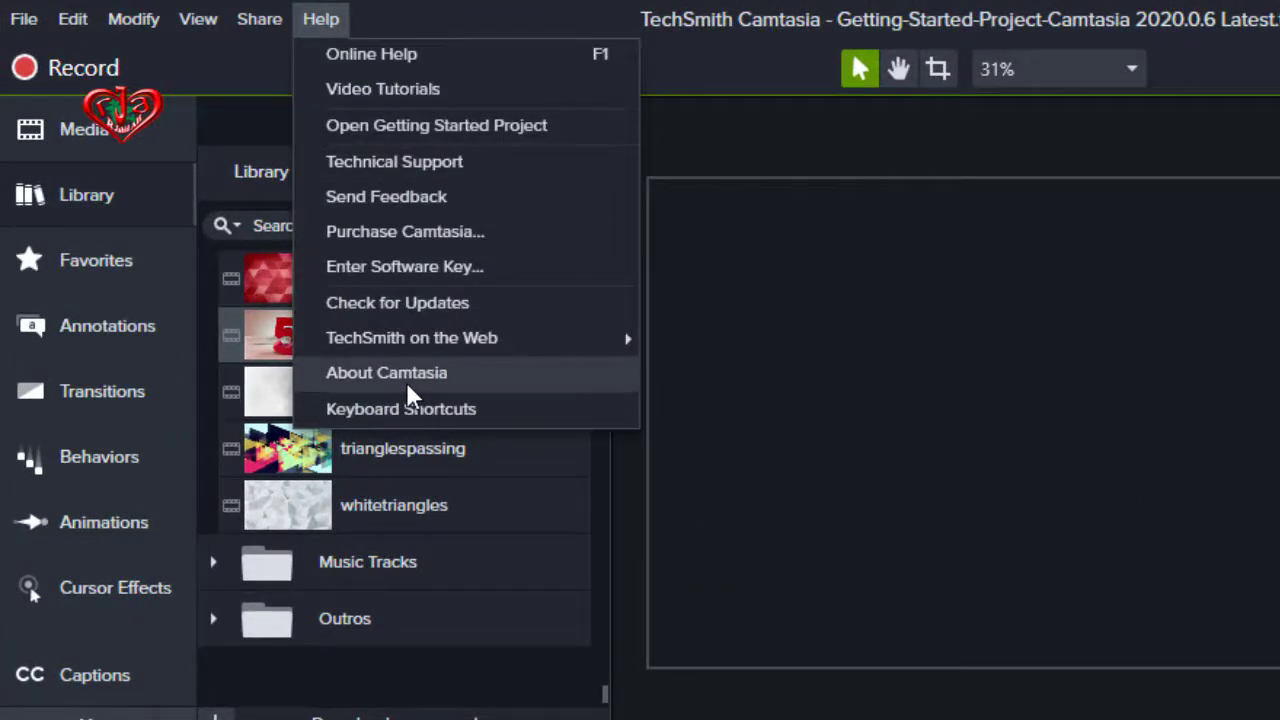
{"action": "left_click", "coordinate": [406, 383]}
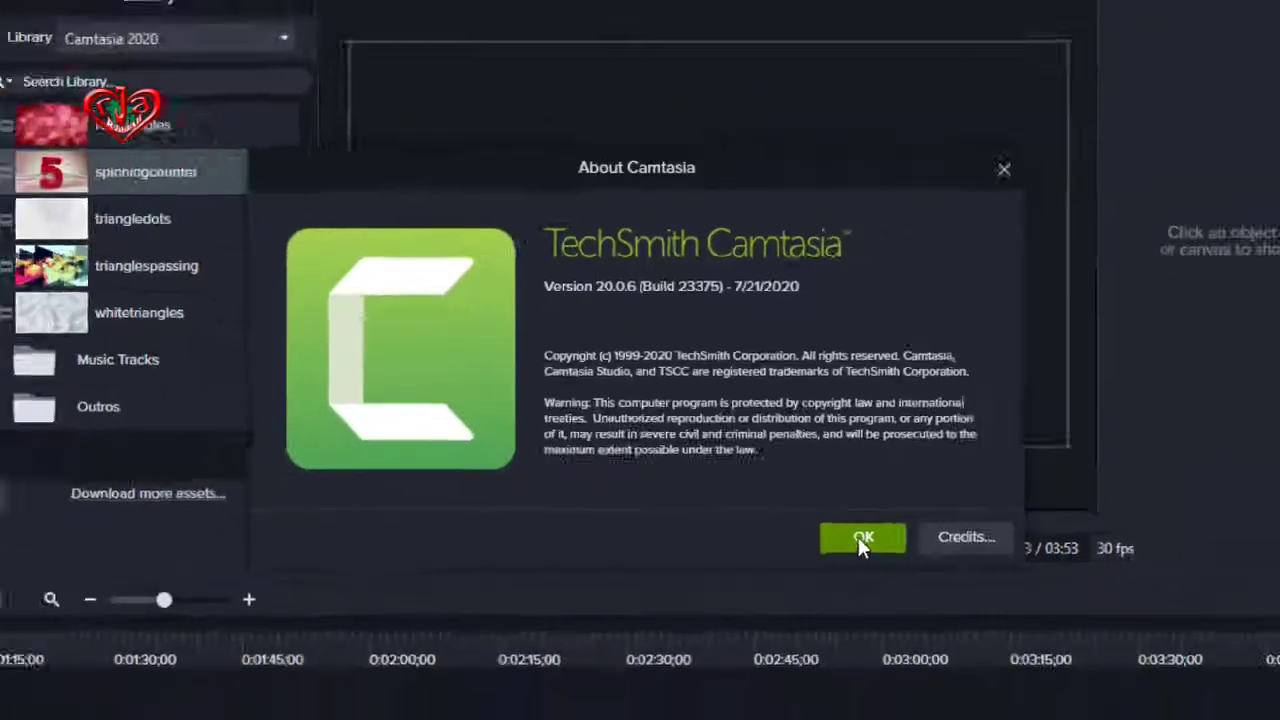
{"action": "left_click", "coordinate": [860, 537]}
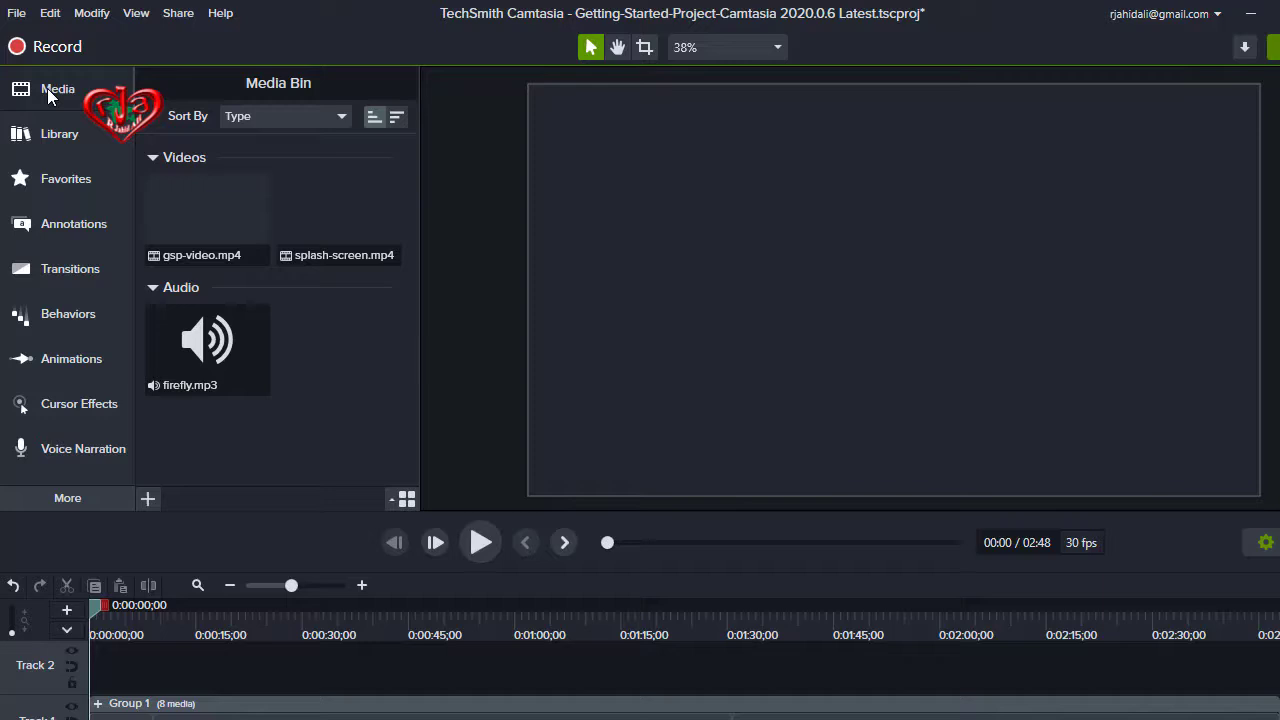
Collapse and reopen the Media bin, then view the saved Favorites.
{"action": "left_click", "coordinate": [50, 92]}
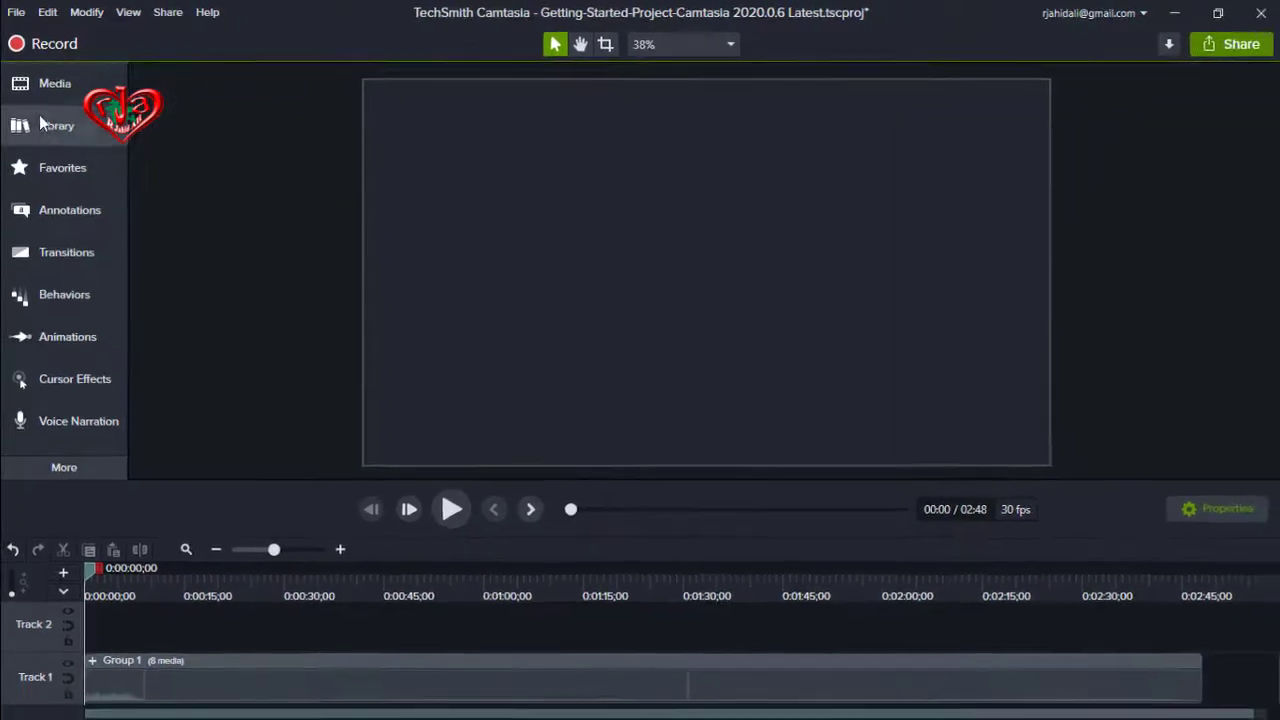
{"action": "left_click", "coordinate": [46, 90]}
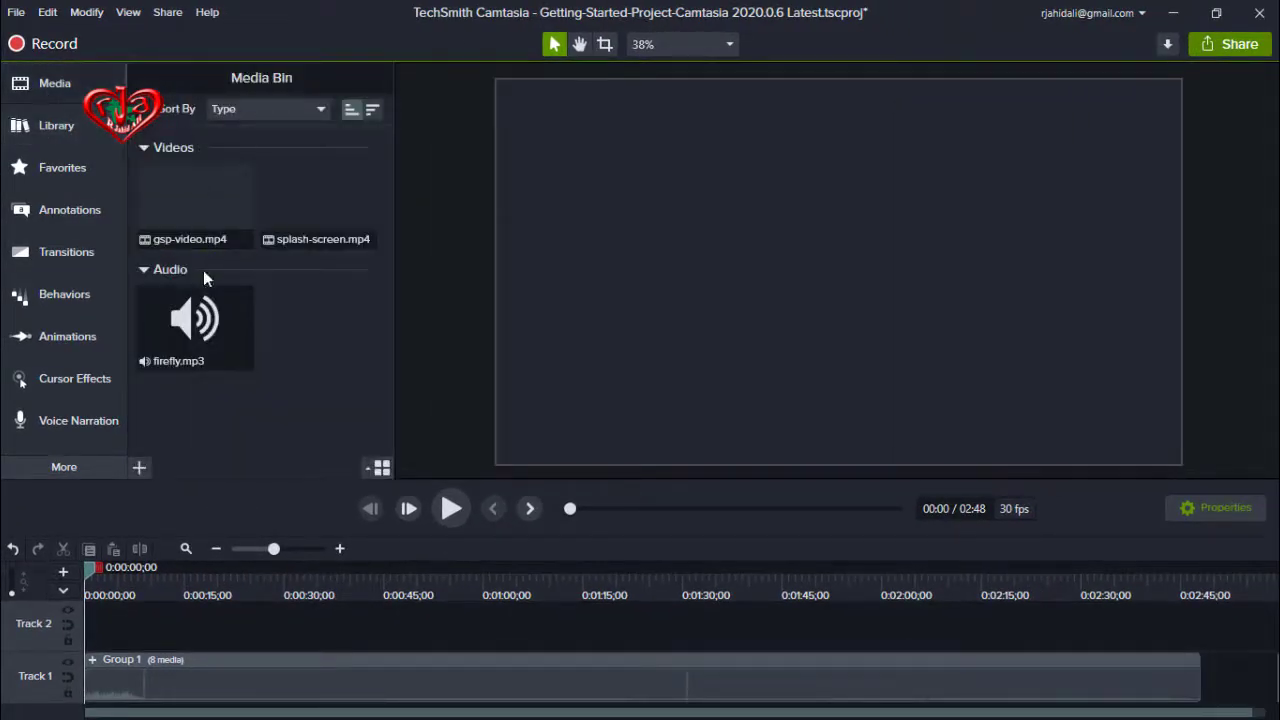
{"action": "left_click", "coordinate": [51, 174]}
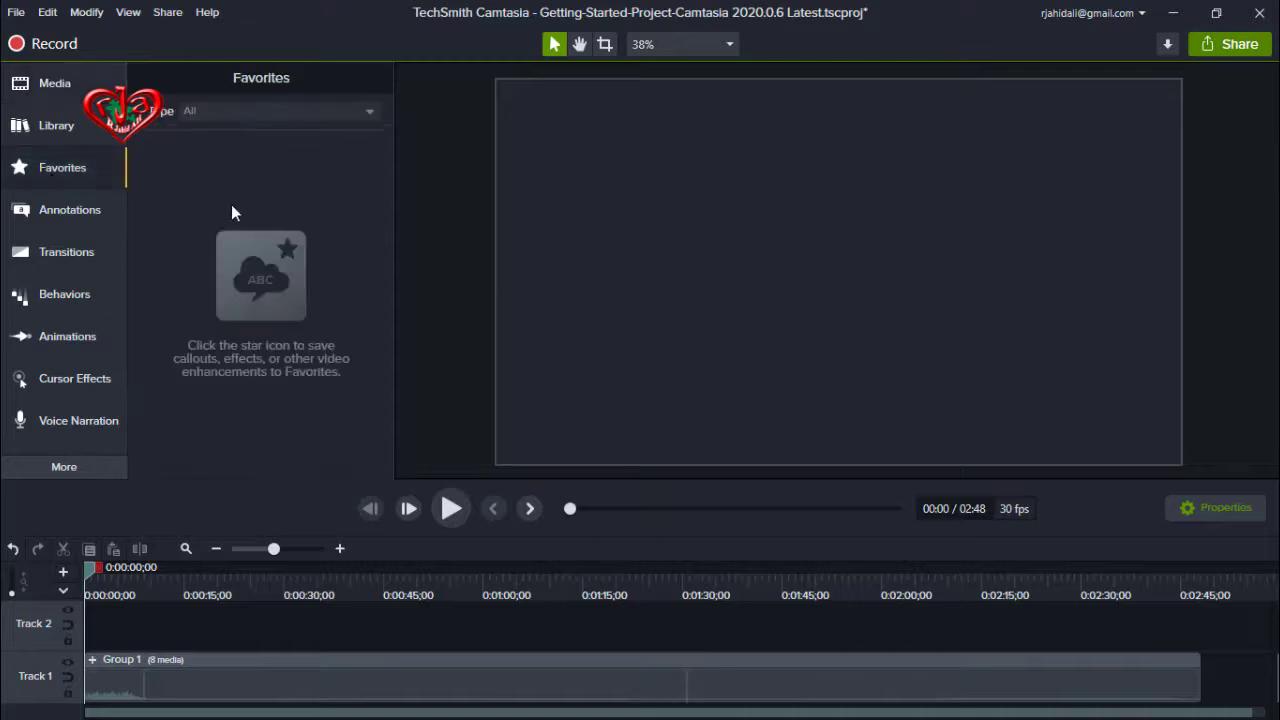
Cycle through callout, shape, blur, sketch motion and keystroke annotations, then show Transitions.
{"action": "left_click", "coordinate": [54, 206]}
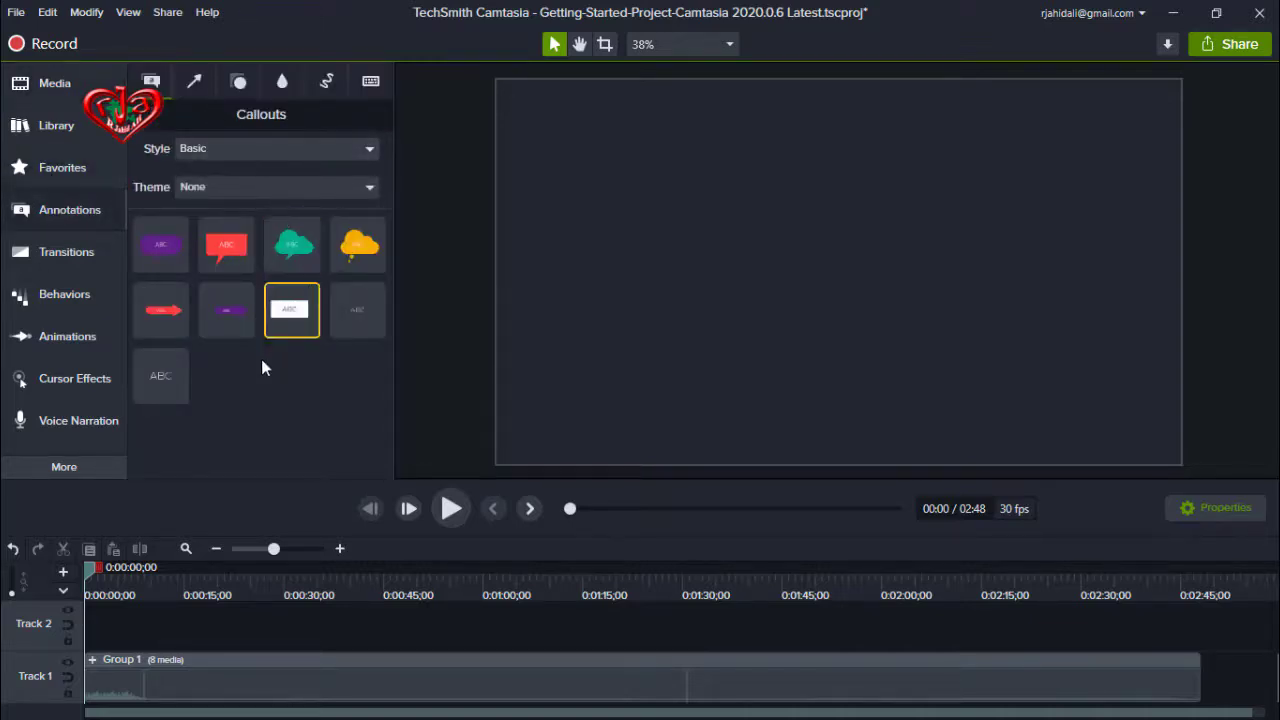
{"action": "left_click", "coordinate": [248, 90]}
{"action": "left_click", "coordinate": [280, 86]}
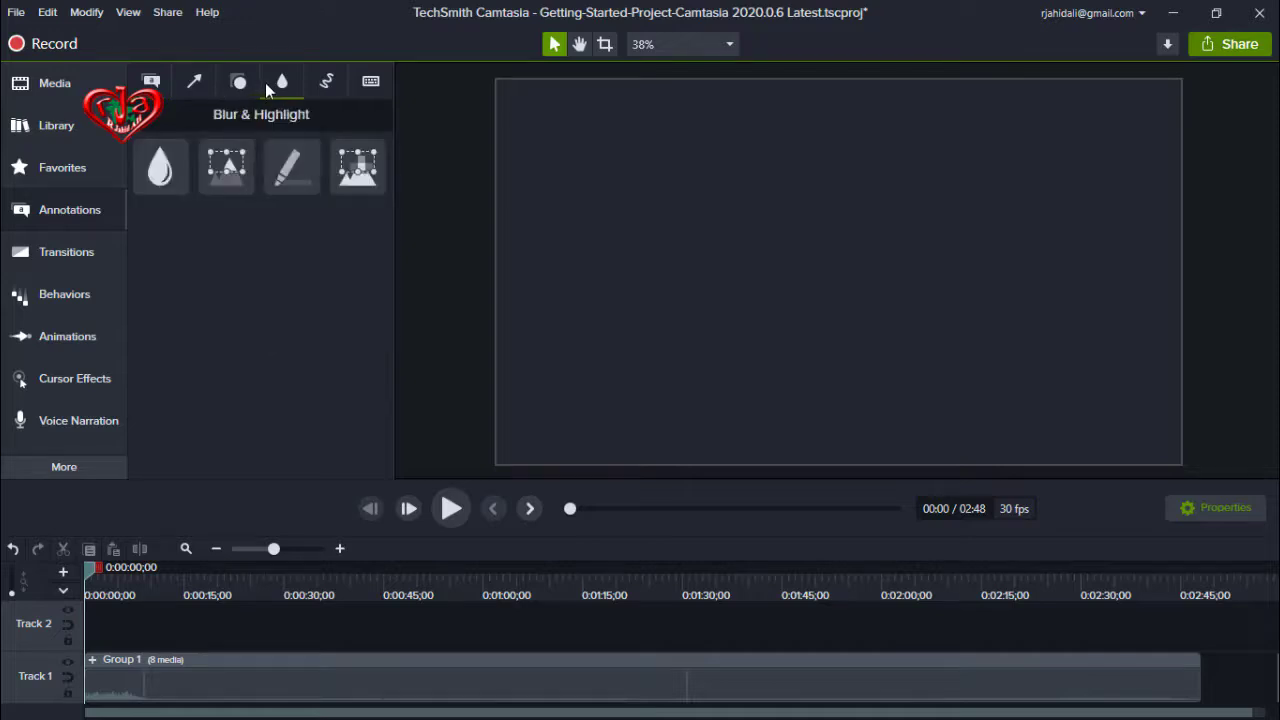
{"action": "left_click", "coordinate": [326, 86]}
{"action": "left_click", "coordinate": [372, 88]}
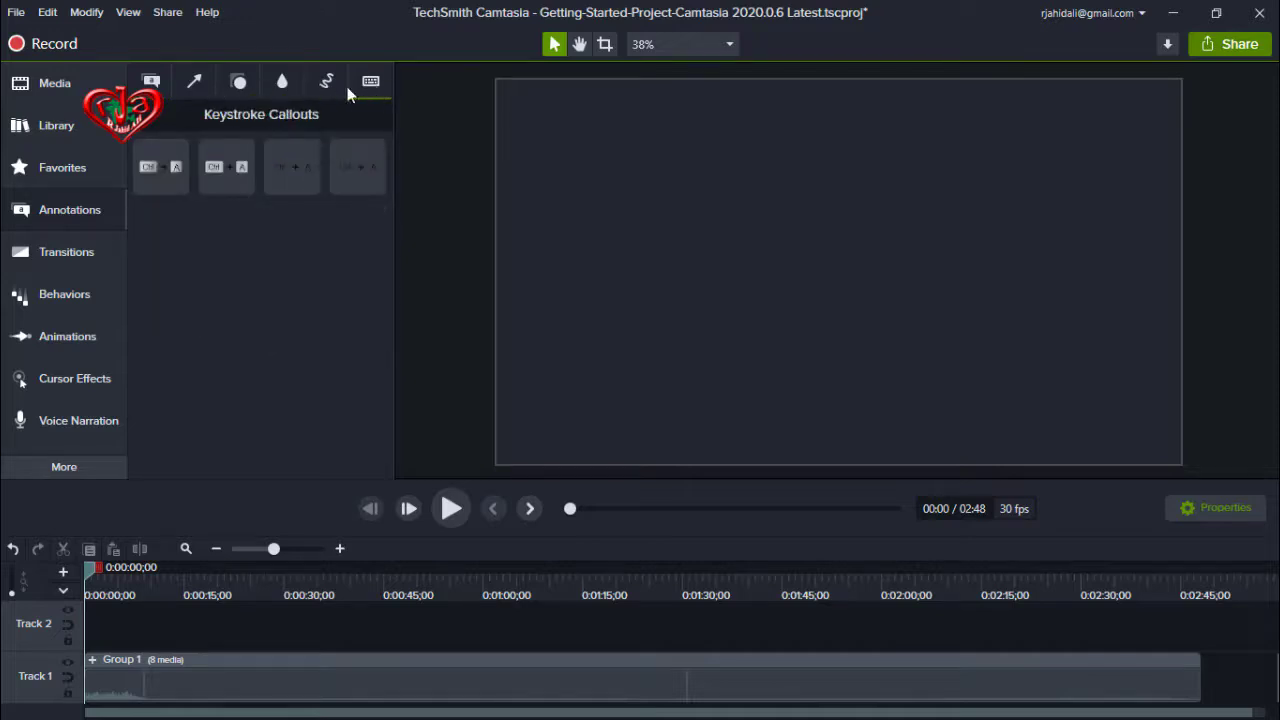
{"action": "left_click", "coordinate": [146, 83]}
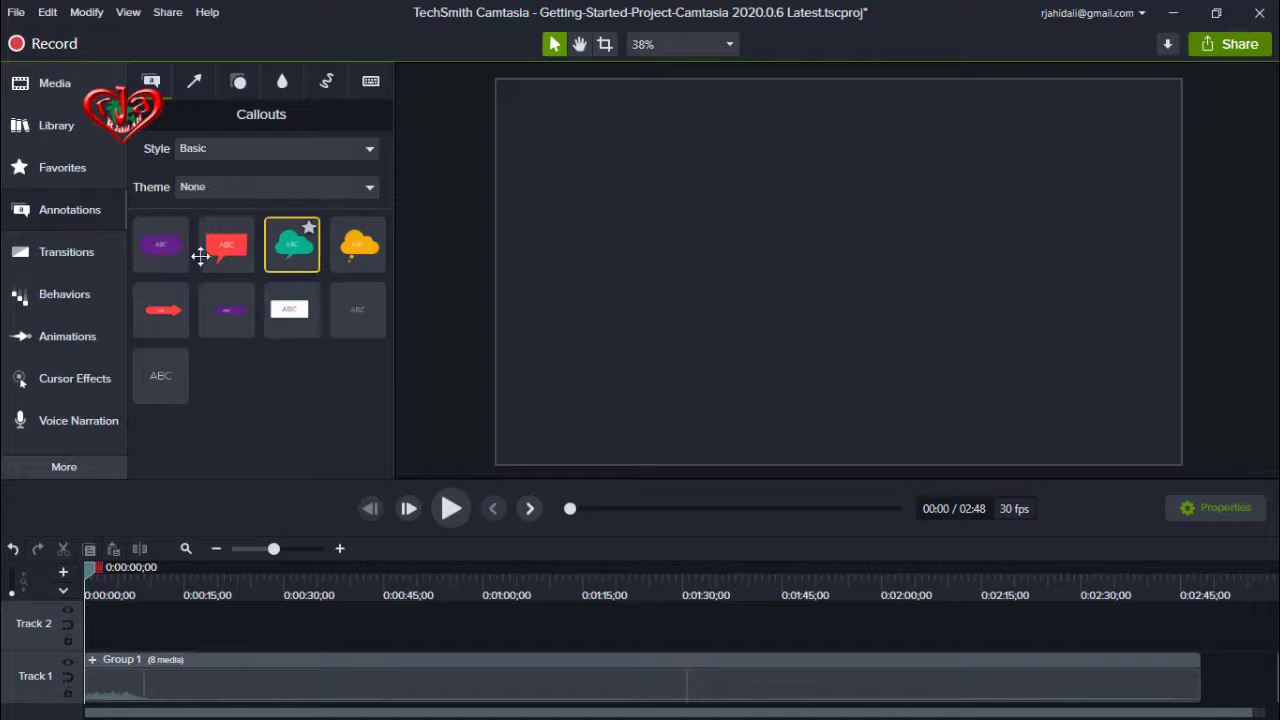
{"action": "left_click", "coordinate": [55, 252]}
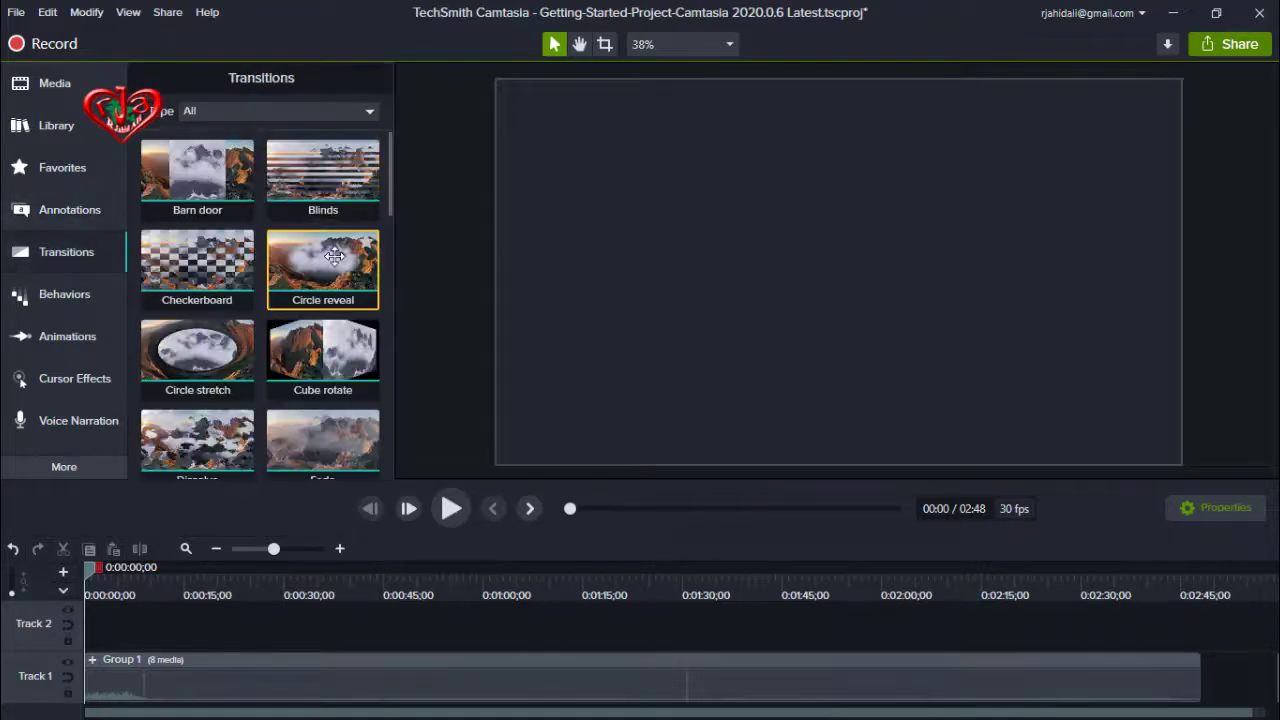
{"action": "scroll", "coordinate": [334, 256], "scroll_direction": "down", "scroll_amount": 1}
{"action": "scroll", "coordinate": [334, 256], "scroll_direction": "down", "scroll_amount": 1}
{"action": "scroll", "coordinate": [334, 258], "scroll_direction": "down", "scroll_amount": 1}
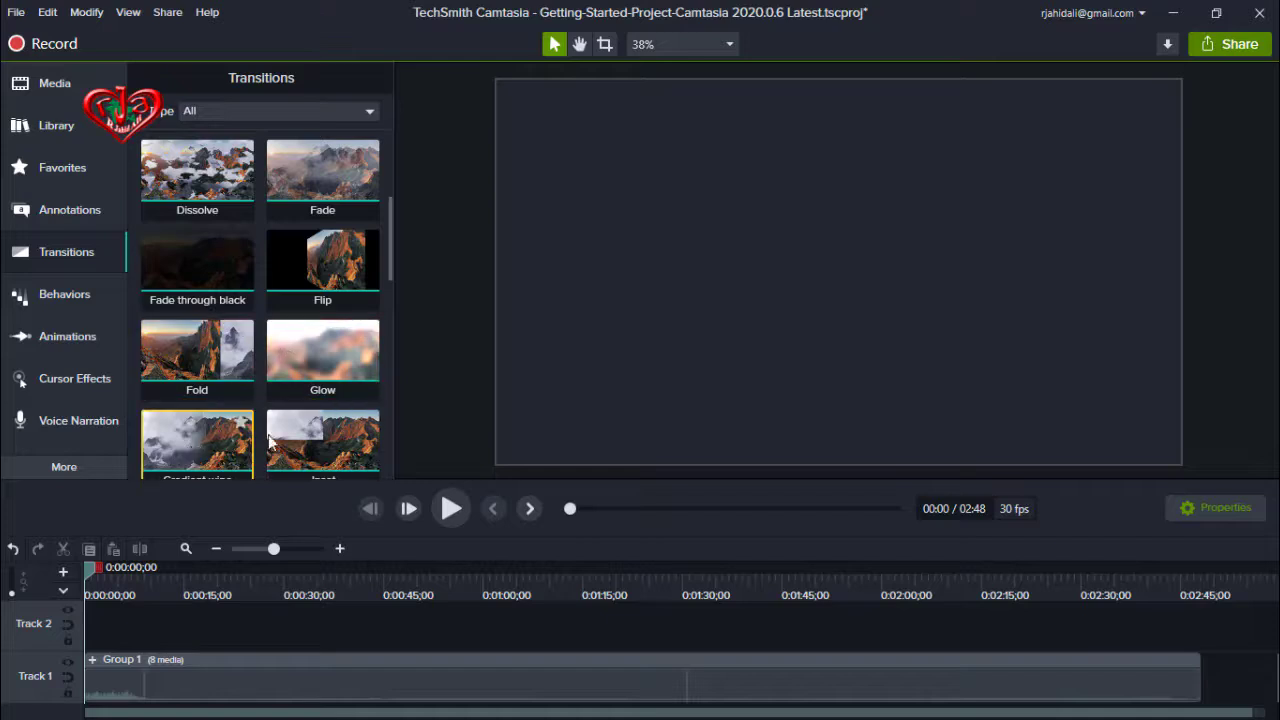
{"action": "scroll", "coordinate": [270, 440], "scroll_direction": "down", "scroll_amount": 1}
{"action": "scroll", "coordinate": [307, 410], "scroll_direction": "down", "scroll_amount": 1}
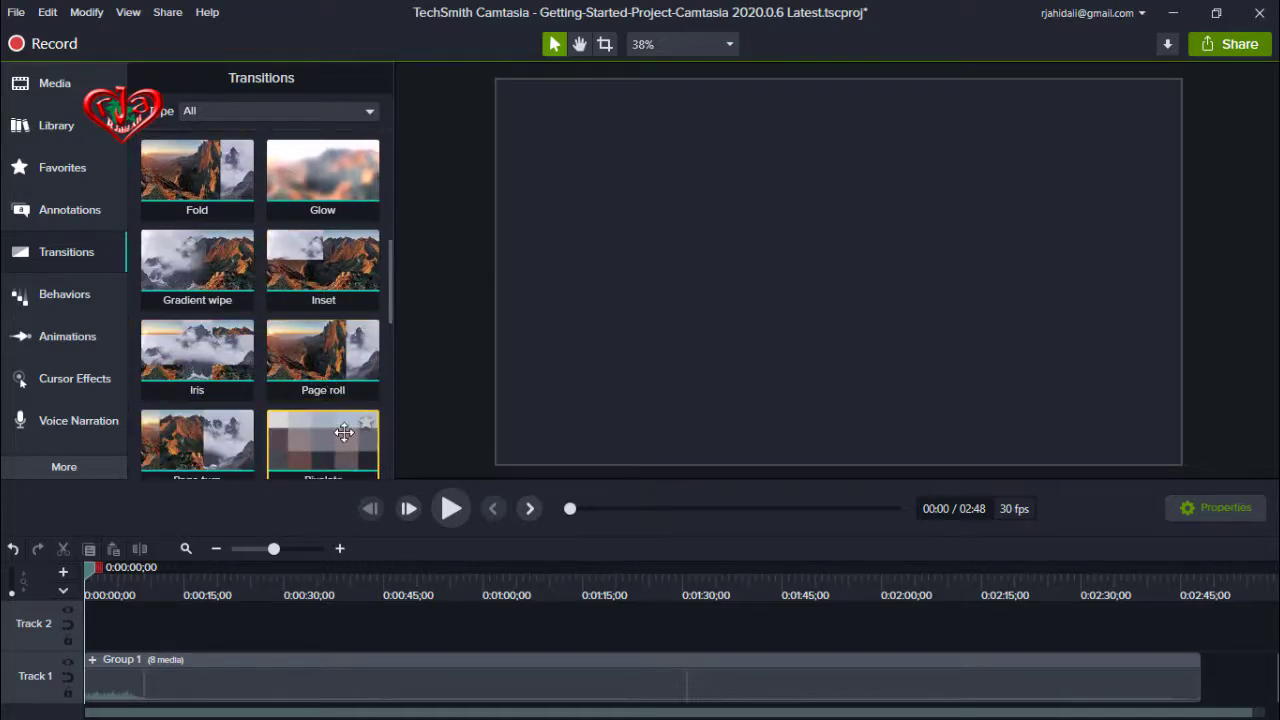
{"action": "scroll", "coordinate": [344, 432], "scroll_direction": "down", "scroll_amount": 1}
{"action": "scroll", "coordinate": [323, 432], "scroll_direction": "down", "scroll_amount": 1}
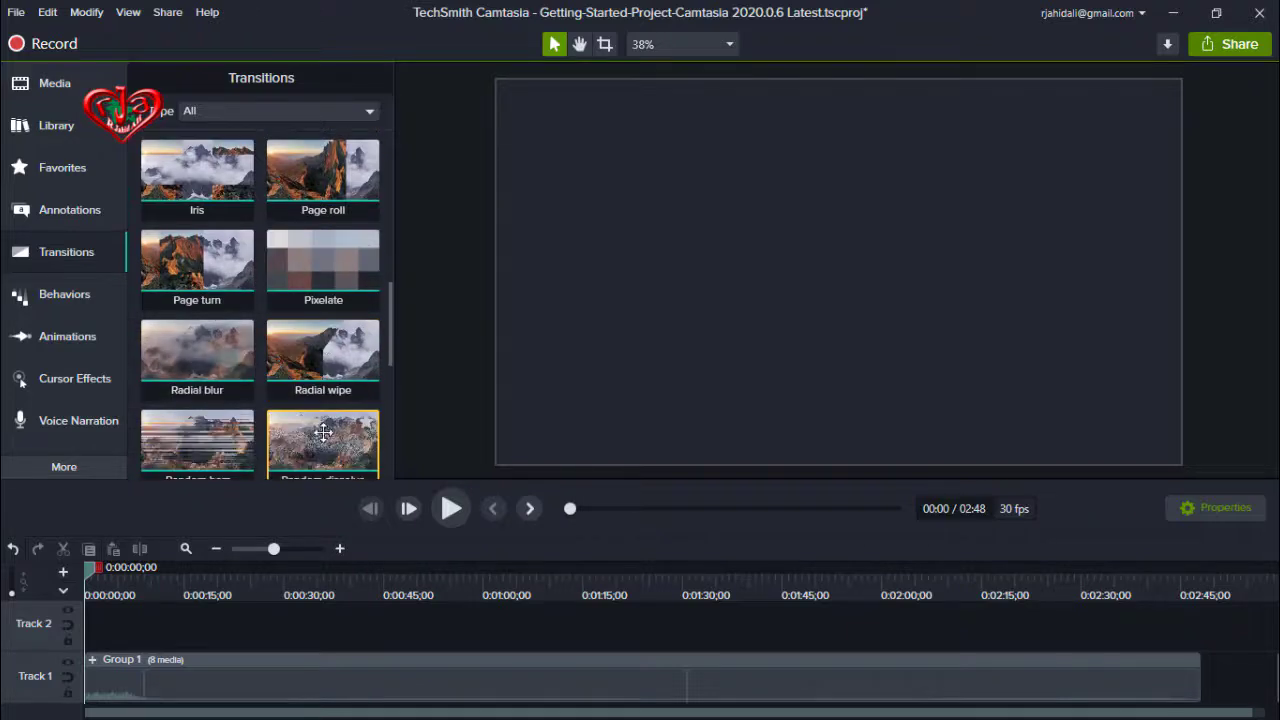
{"action": "scroll", "coordinate": [277, 417], "scroll_direction": "down", "scroll_amount": 1}
{"action": "scroll", "coordinate": [300, 430], "scroll_direction": "down", "scroll_amount": 1}
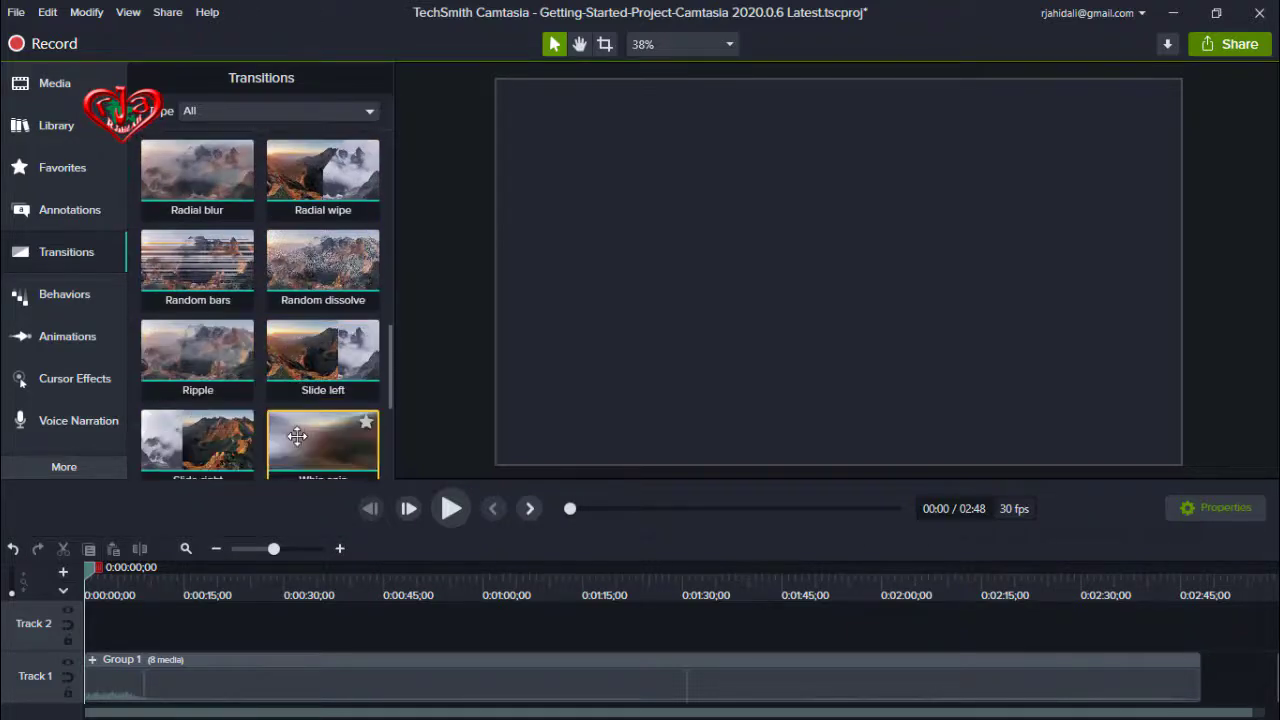
{"action": "scroll", "coordinate": [323, 437], "scroll_direction": "down", "scroll_amount": 2}
{"action": "scroll", "coordinate": [266, 429], "scroll_direction": "down", "scroll_amount": 1}
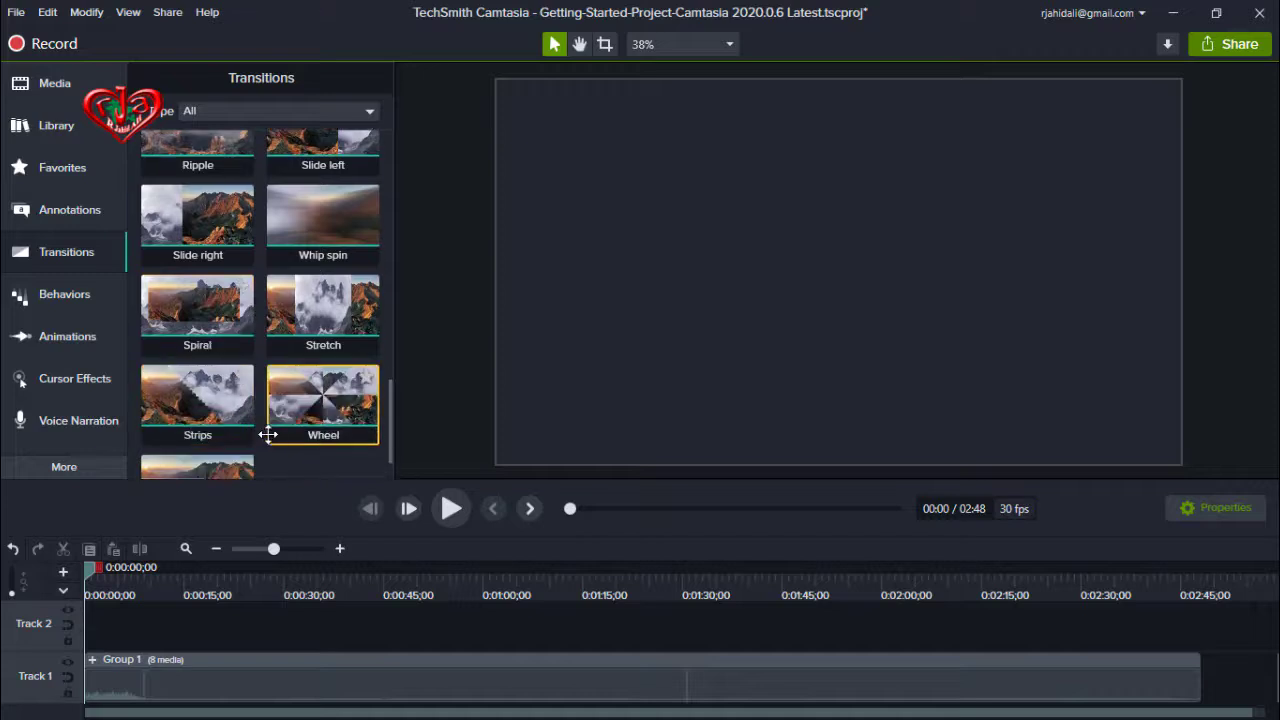
{"action": "scroll", "coordinate": [300, 425], "scroll_direction": "down", "scroll_amount": 1}
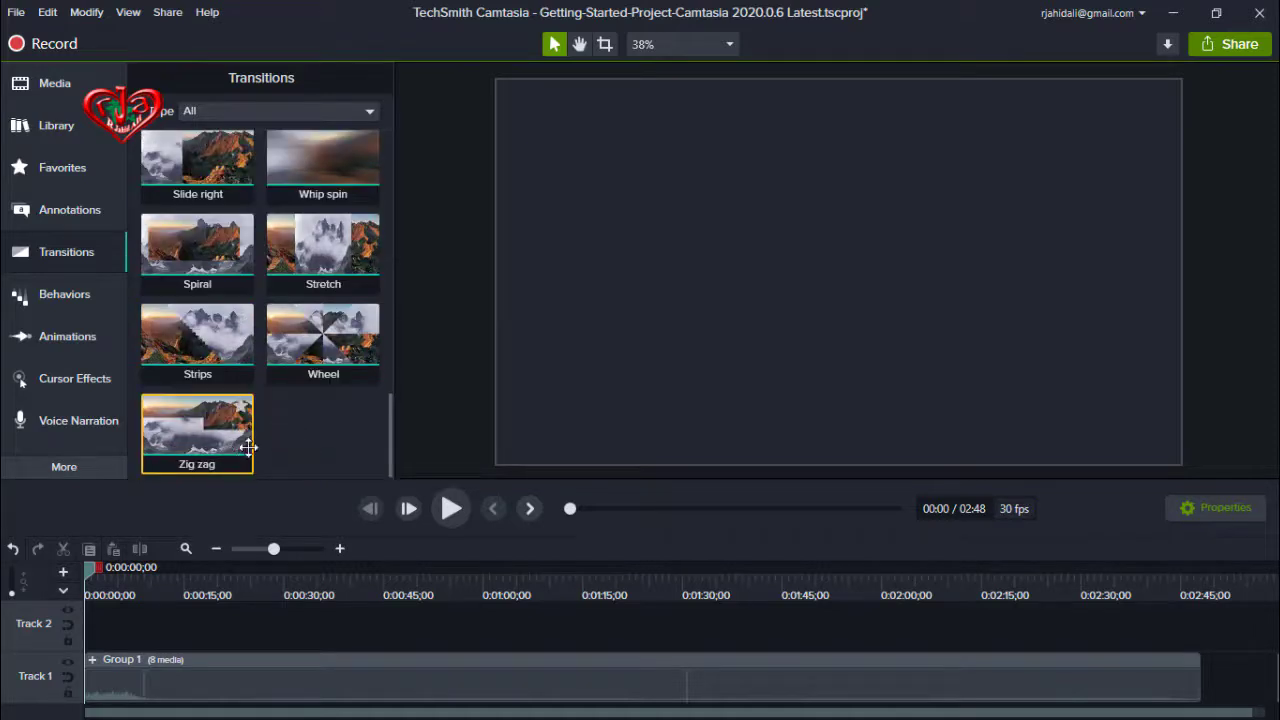
{"action": "left_click", "coordinate": [63, 295]}
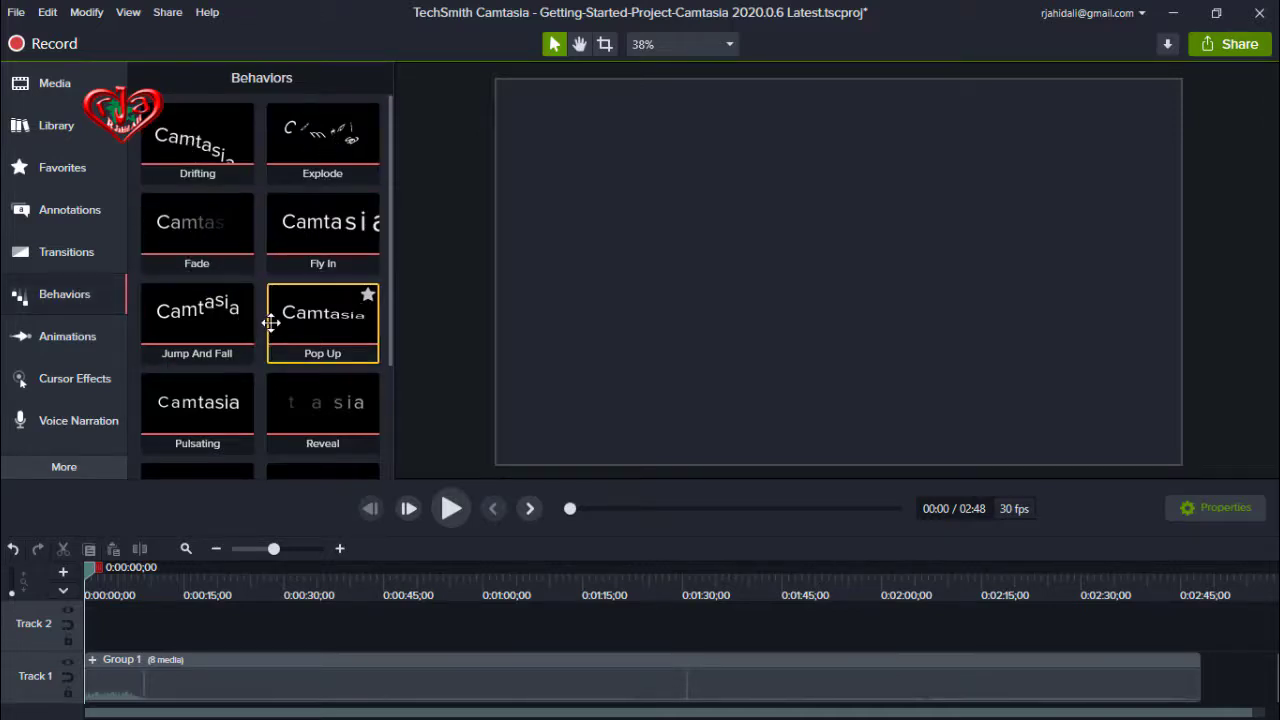
Scroll Behaviors, view Cursor Effects with its Left and Right Click tabs, then show Voice Narration.
{"action": "scroll", "coordinate": [271, 322], "scroll_direction": "down", "scroll_amount": 1}
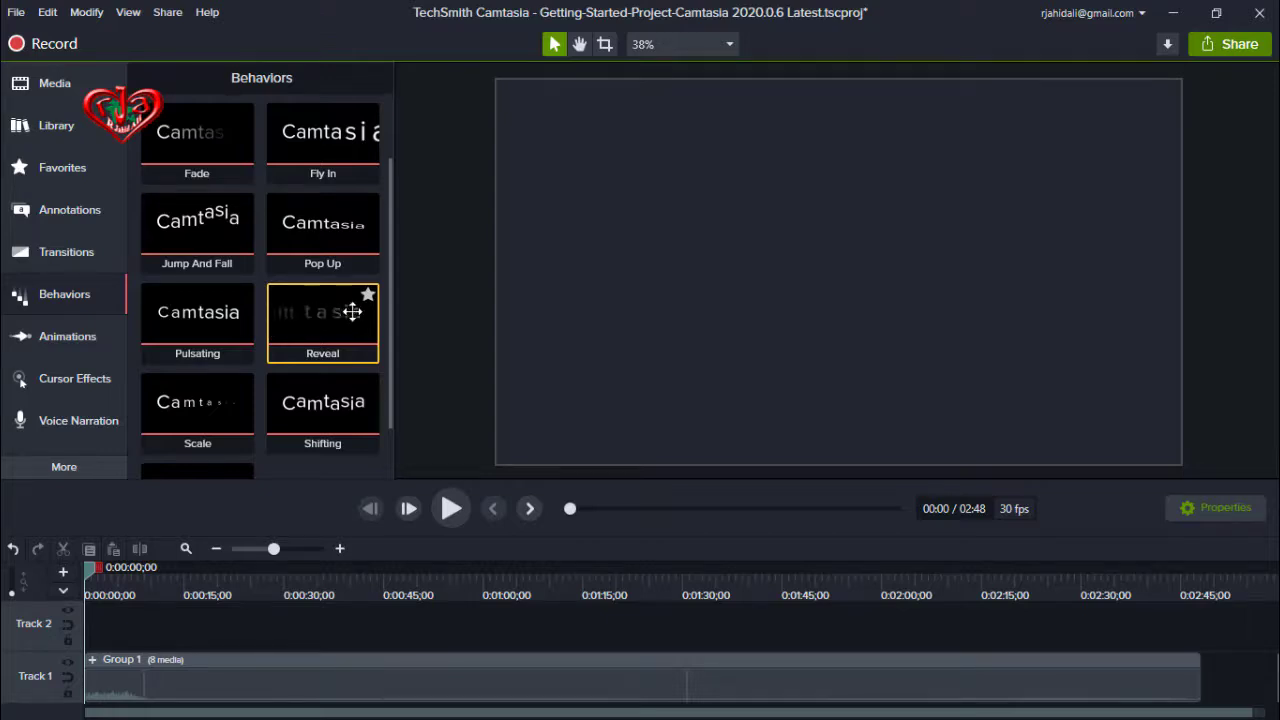
{"action": "scroll", "coordinate": [336, 325], "scroll_direction": "down", "scroll_amount": 1}
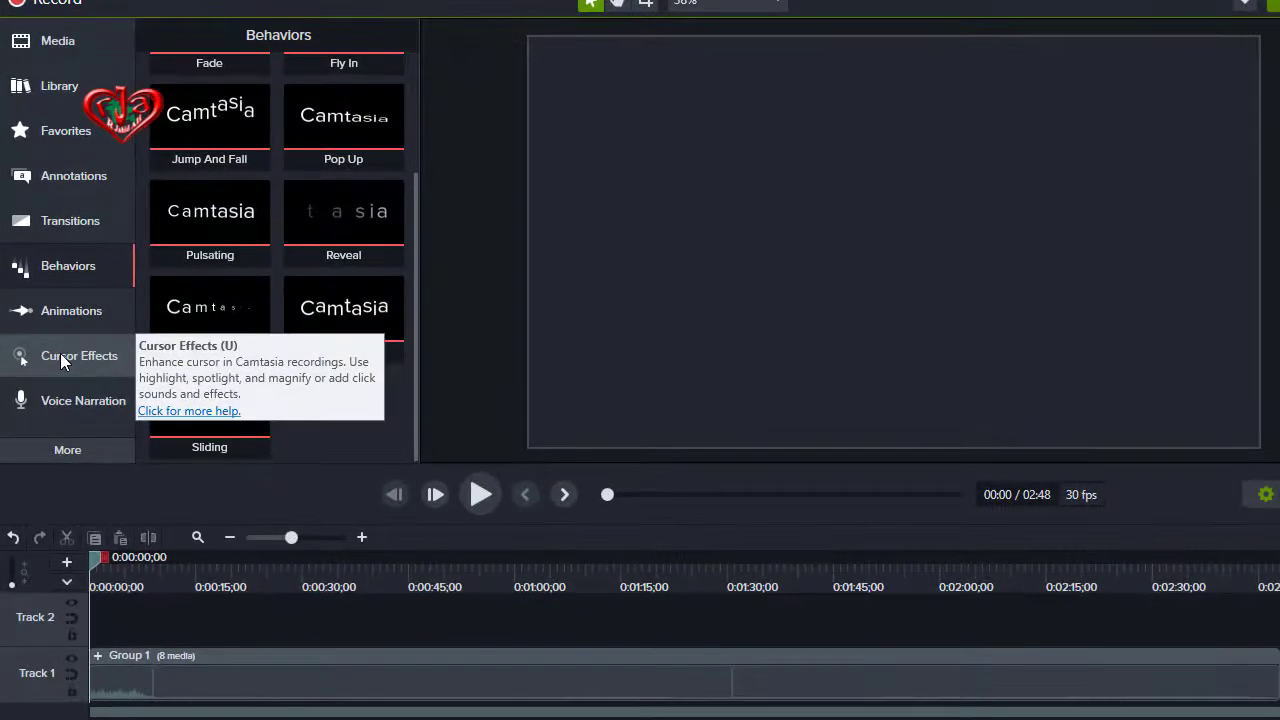
{"action": "left_click", "coordinate": [65, 367]}
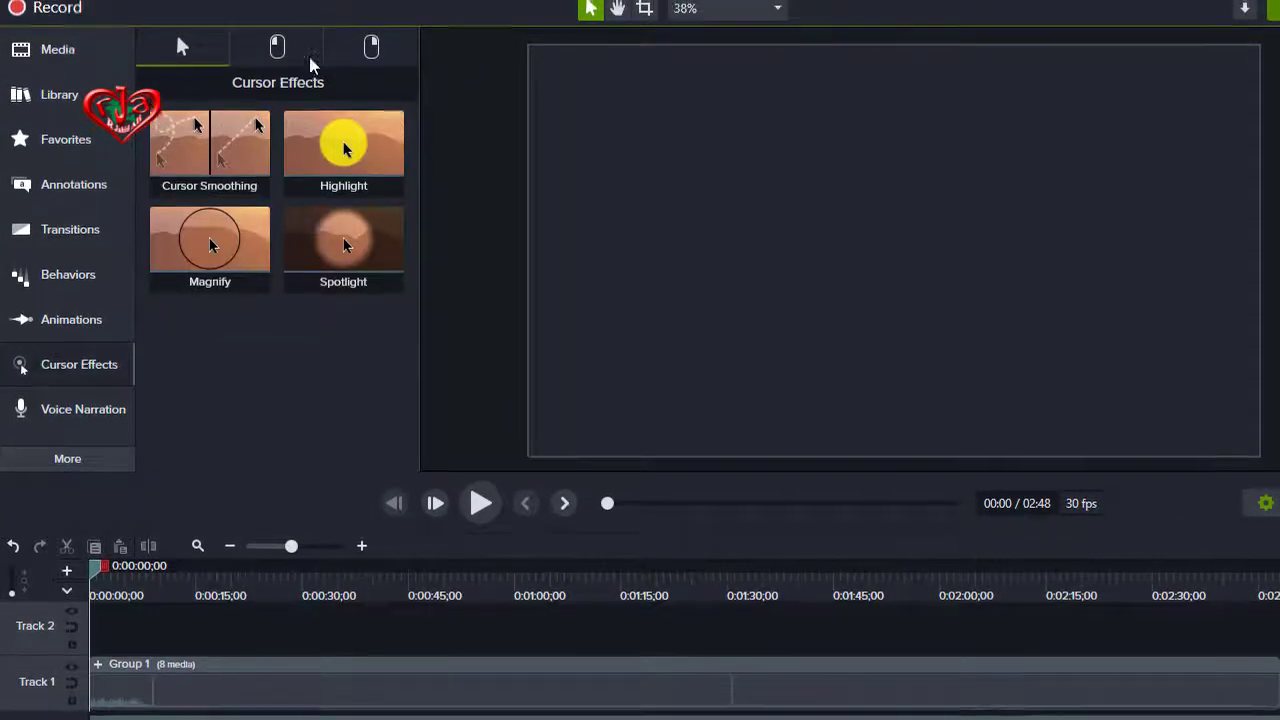
{"action": "left_click", "coordinate": [277, 86]}
{"action": "left_click", "coordinate": [366, 88]}
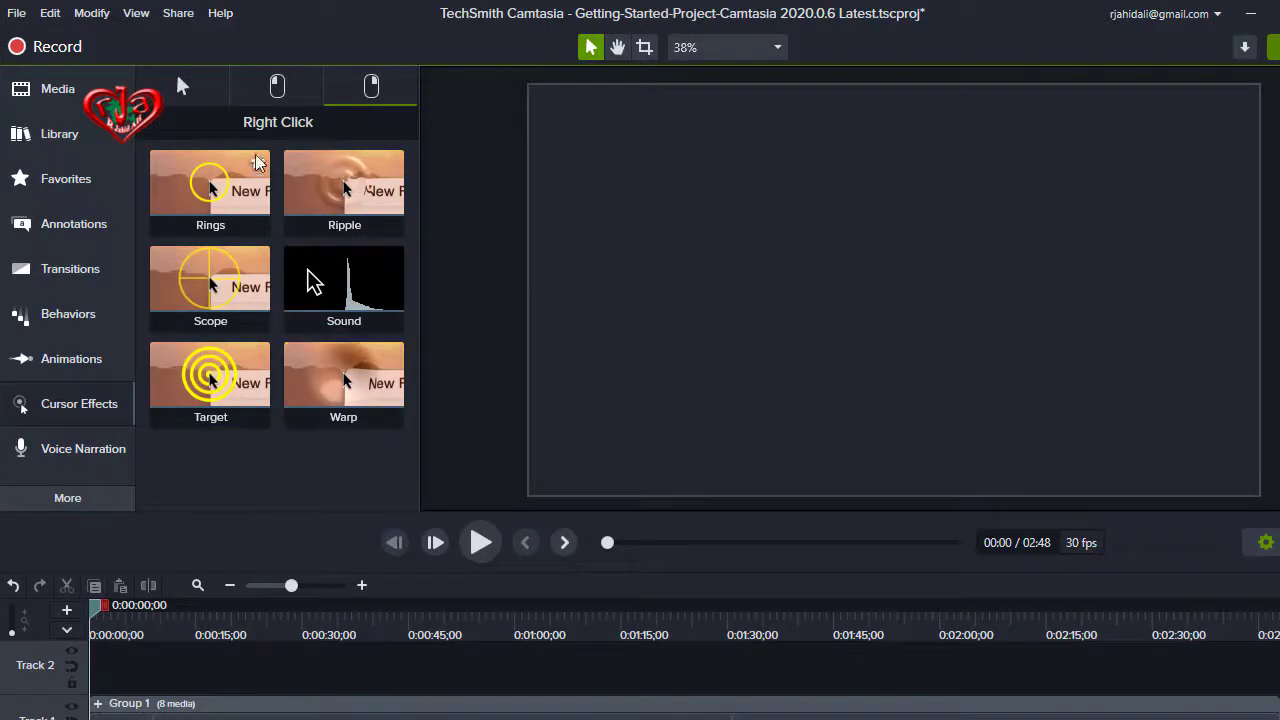
{"action": "left_click", "coordinate": [181, 98]}
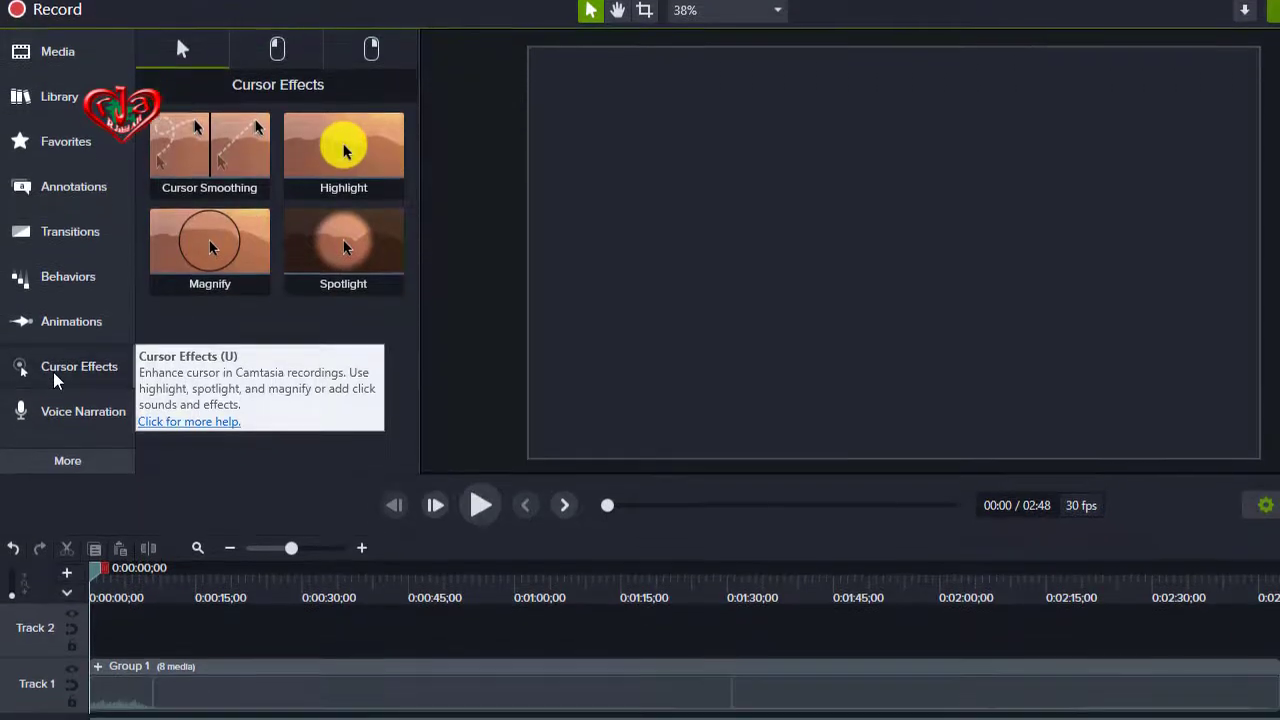
{"action": "left_click", "coordinate": [72, 404]}
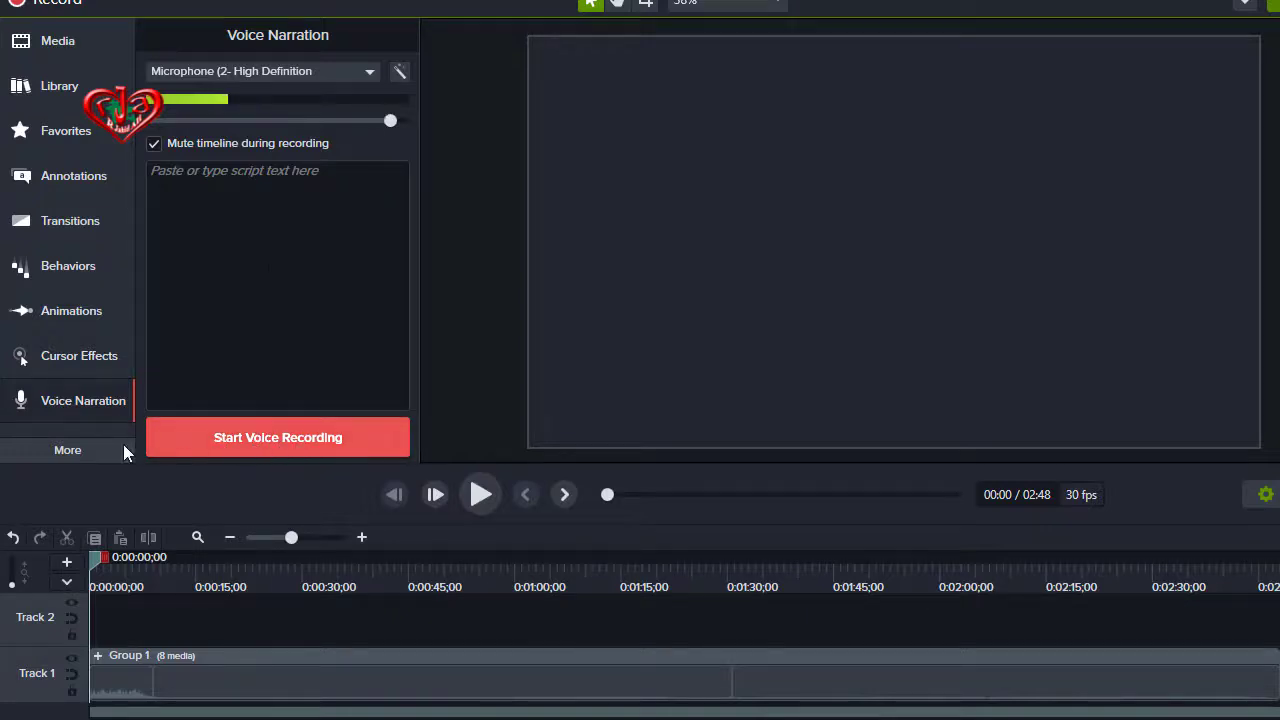
Browse Audio Effects, then Visual Effects, scrolling through its effect tiles.
{"action": "left_click", "coordinate": [84, 449]}
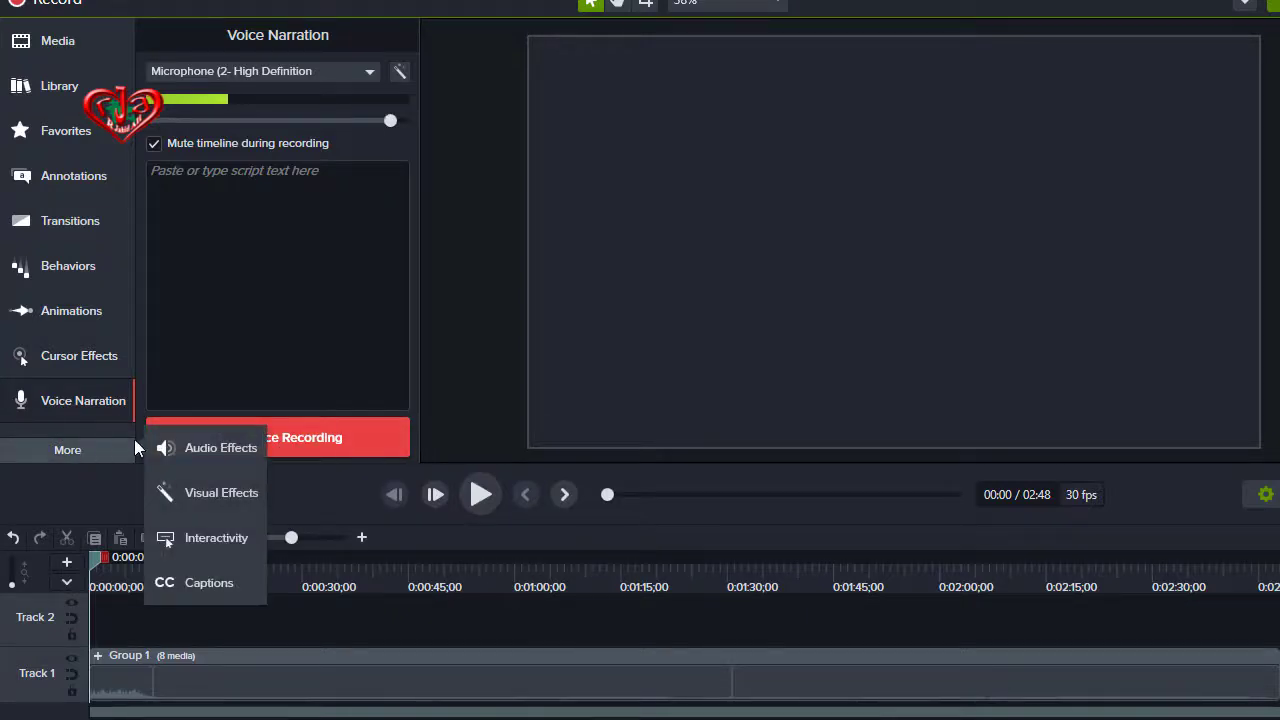
{"action": "left_click", "coordinate": [208, 452]}
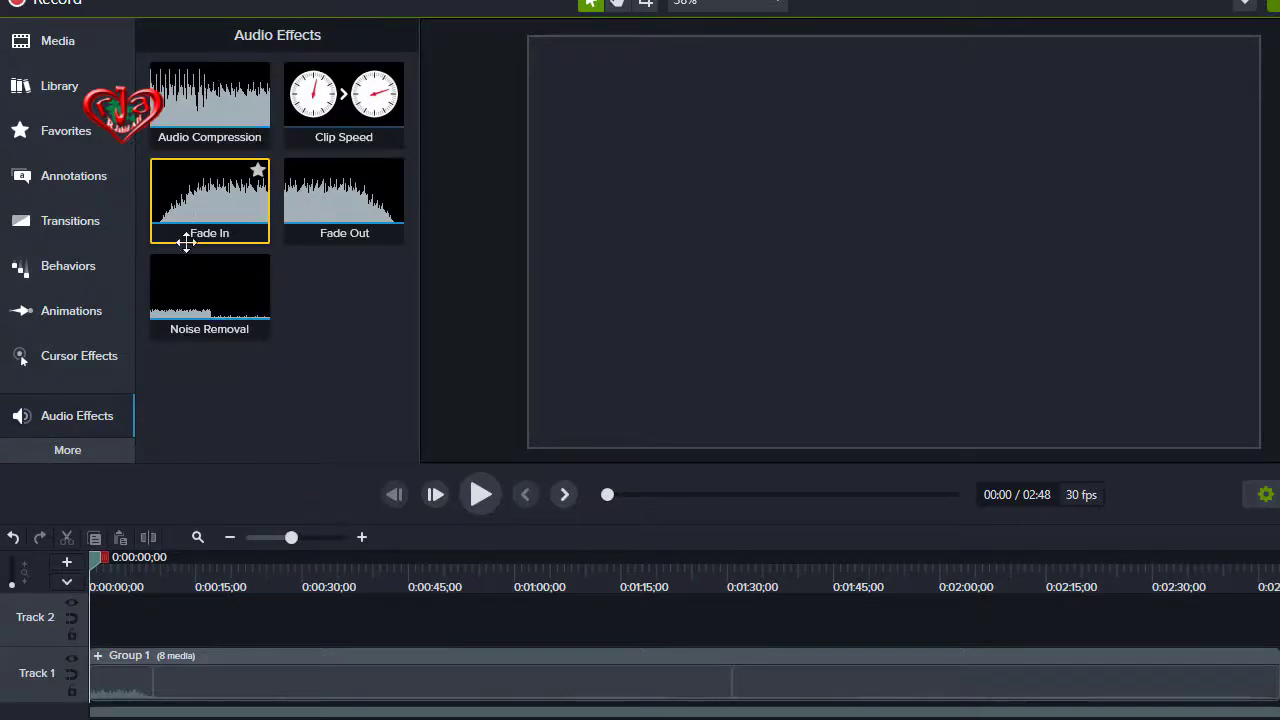
{"action": "left_click", "coordinate": [71, 454]}
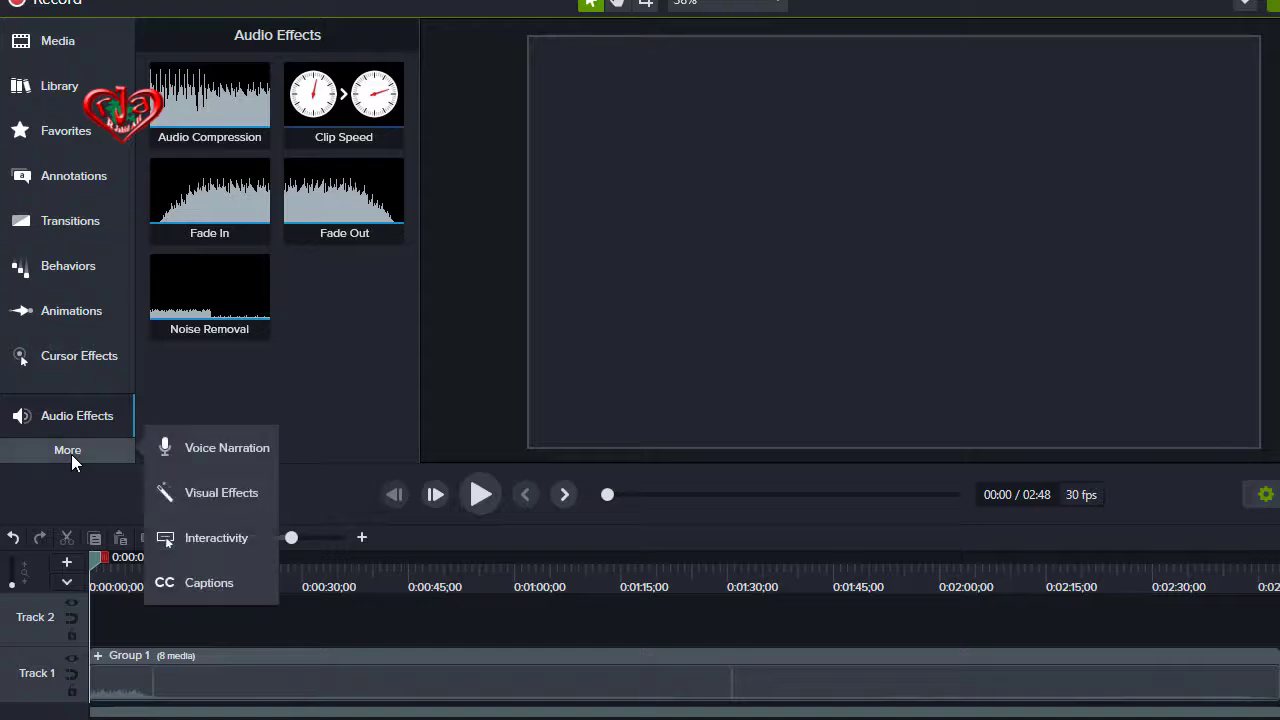
{"action": "left_click", "coordinate": [227, 496]}
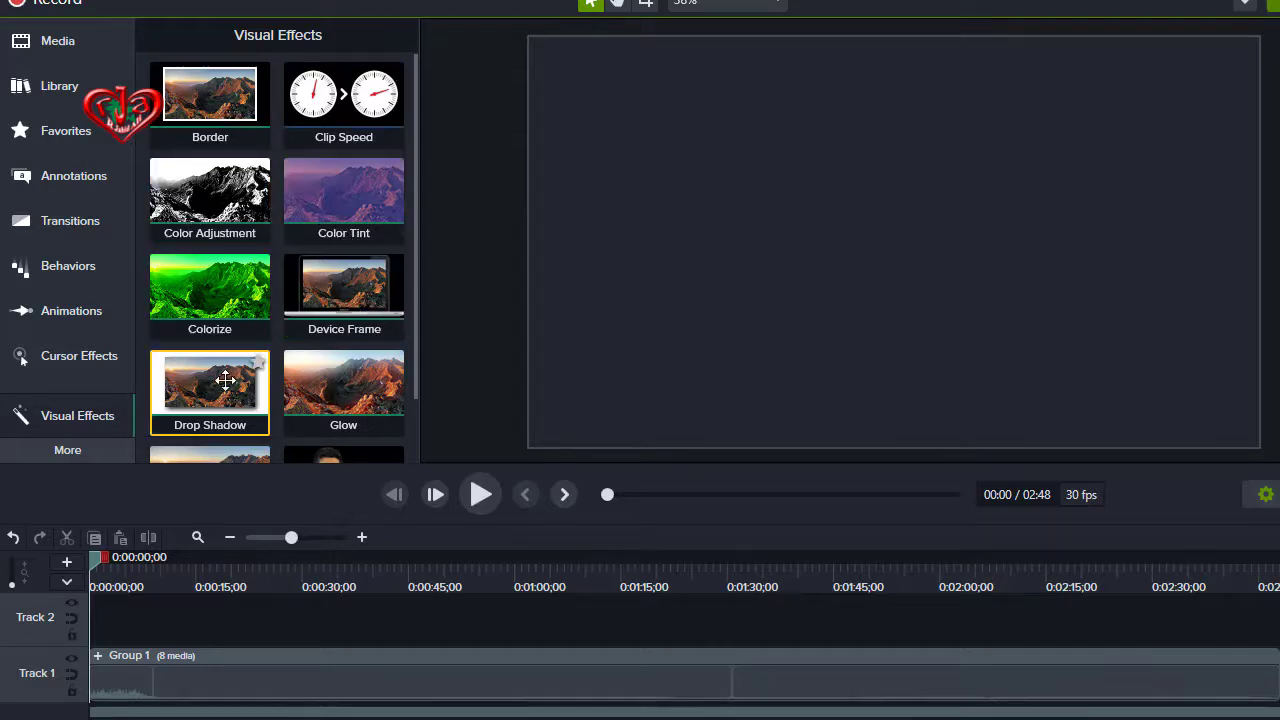
{"action": "scroll", "coordinate": [363, 396], "scroll_direction": "down", "scroll_amount": 1}
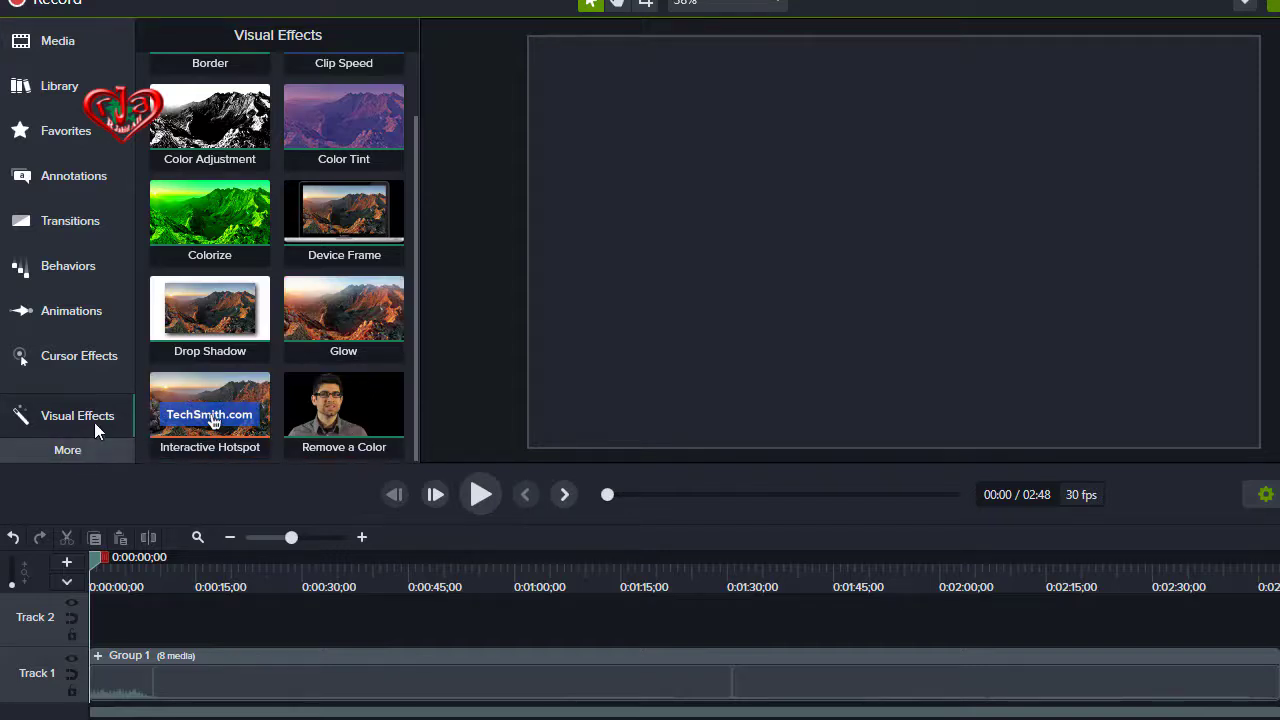
{"action": "left_click", "coordinate": [80, 447]}
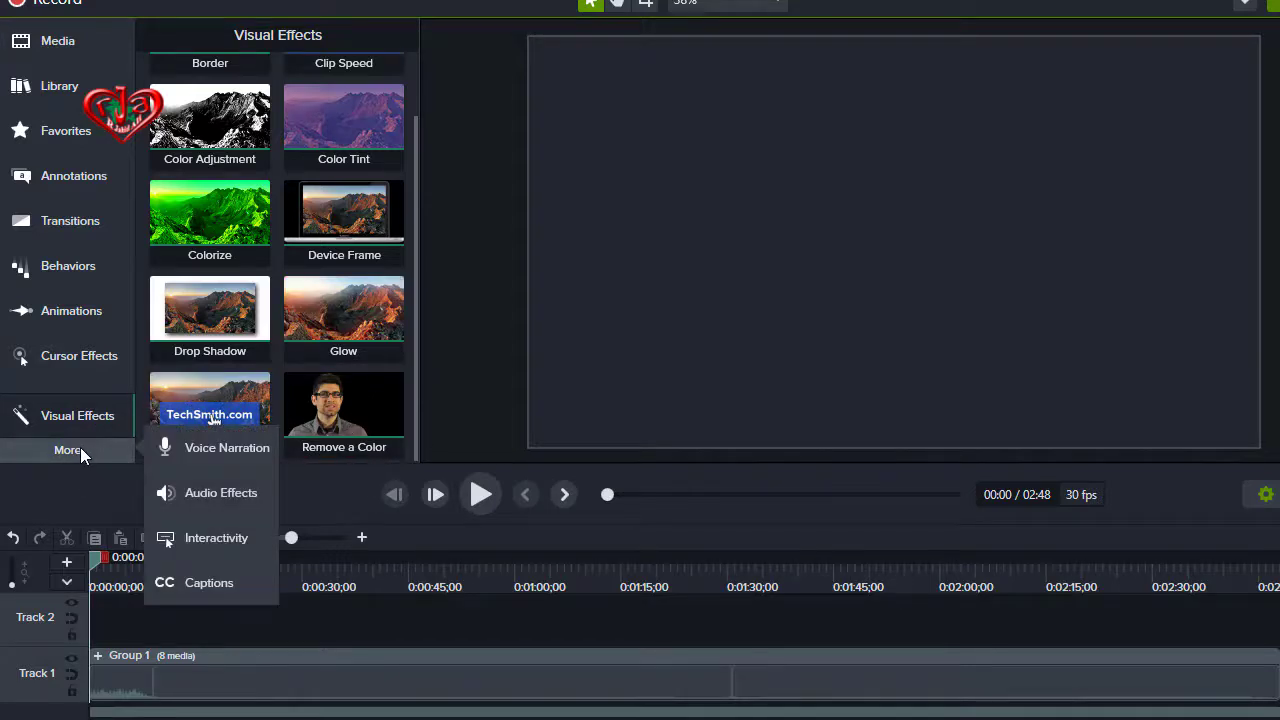
View Interactivity and Captions, then switch to the Animations Zoom-n-Pan view at 225%.
{"action": "left_click", "coordinate": [206, 537]}
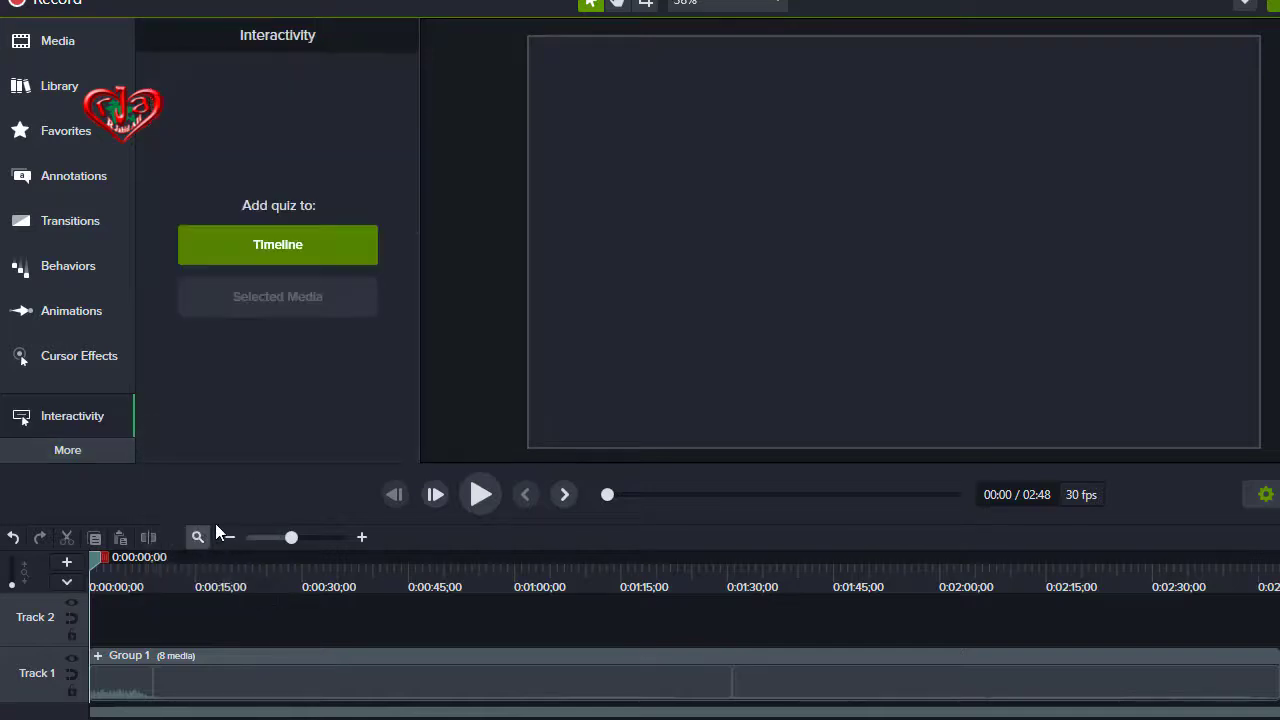
{"action": "left_click", "coordinate": [76, 450]}
{"action": "left_click", "coordinate": [210, 583]}
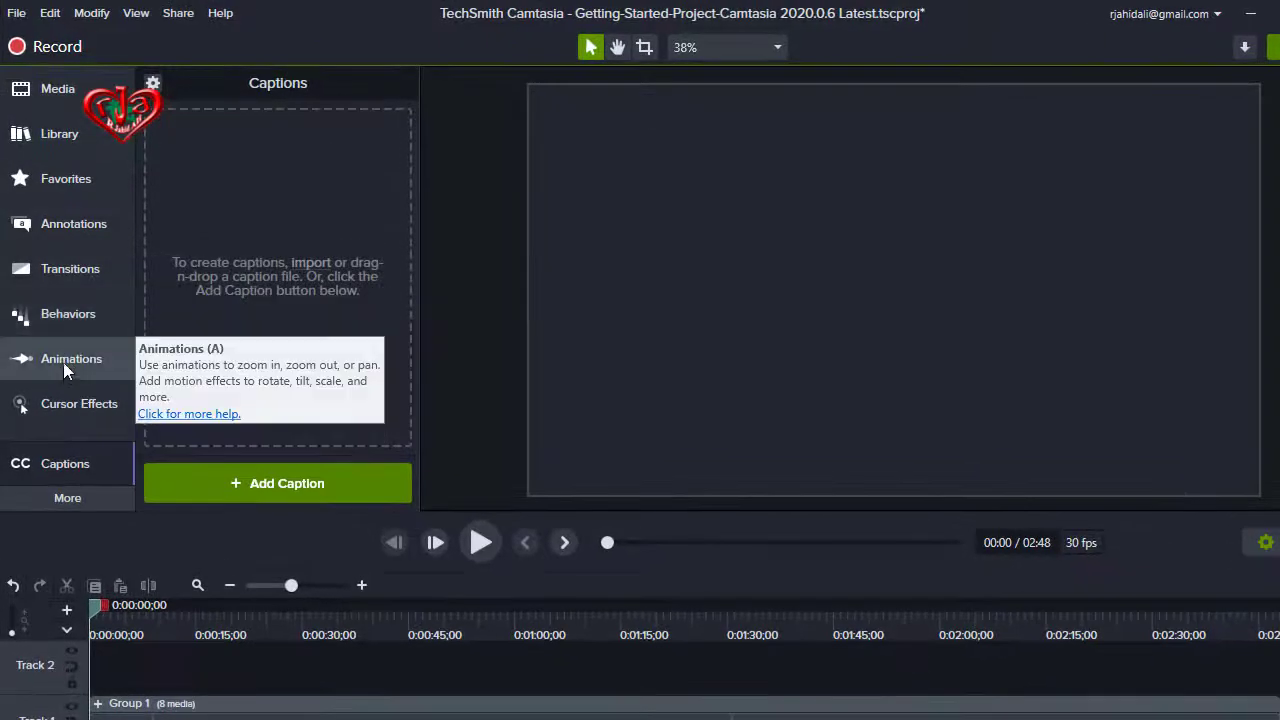
{"action": "left_click", "coordinate": [62, 343]}
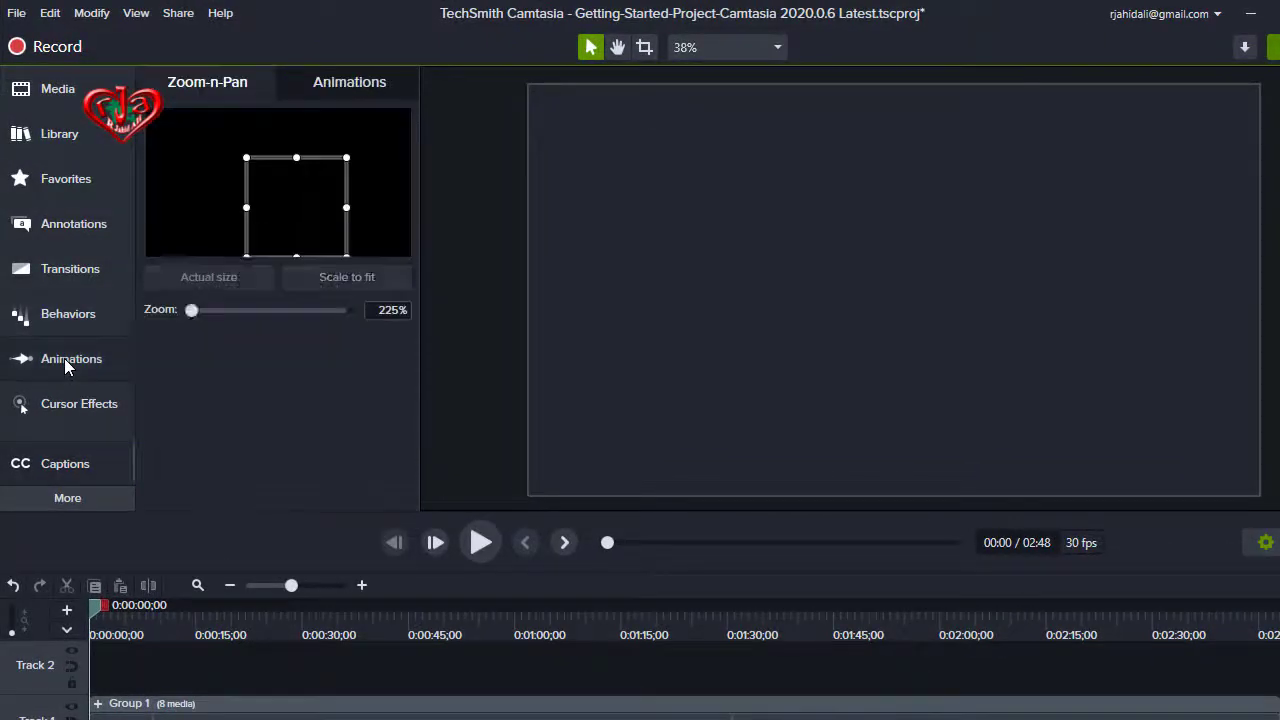
Show the Animations presets and scroll down to Smart Focus, Tilt Left and Tilt Right.
{"action": "left_click", "coordinate": [337, 89]}
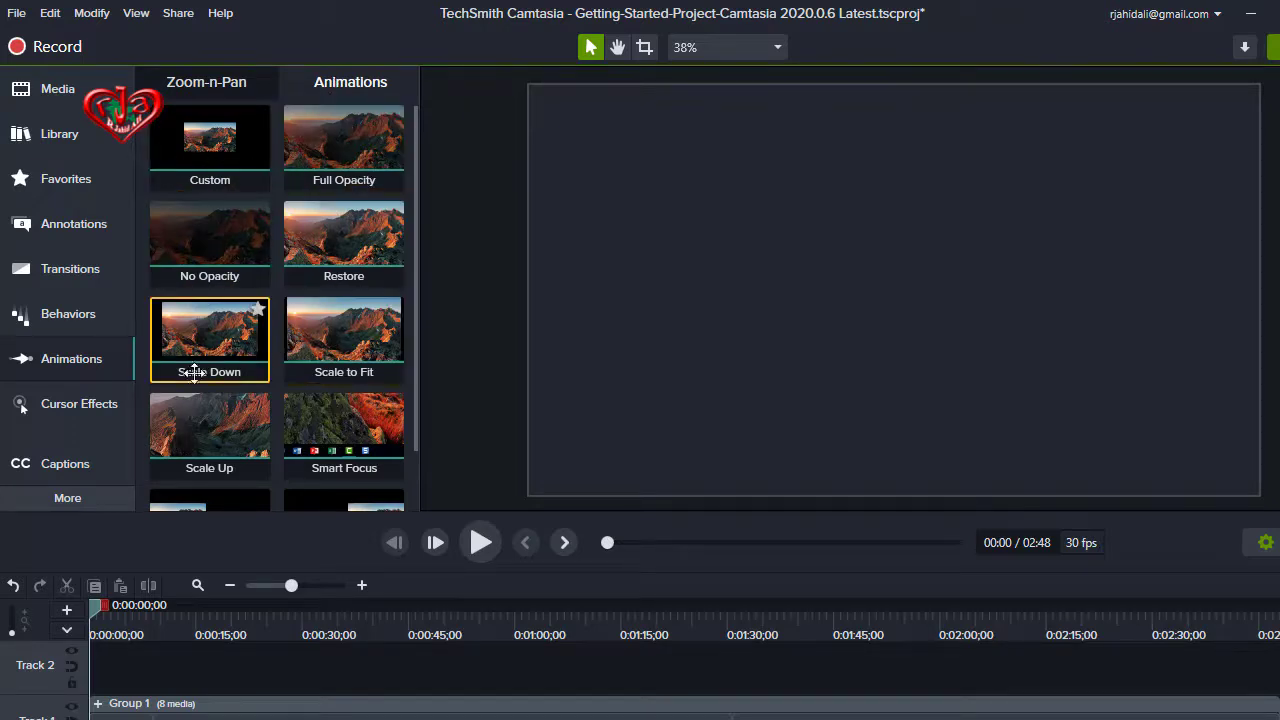
{"action": "scroll", "coordinate": [345, 432], "scroll_direction": "down", "scroll_amount": 1}
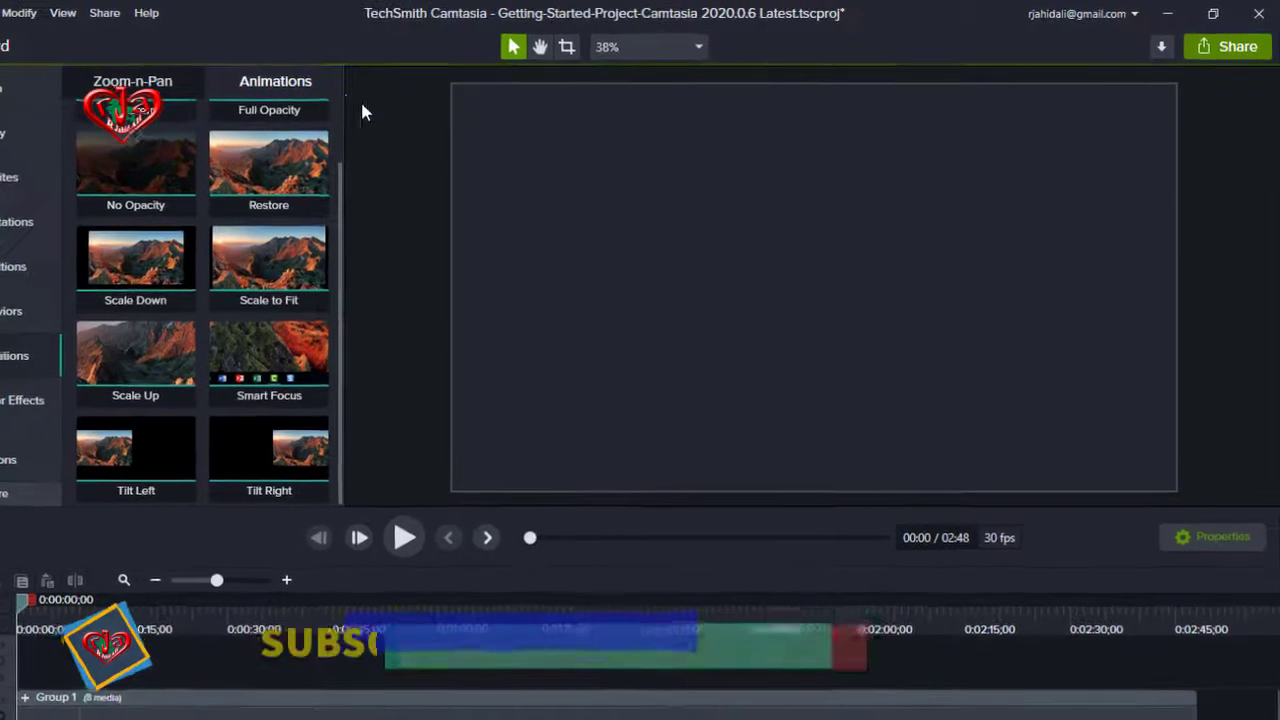
Detach the canvas, play the project full screen, then re-dock the canvas at 02:48.
{"action": "left_click", "coordinate": [697, 46]}
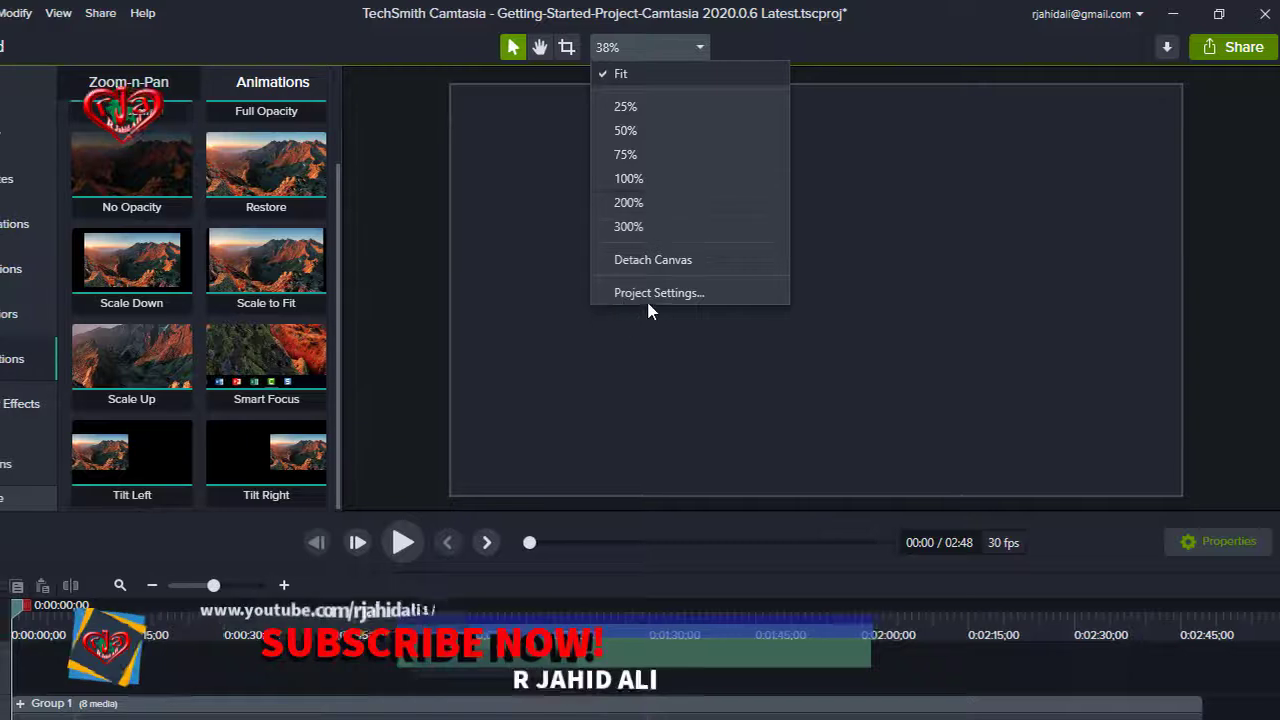
{"action": "left_click", "coordinate": [674, 262]}
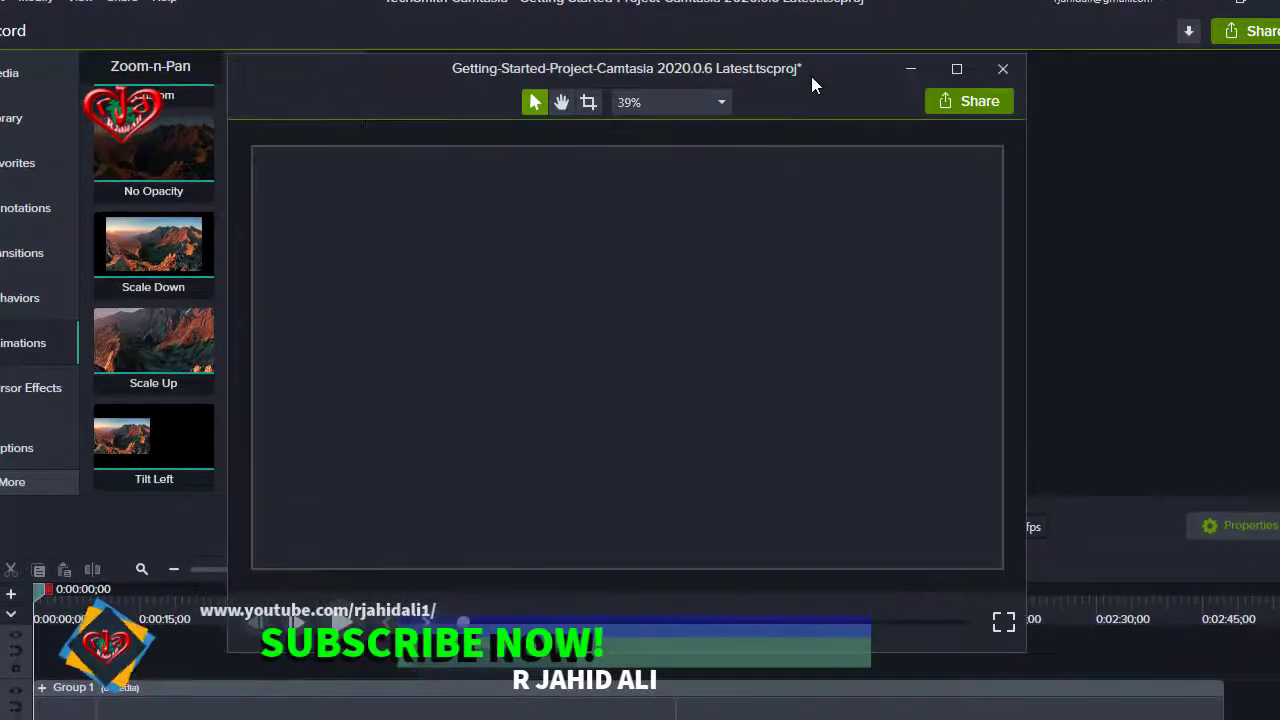
{"action": "left_click", "coordinate": [1002, 620]}
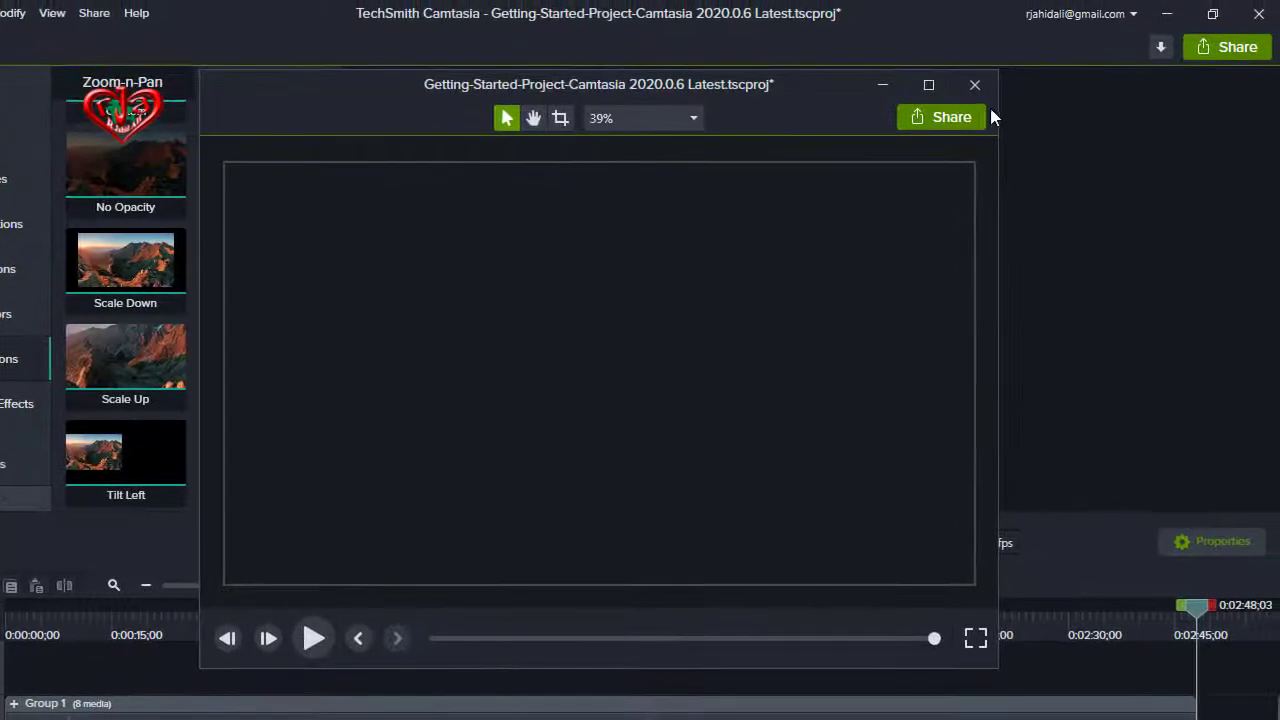
{"action": "left_click", "coordinate": [975, 86]}
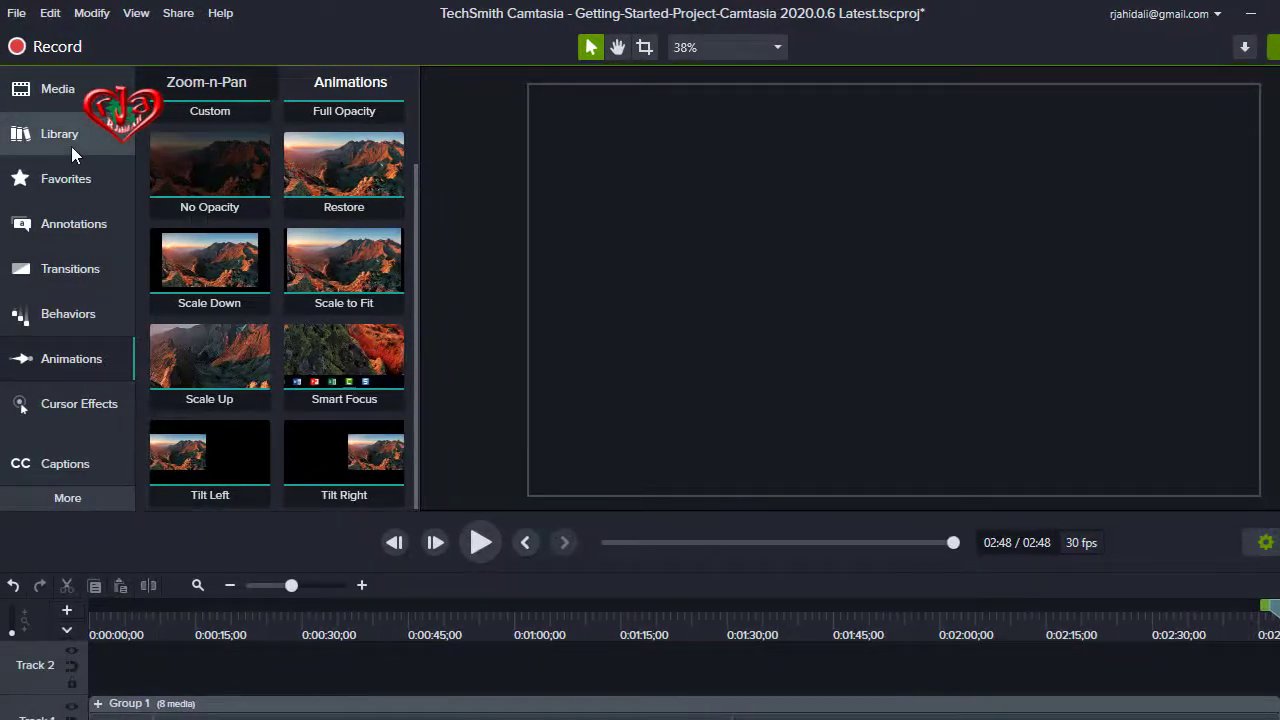
In the Library, expand and scroll through the Intros folder's title clips, then collapse it.
{"action": "left_click", "coordinate": [71, 146]}
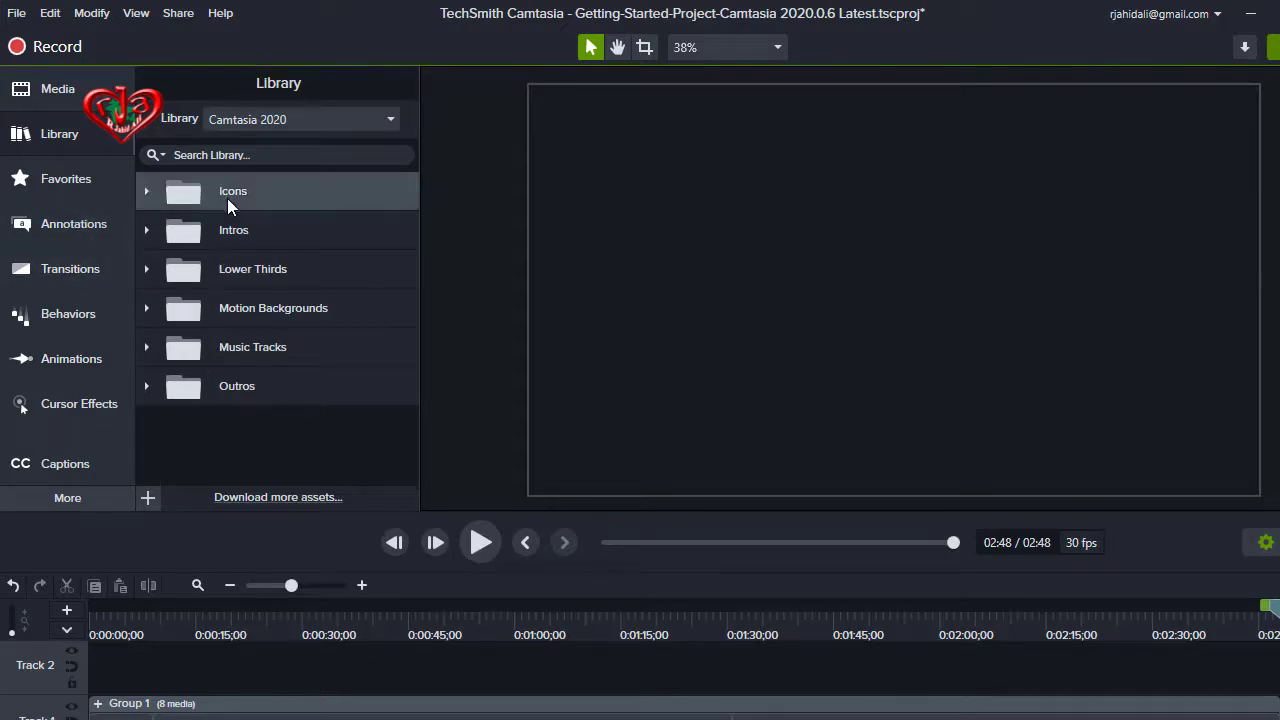
{"action": "left_click", "coordinate": [211, 230]}
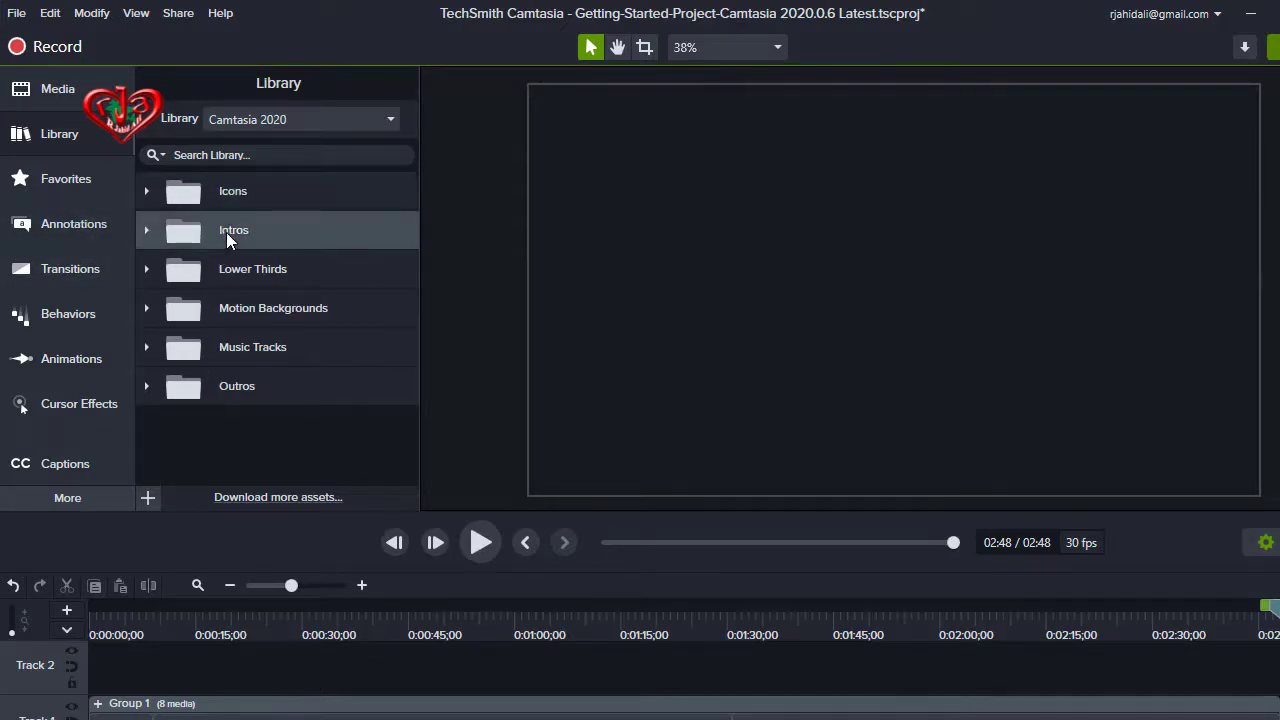
{"action": "left_click", "coordinate": [147, 230]}
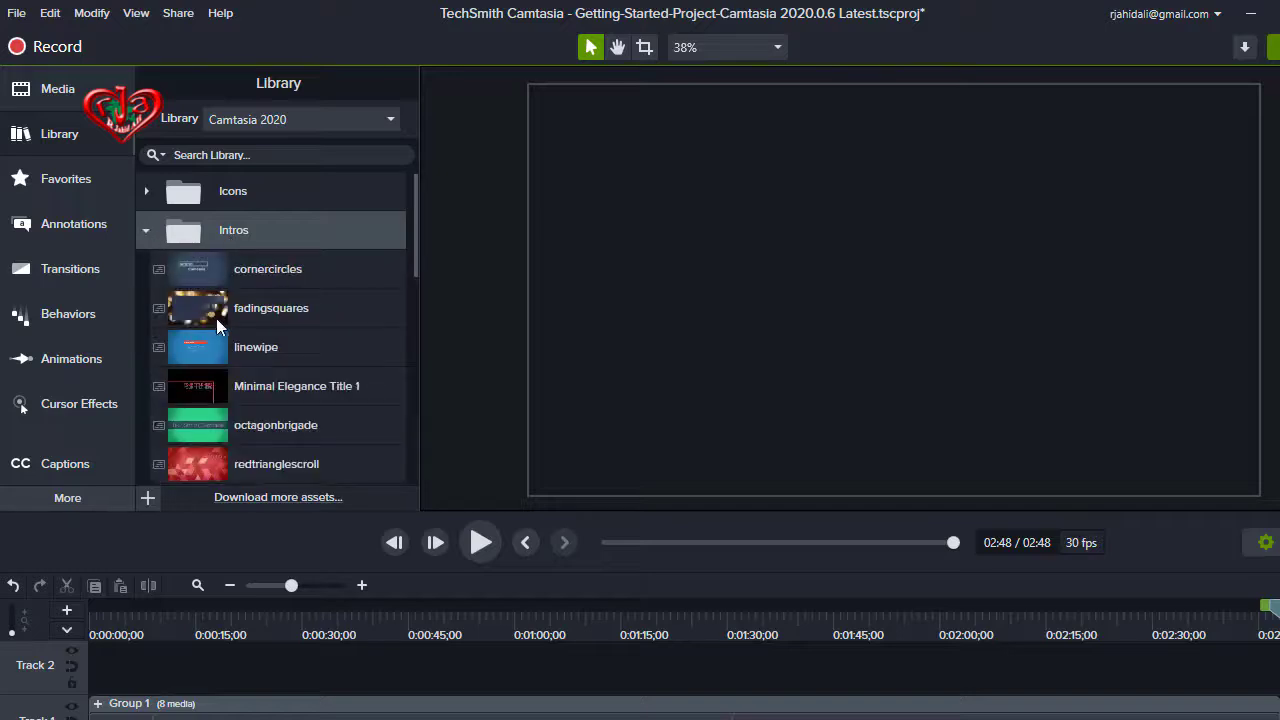
{"action": "scroll", "coordinate": [239, 293], "scroll_direction": "down", "scroll_amount": 2}
{"action": "scroll", "coordinate": [232, 393], "scroll_direction": "down", "scroll_amount": 2}
{"action": "scroll", "coordinate": [233, 398], "scroll_direction": "down", "scroll_amount": 2}
{"action": "scroll", "coordinate": [234, 380], "scroll_direction": "up", "scroll_amount": 3}
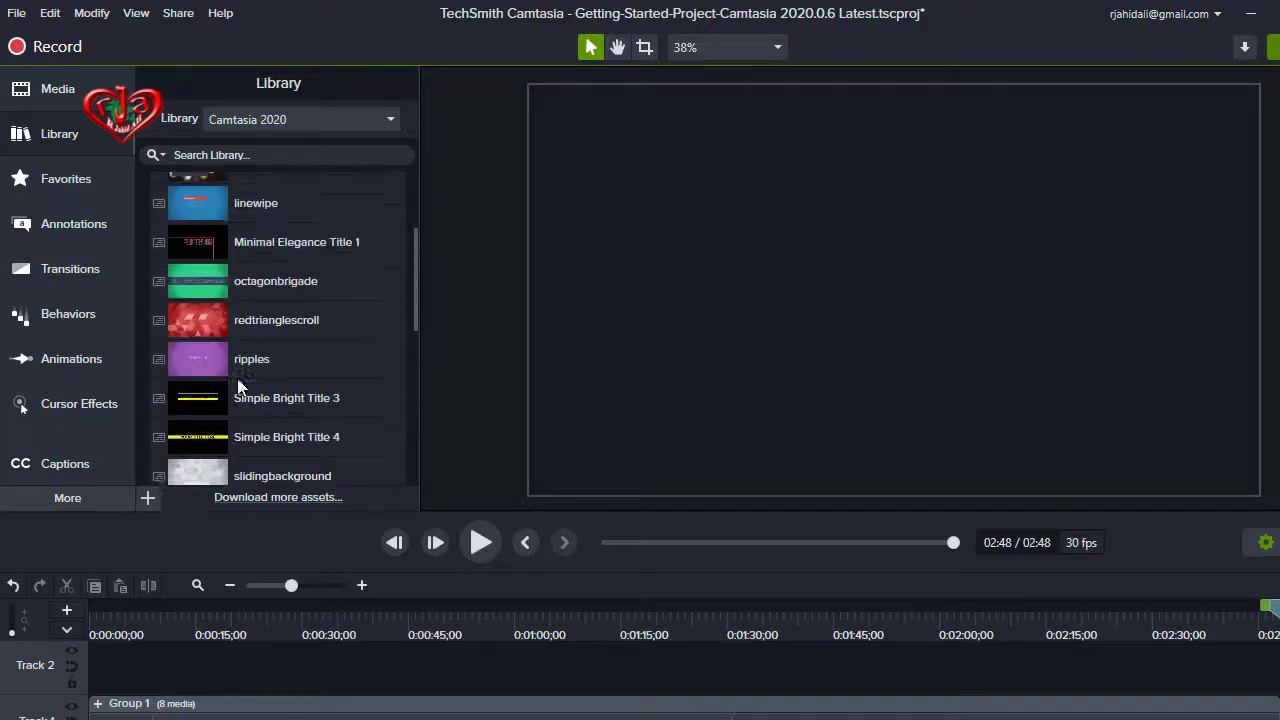
{"action": "scroll", "coordinate": [235, 366], "scroll_direction": "up", "scroll_amount": 3}
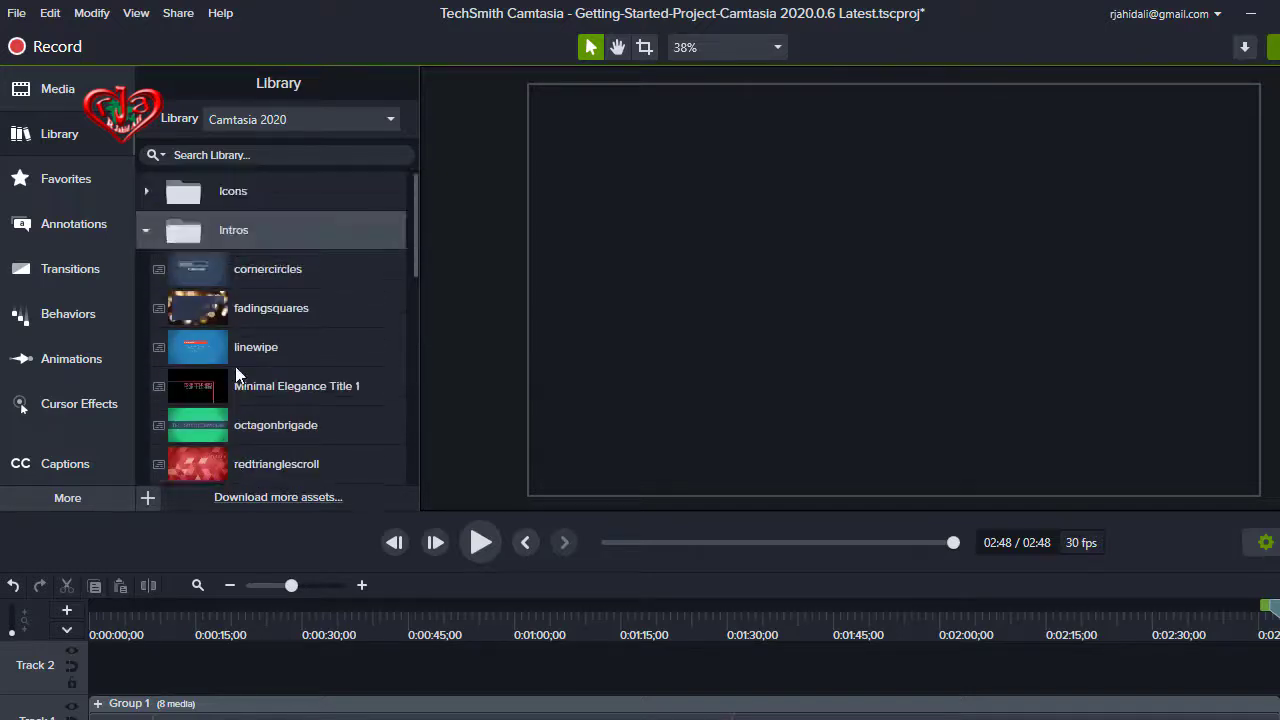
{"action": "left_click", "coordinate": [145, 231]}
Expand the Icons folder and browse its Buildings and Business icon sets.
{"action": "left_click", "coordinate": [146, 192]}
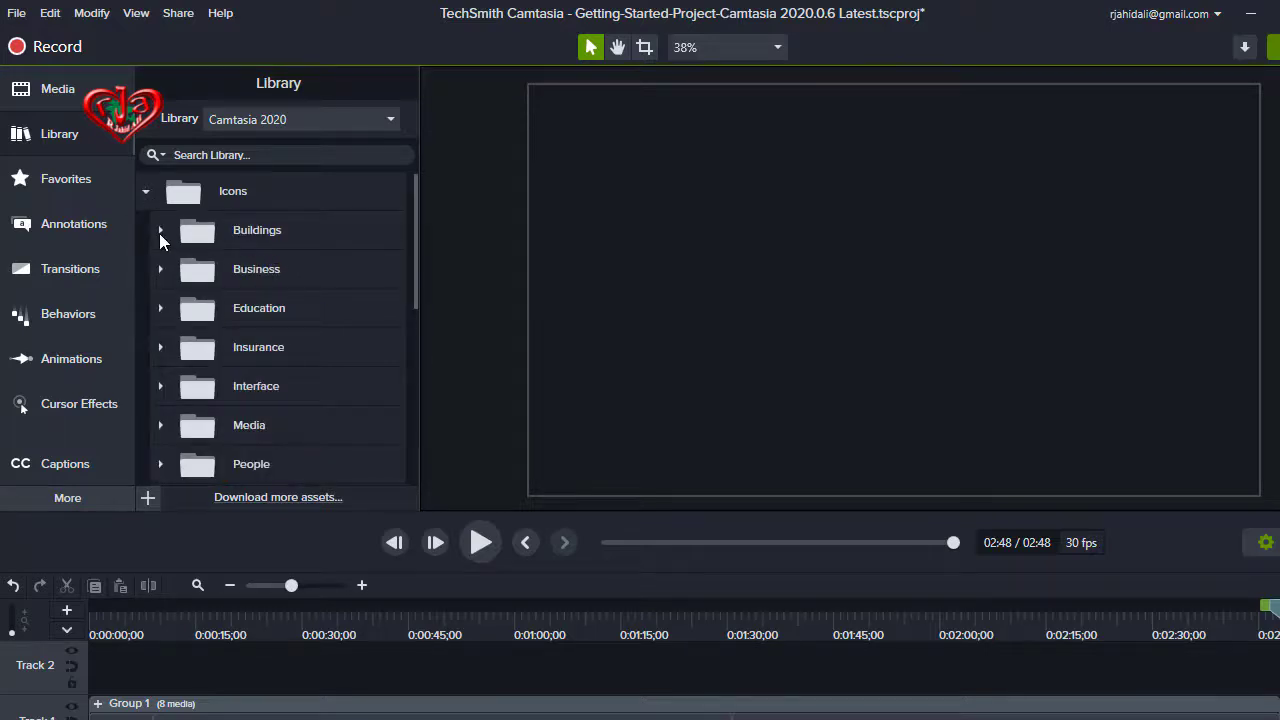
{"action": "left_click", "coordinate": [160, 230]}
{"action": "scroll", "coordinate": [275, 370], "scroll_direction": "down", "scroll_amount": 3}
{"action": "scroll", "coordinate": [275, 370], "scroll_direction": "down", "scroll_amount": 2}
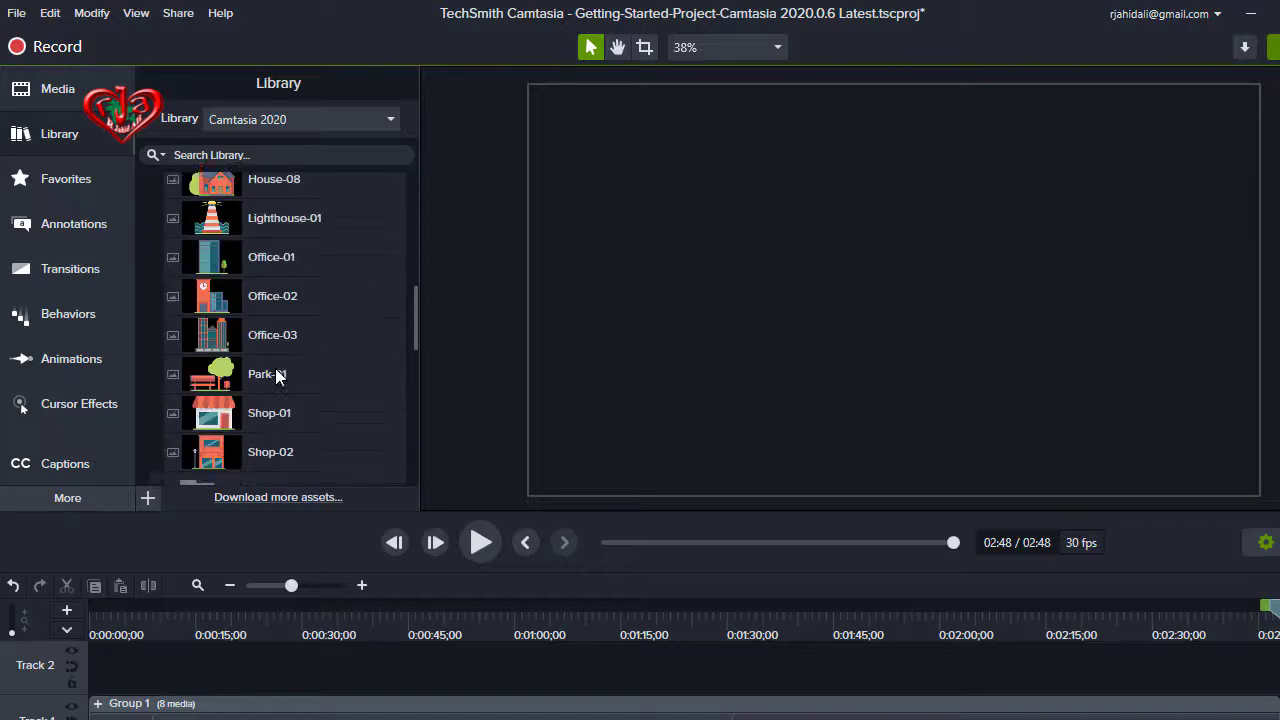
{"action": "scroll", "coordinate": [276, 374], "scroll_direction": "down", "scroll_amount": 3}
{"action": "scroll", "coordinate": [276, 374], "scroll_direction": "up", "scroll_amount": 1}
{"action": "scroll", "coordinate": [276, 374], "scroll_direction": "up", "scroll_amount": 2}
{"action": "scroll", "coordinate": [276, 374], "scroll_direction": "down", "scroll_amount": 3}
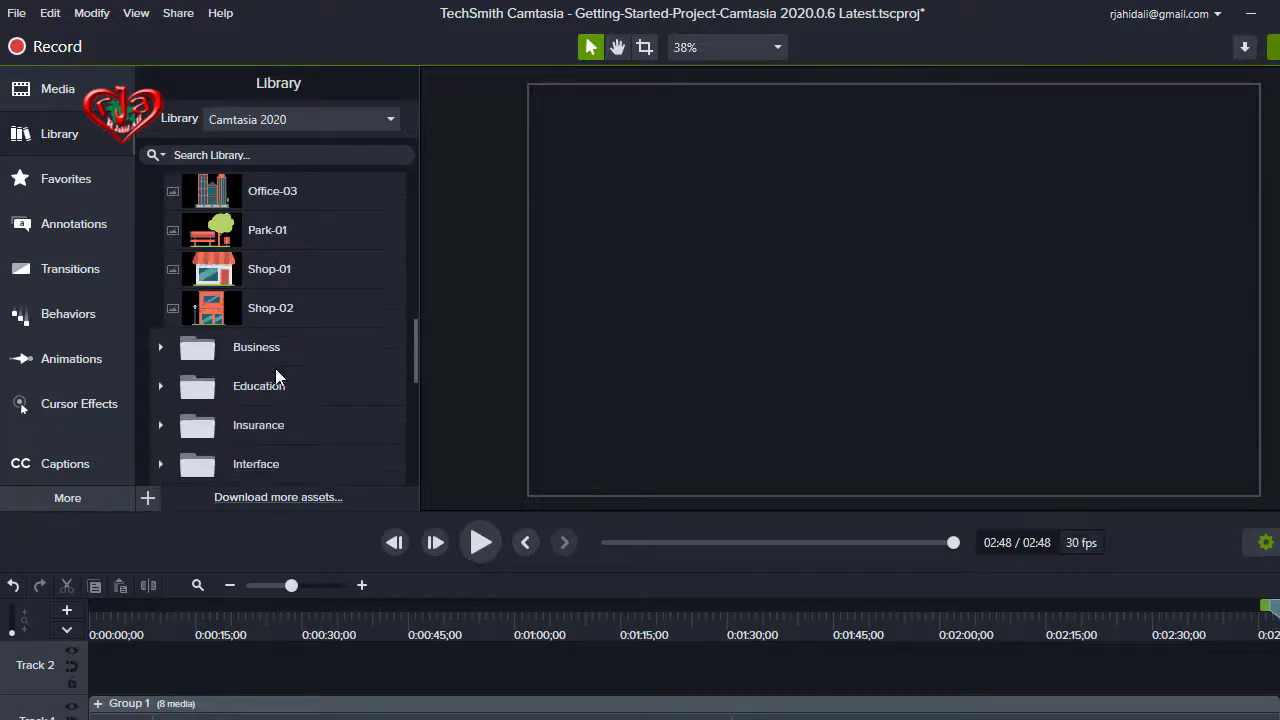
{"action": "scroll", "coordinate": [275, 368], "scroll_direction": "down", "scroll_amount": 1}
{"action": "left_click", "coordinate": [160, 300]}
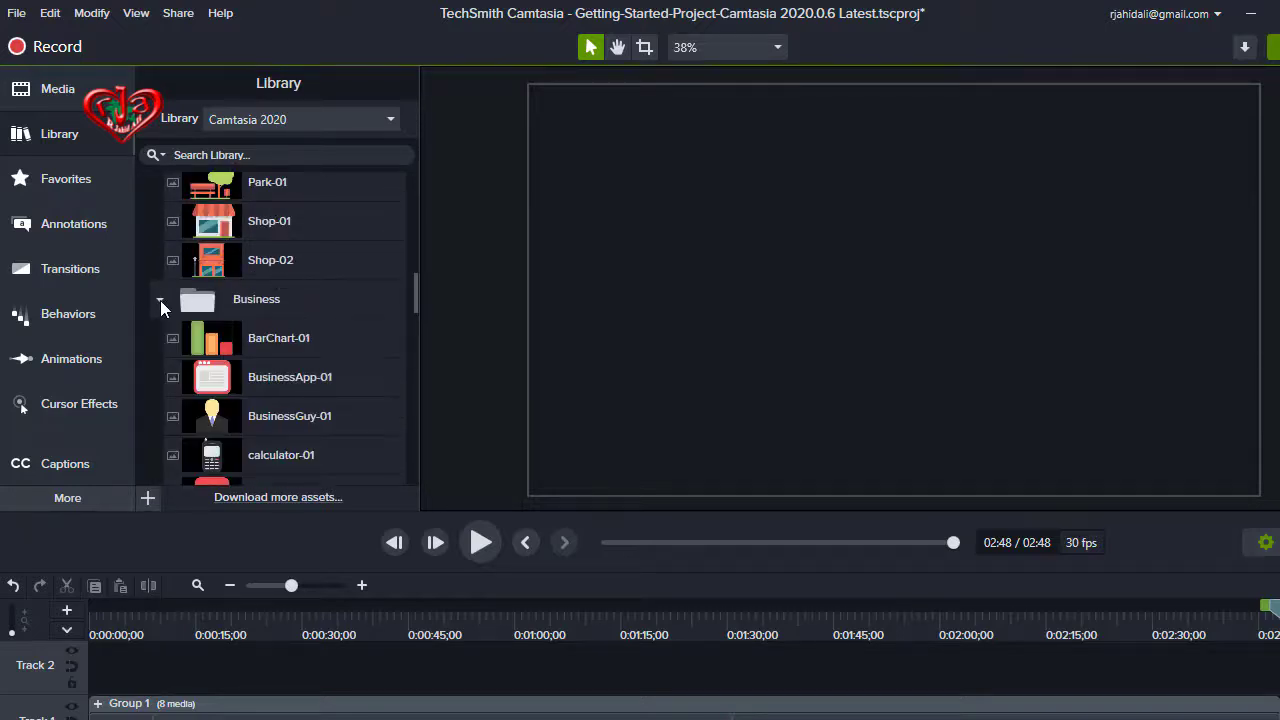
{"action": "scroll", "coordinate": [289, 335], "scroll_direction": "down", "scroll_amount": 1}
{"action": "scroll", "coordinate": [289, 336], "scroll_direction": "down", "scroll_amount": 2}
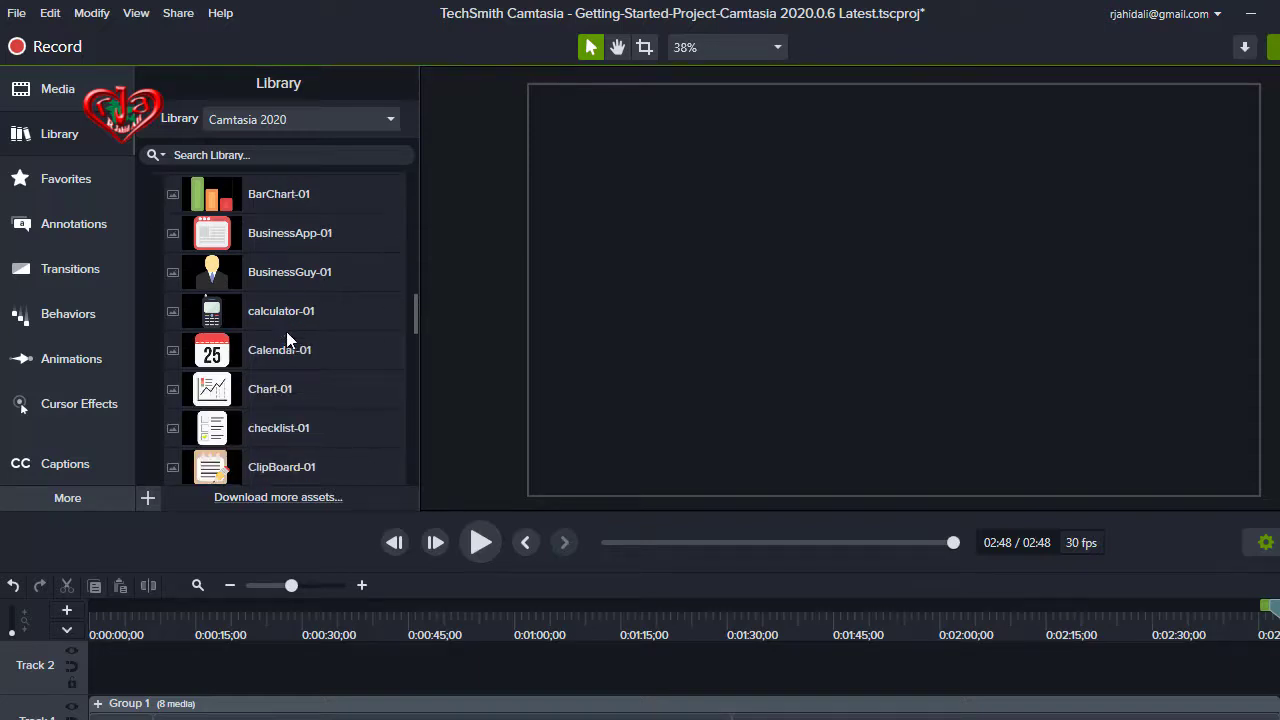
{"action": "scroll", "coordinate": [280, 397], "scroll_direction": "down", "scroll_amount": 3}
{"action": "scroll", "coordinate": [280, 397], "scroll_direction": "down", "scroll_amount": 3}
{"action": "scroll", "coordinate": [280, 397], "scroll_direction": "down", "scroll_amount": 3}
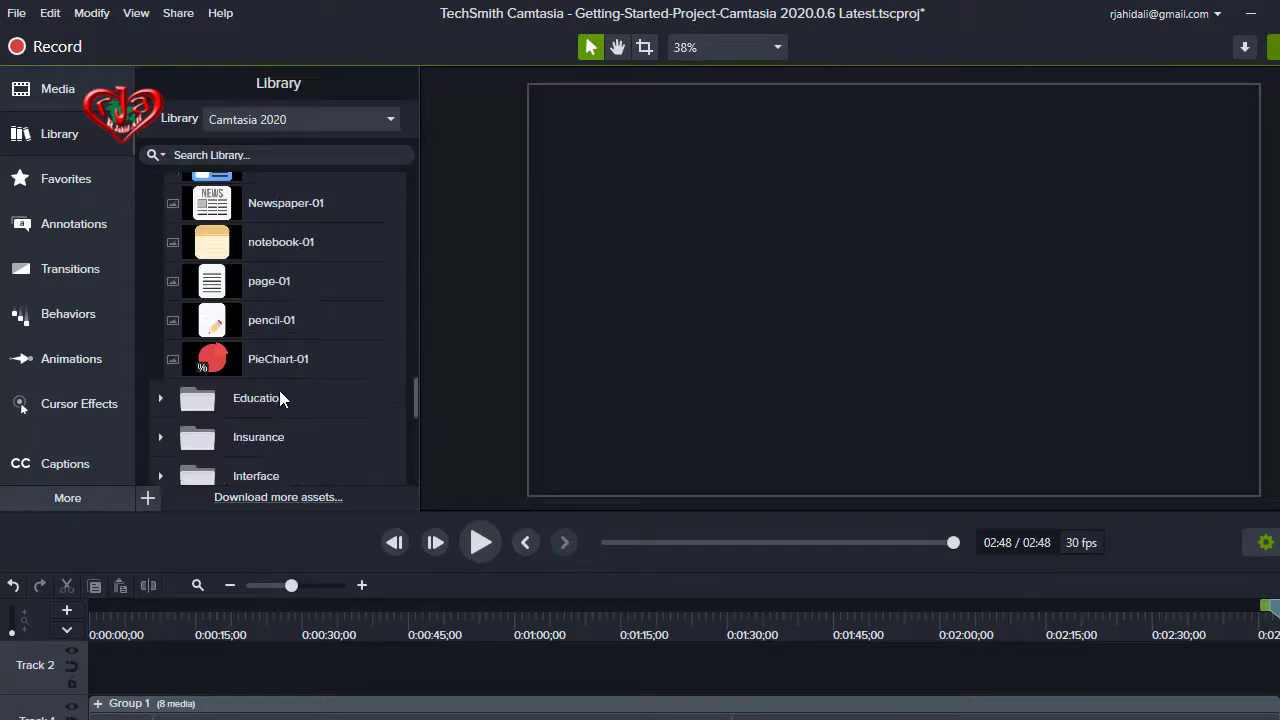
{"action": "scroll", "coordinate": [282, 398], "scroll_direction": "down", "scroll_amount": 2}
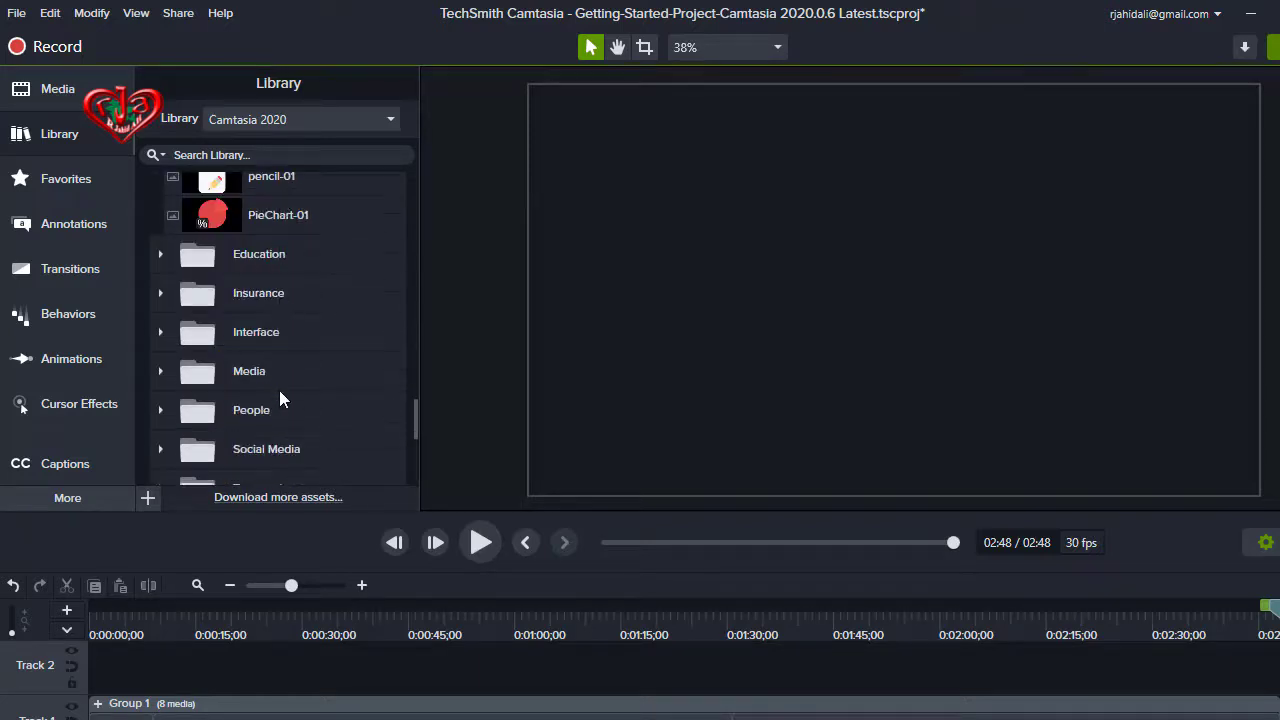
Browse the Education icons, then open People to list Man 1 through Man 7.
{"action": "left_click", "coordinate": [160, 255]}
{"action": "scroll", "coordinate": [303, 329], "scroll_direction": "down", "scroll_amount": 2}
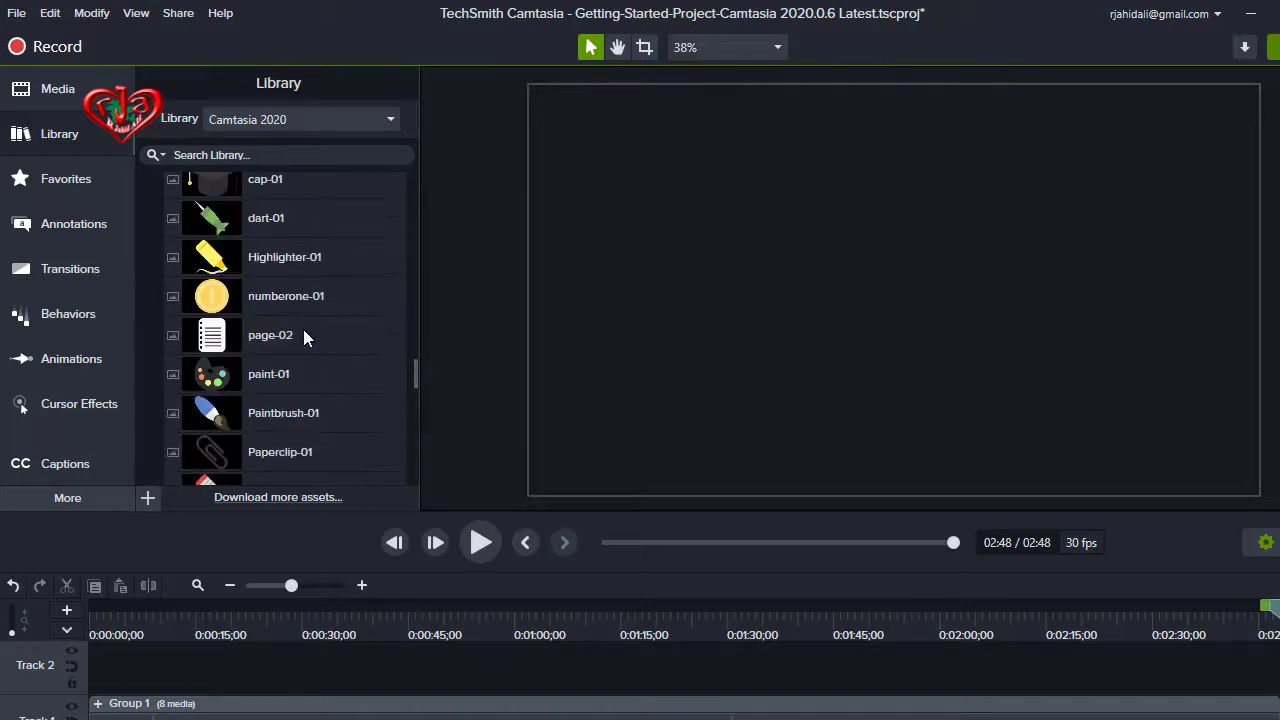
{"action": "scroll", "coordinate": [303, 329], "scroll_direction": "down", "scroll_amount": 2}
{"action": "scroll", "coordinate": [303, 329], "scroll_direction": "down", "scroll_amount": 2}
{"action": "scroll", "coordinate": [303, 329], "scroll_direction": "down", "scroll_amount": 2}
{"action": "scroll", "coordinate": [303, 329], "scroll_direction": "down", "scroll_amount": 1}
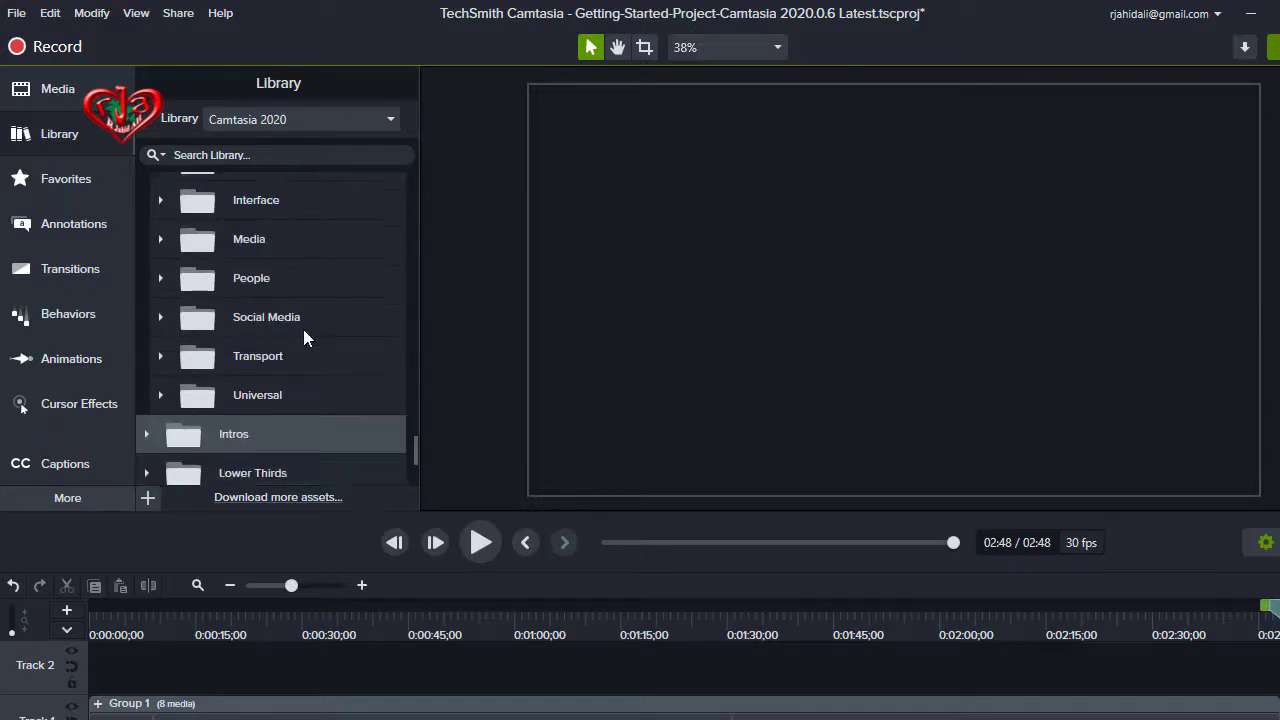
{"action": "left_click", "coordinate": [160, 277]}
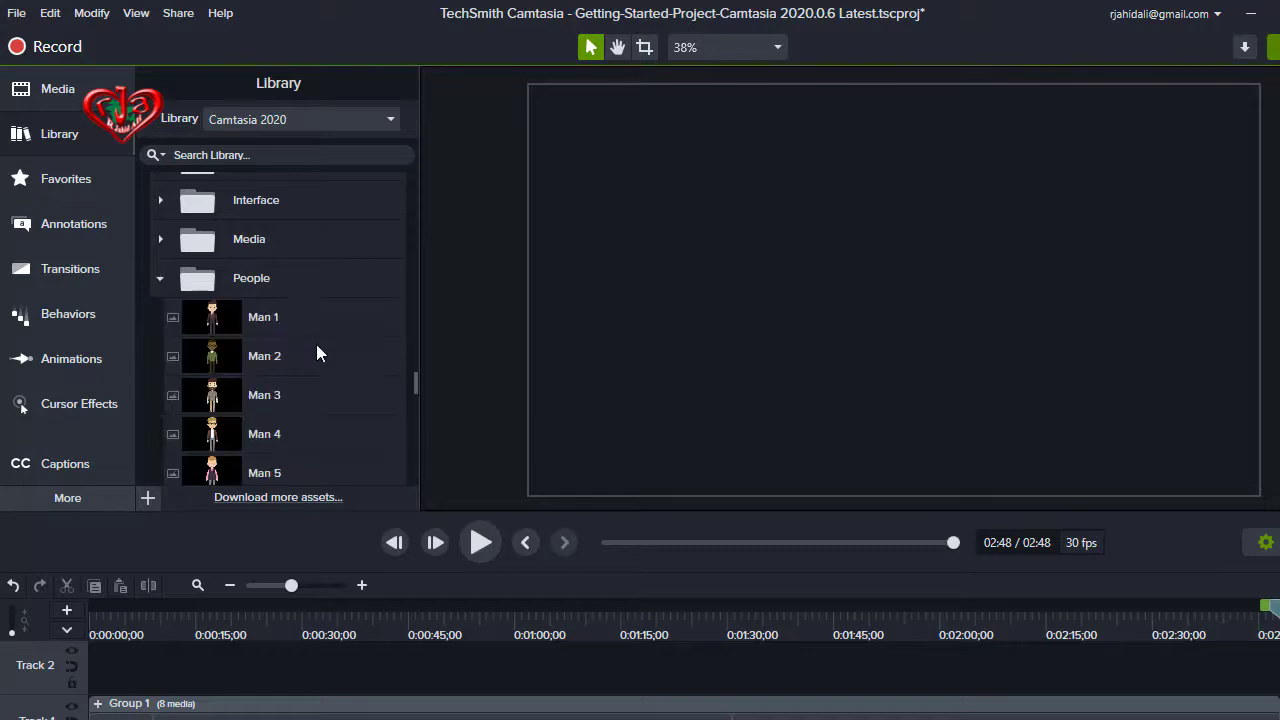
{"action": "scroll", "coordinate": [316, 344], "scroll_direction": "down", "scroll_amount": 2}
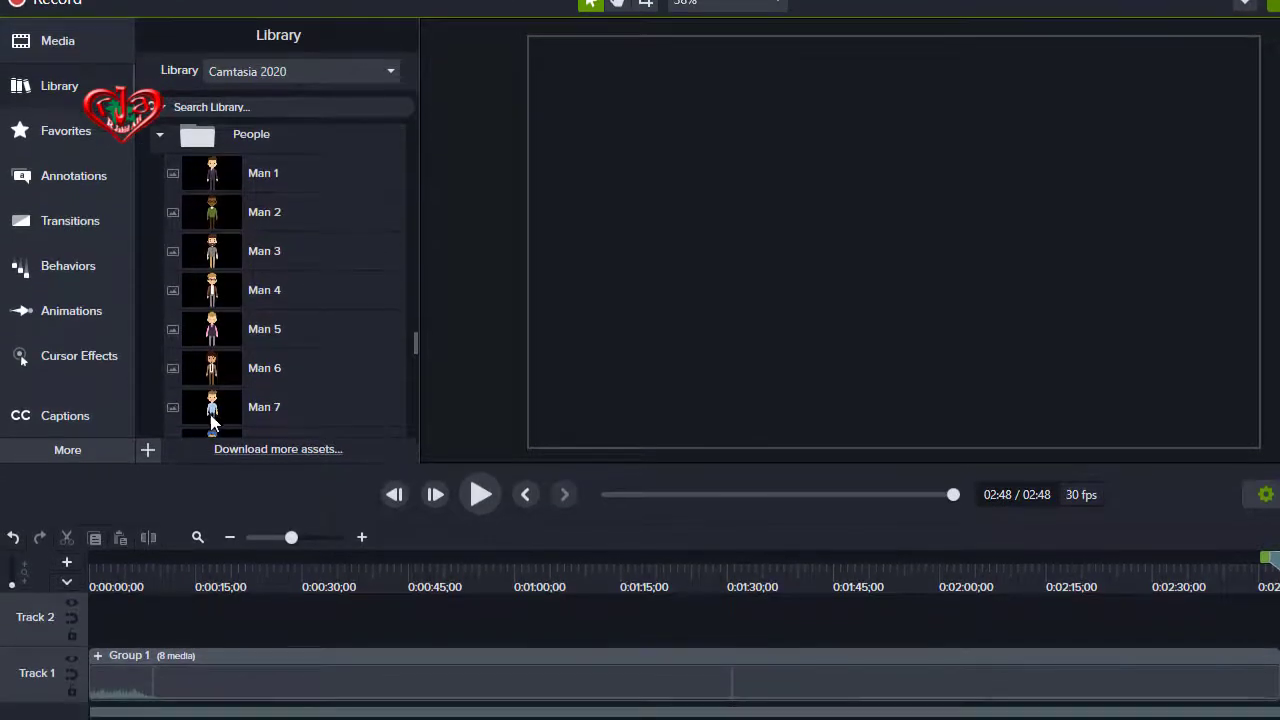
Add the Man 7 character to the timeline at the playhead.
{"action": "right_click", "coordinate": [245, 440]}
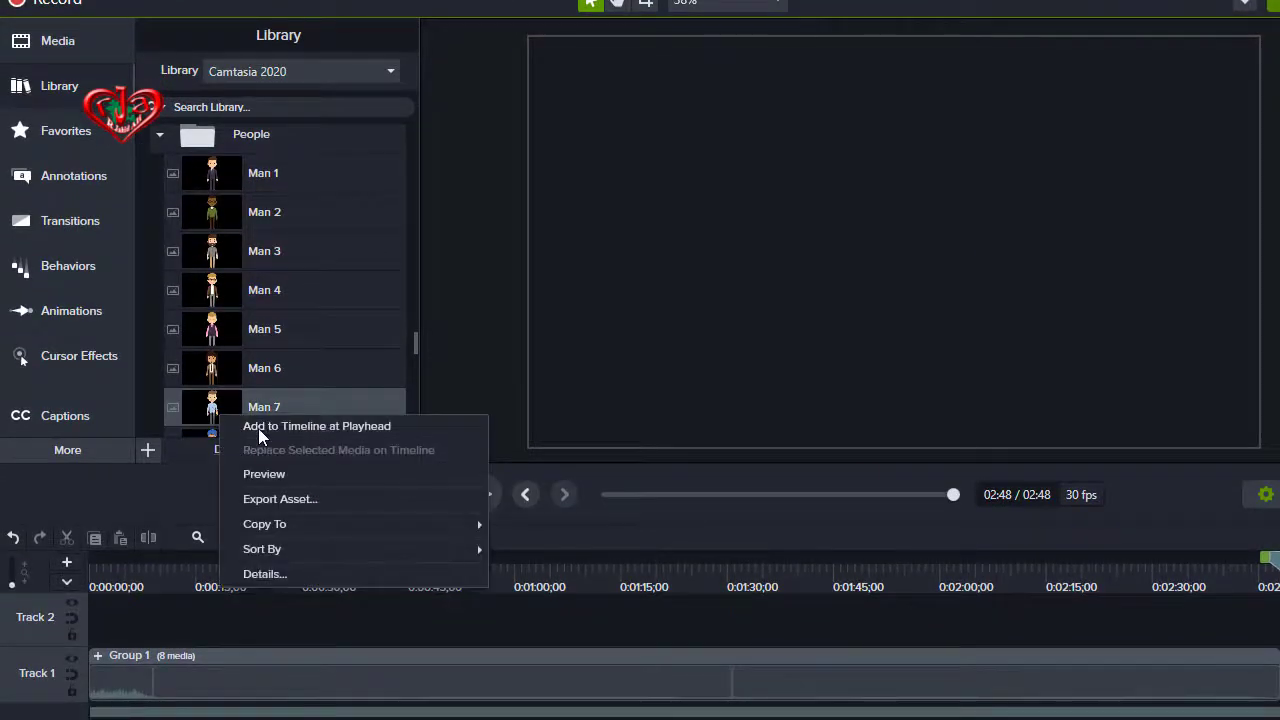
{"action": "left_click", "coordinate": [258, 426]}
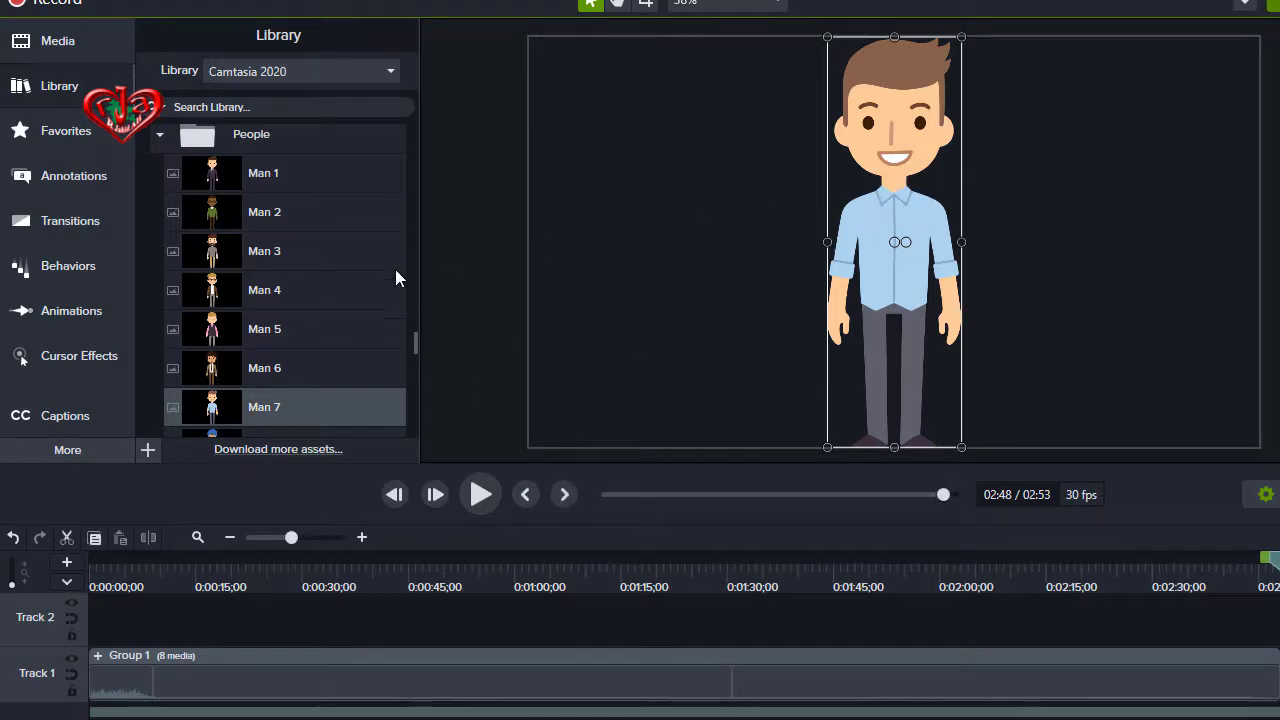
{"action": "scroll", "coordinate": [330, 286], "scroll_direction": "down", "scroll_amount": 3}
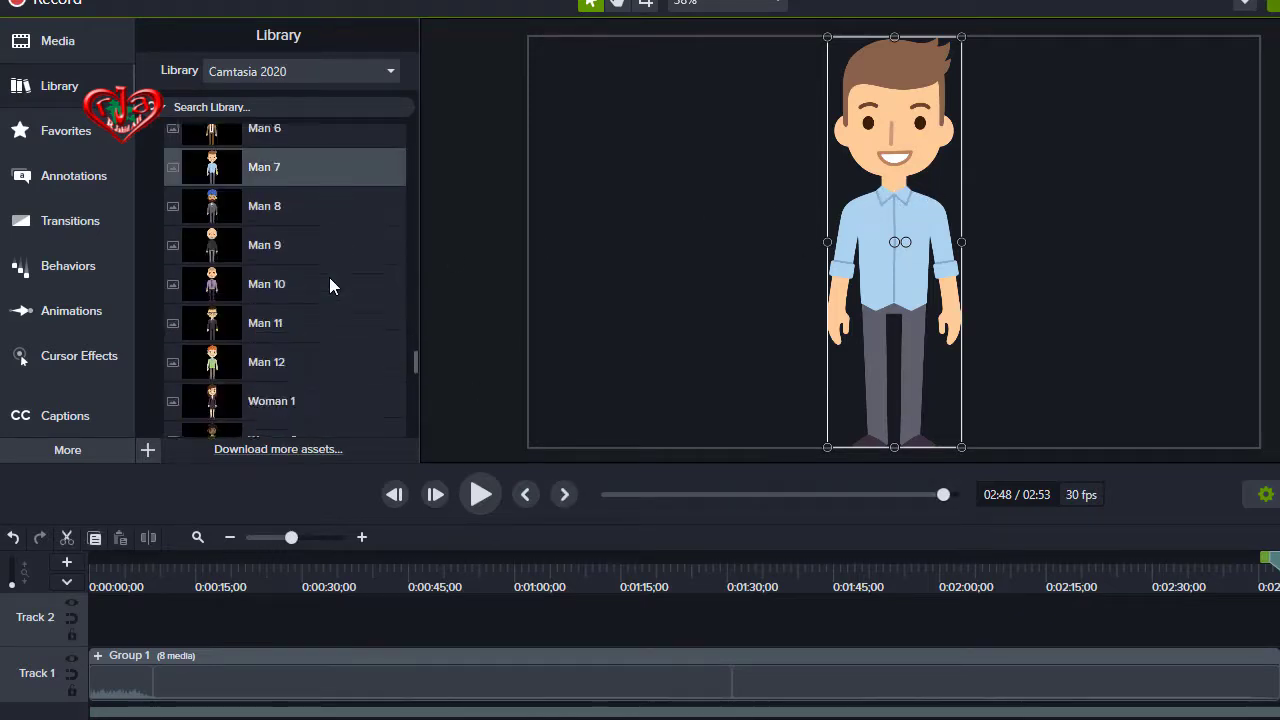
{"action": "scroll", "coordinate": [330, 286], "scroll_direction": "down", "scroll_amount": 1}
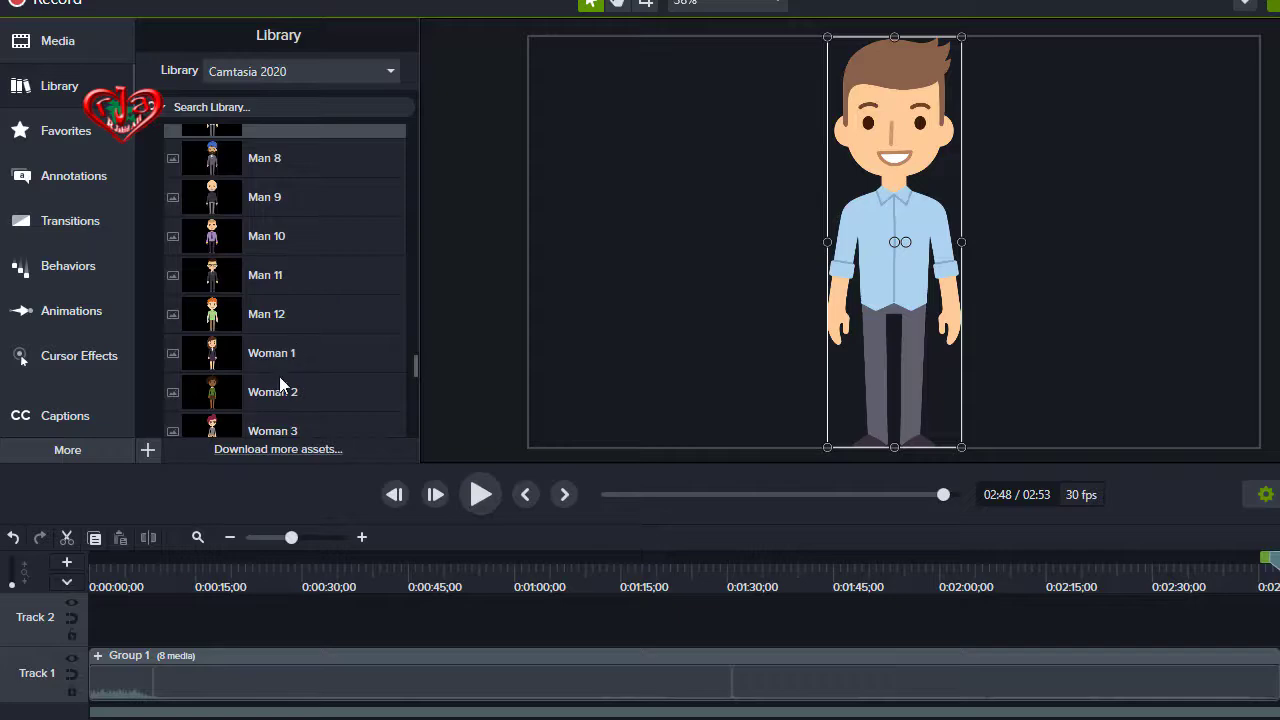
{"action": "scroll", "coordinate": [280, 375], "scroll_direction": "down", "scroll_amount": 2}
{"action": "scroll", "coordinate": [280, 375], "scroll_direction": "down", "scroll_amount": 2}
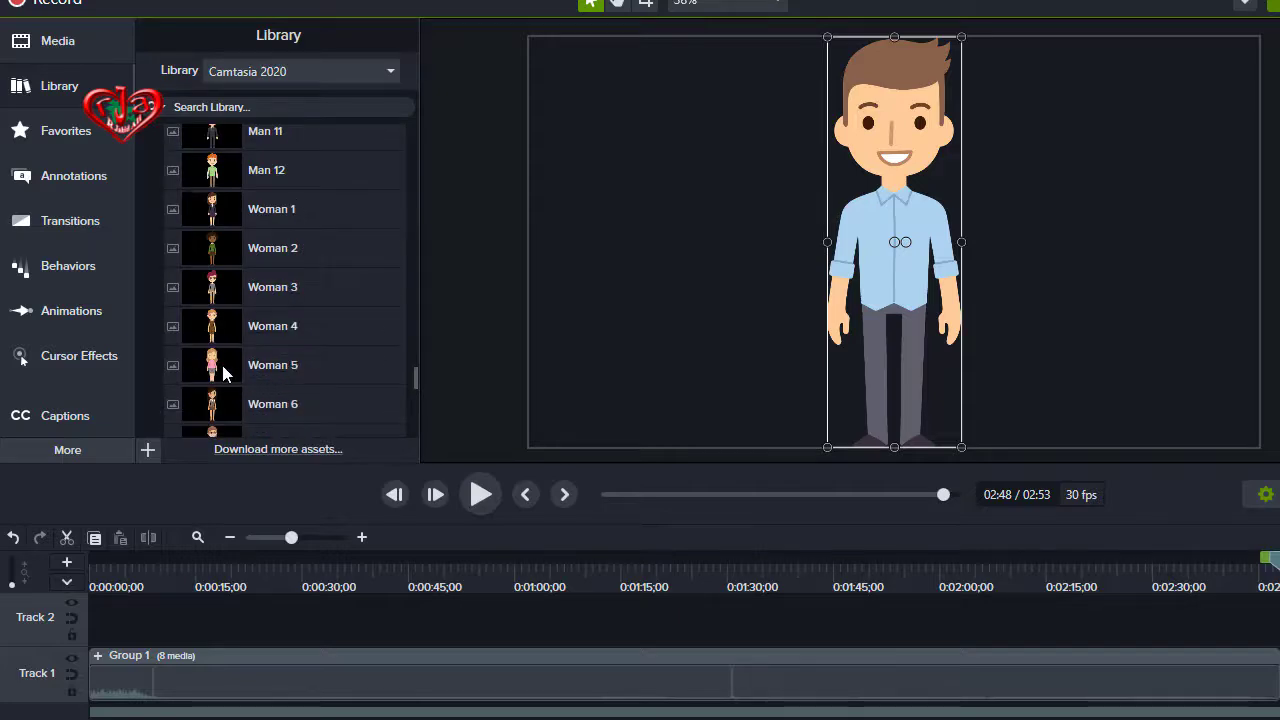
Add Woman 5 at the playhead and drag her to the left of Man 7.
{"action": "right_click", "coordinate": [224, 372]}
{"action": "left_click", "coordinate": [276, 385]}
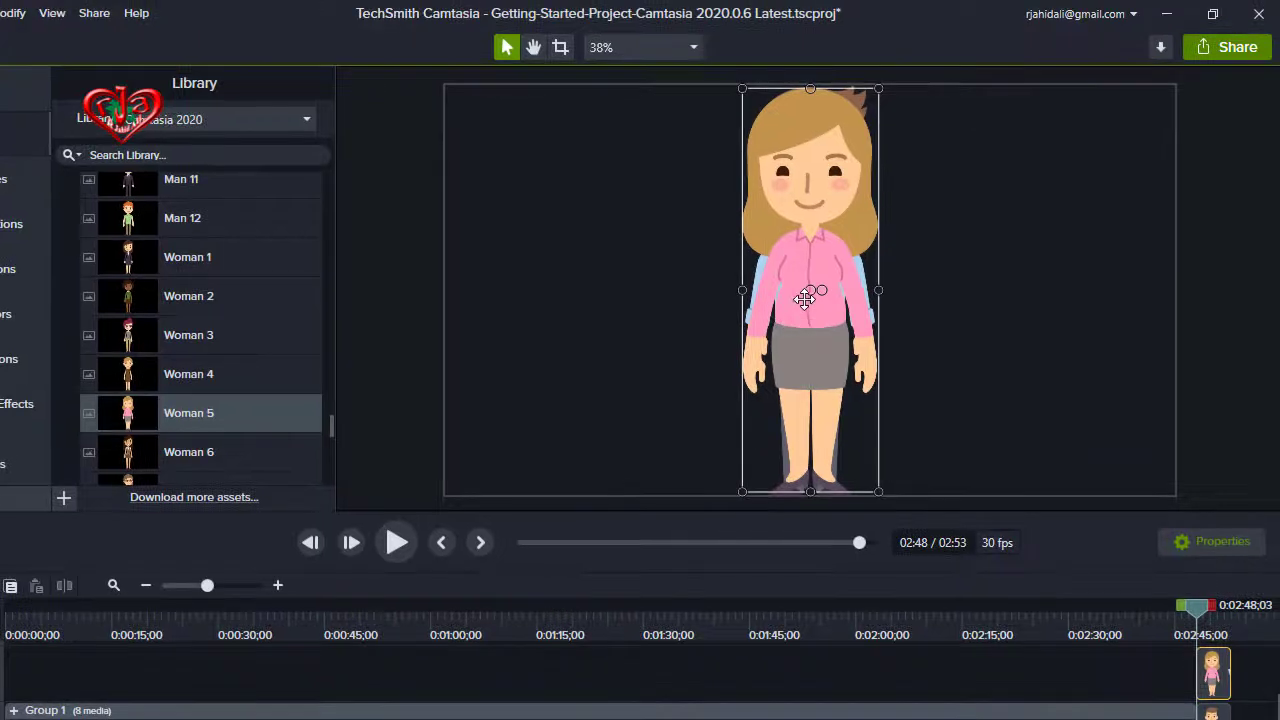
{"action": "left_click_drag", "start_coordinate": [808, 294], "coordinate": [663, 300]}
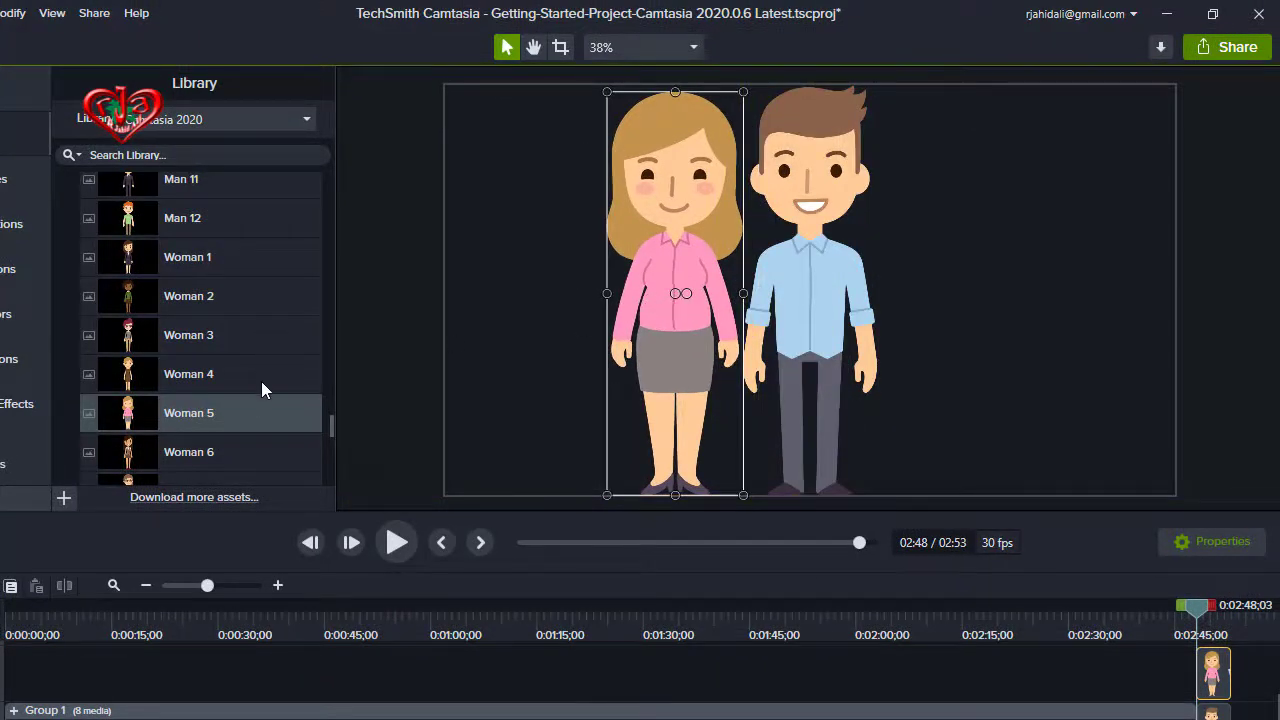
{"action": "scroll", "coordinate": [263, 390], "scroll_direction": "down", "scroll_amount": 2}
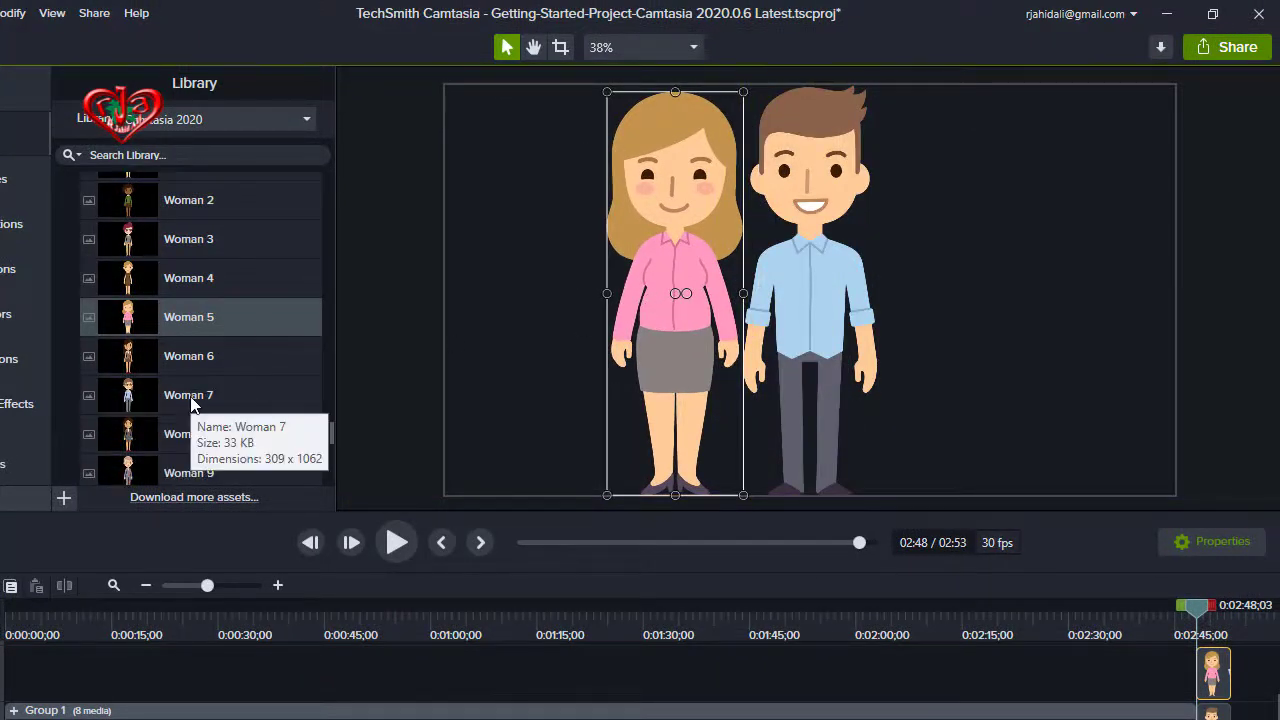
{"action": "scroll", "coordinate": [189, 404], "scroll_direction": "down", "scroll_amount": 2}
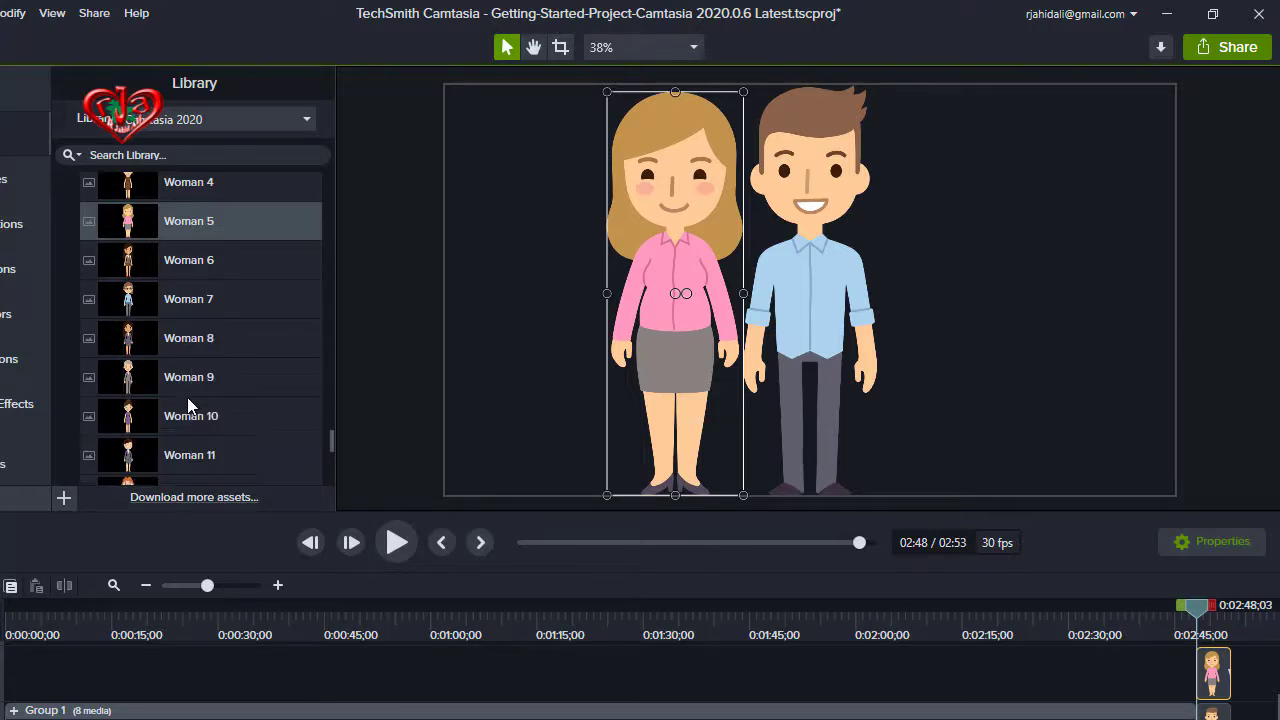
Add Woman 6 at the playhead and drag her to the right of Man 7.
{"action": "right_click", "coordinate": [271, 310]}
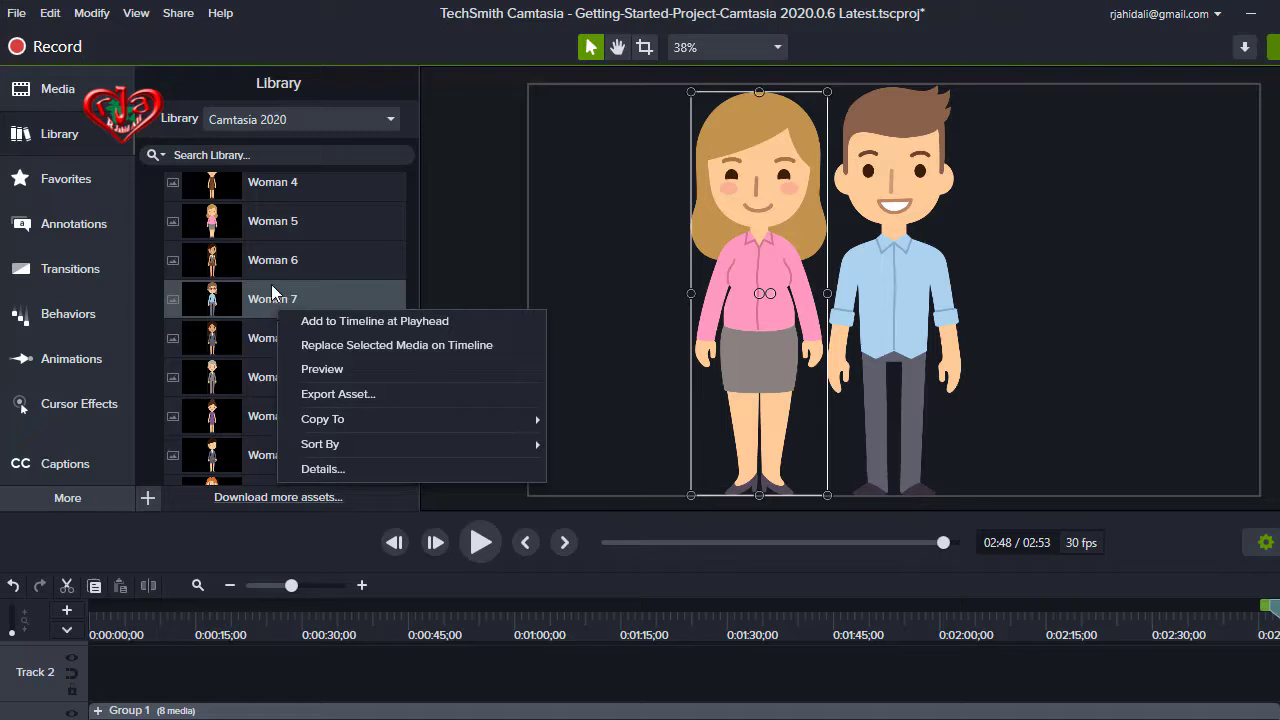
{"action": "right_click", "coordinate": [280, 268]}
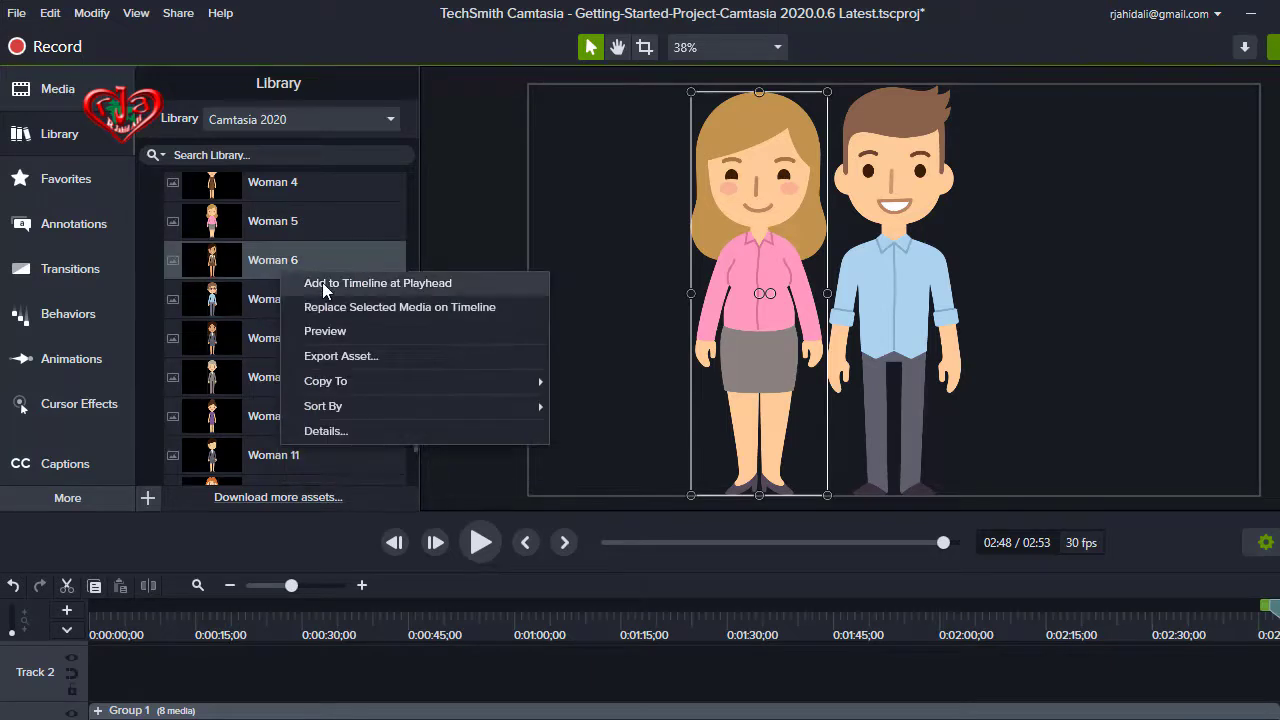
{"action": "left_click", "coordinate": [316, 284]}
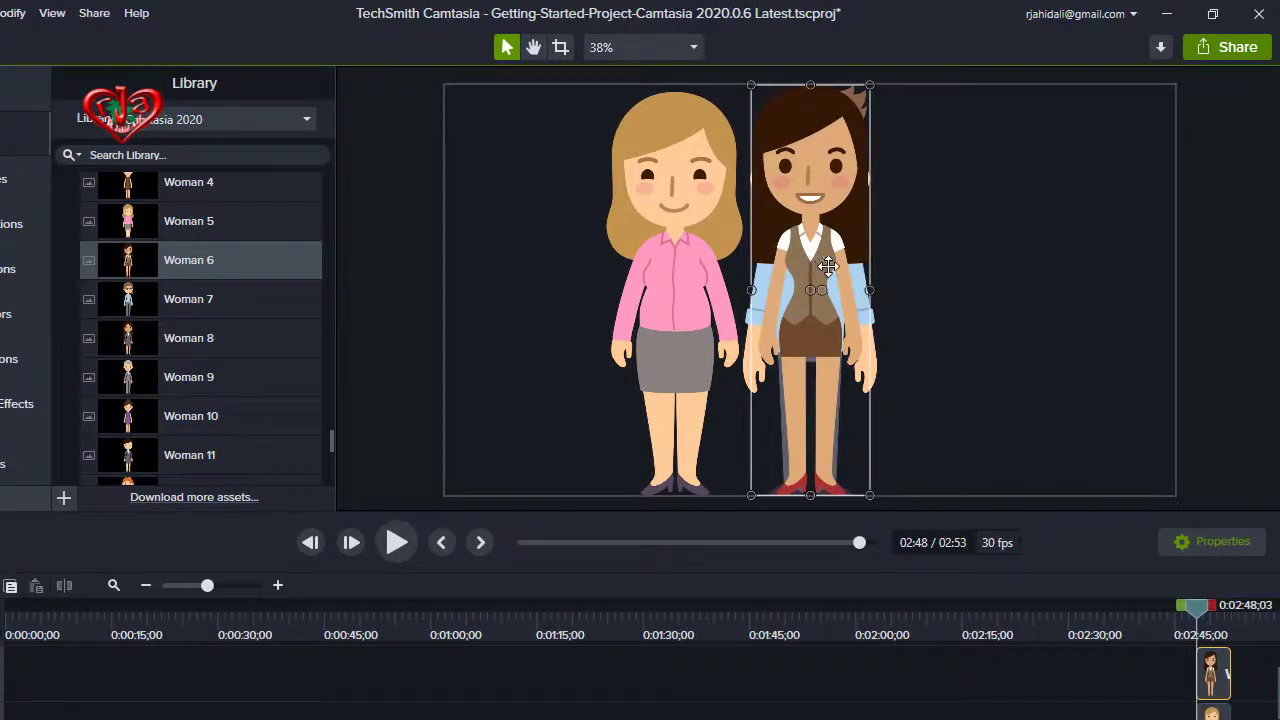
{"action": "left_click_drag", "start_coordinate": [795, 265], "coordinate": [933, 262]}
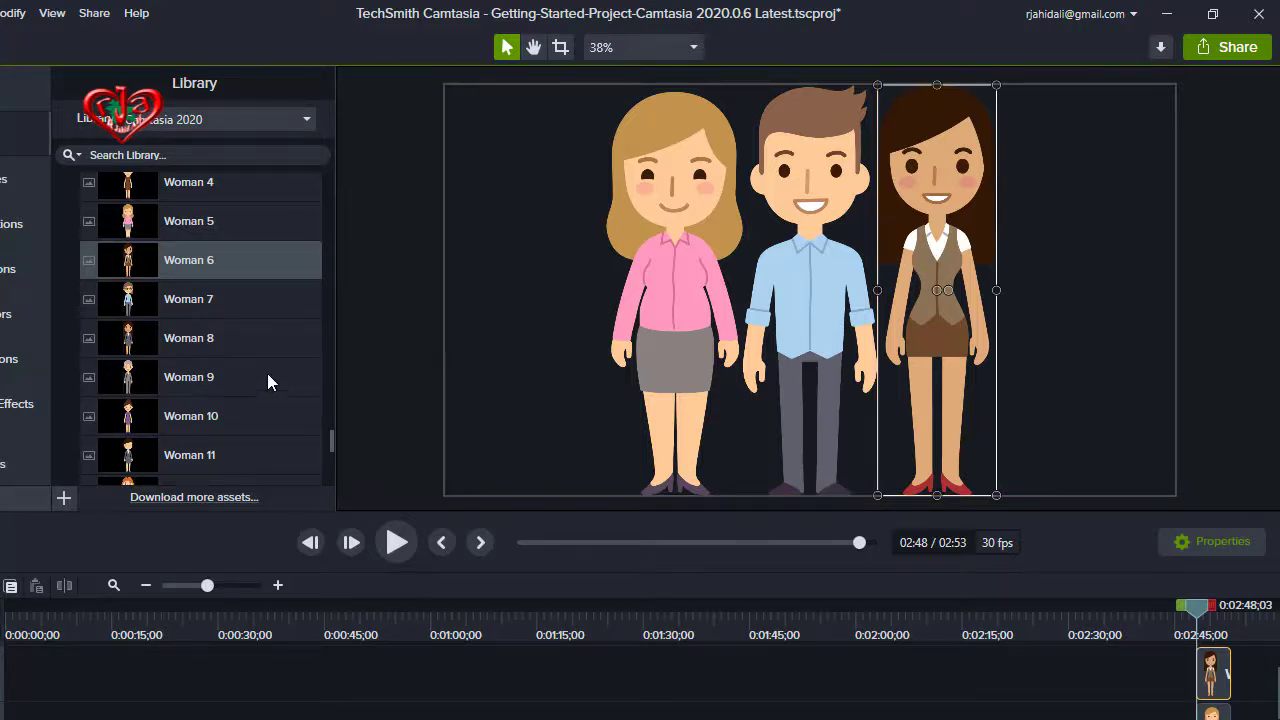
{"action": "scroll", "coordinate": [268, 381], "scroll_direction": "down", "scroll_amount": 2}
{"action": "scroll", "coordinate": [270, 382], "scroll_direction": "down", "scroll_amount": 1}
{"action": "scroll", "coordinate": [271, 383], "scroll_direction": "down", "scroll_amount": 1}
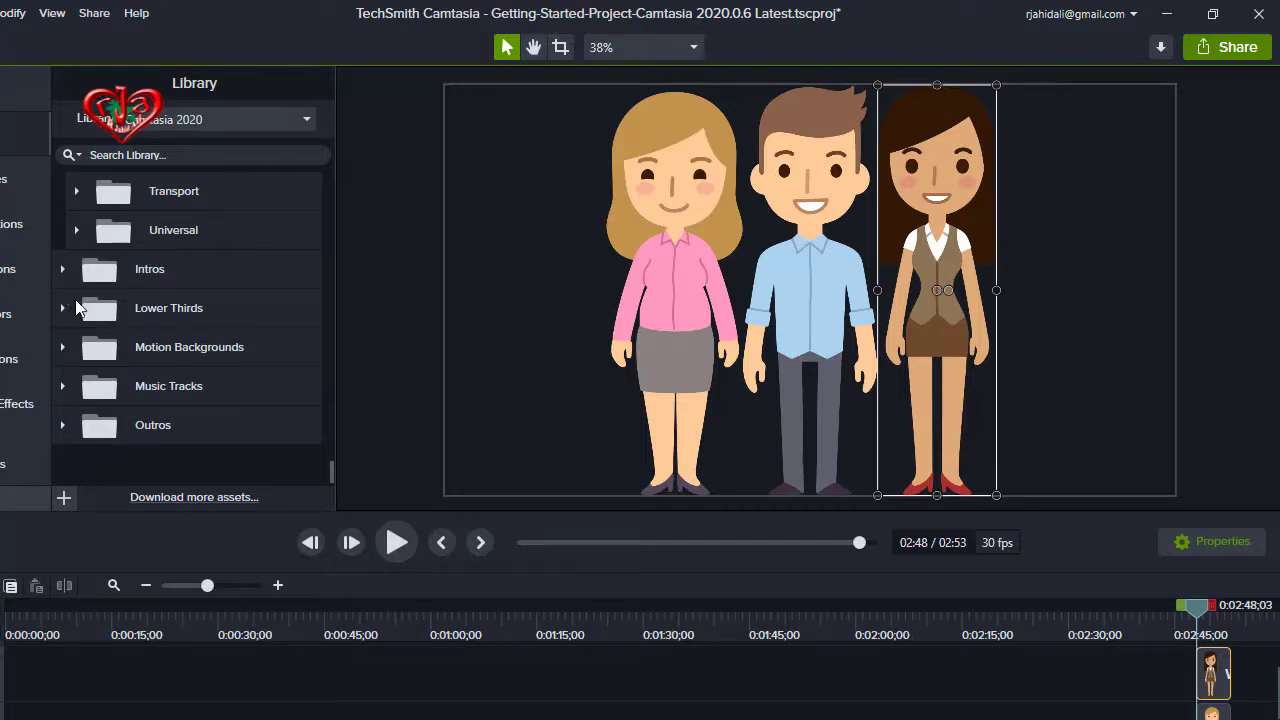
Expand the Social Media asset folder in the Library.
{"action": "scroll", "coordinate": [208, 268], "scroll_direction": "up", "scroll_amount": 1}
{"action": "scroll", "coordinate": [208, 268], "scroll_direction": "up", "scroll_amount": 1}
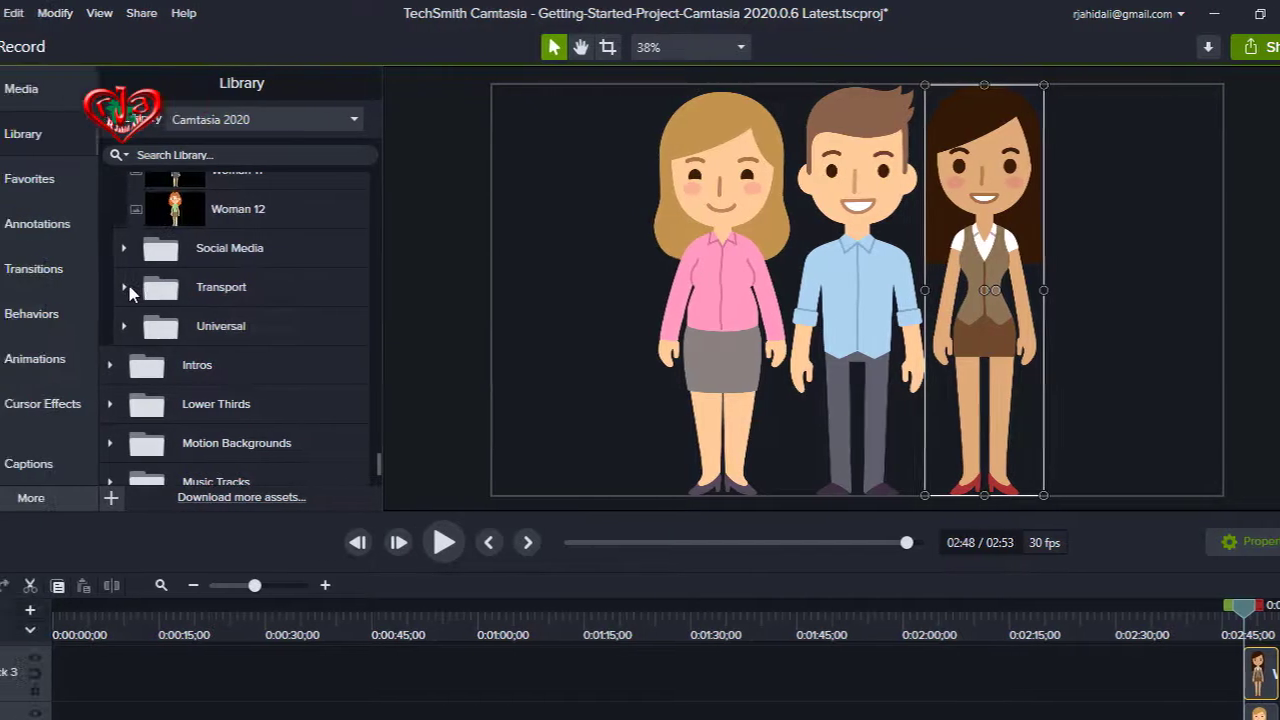
{"action": "left_click", "coordinate": [161, 248]}
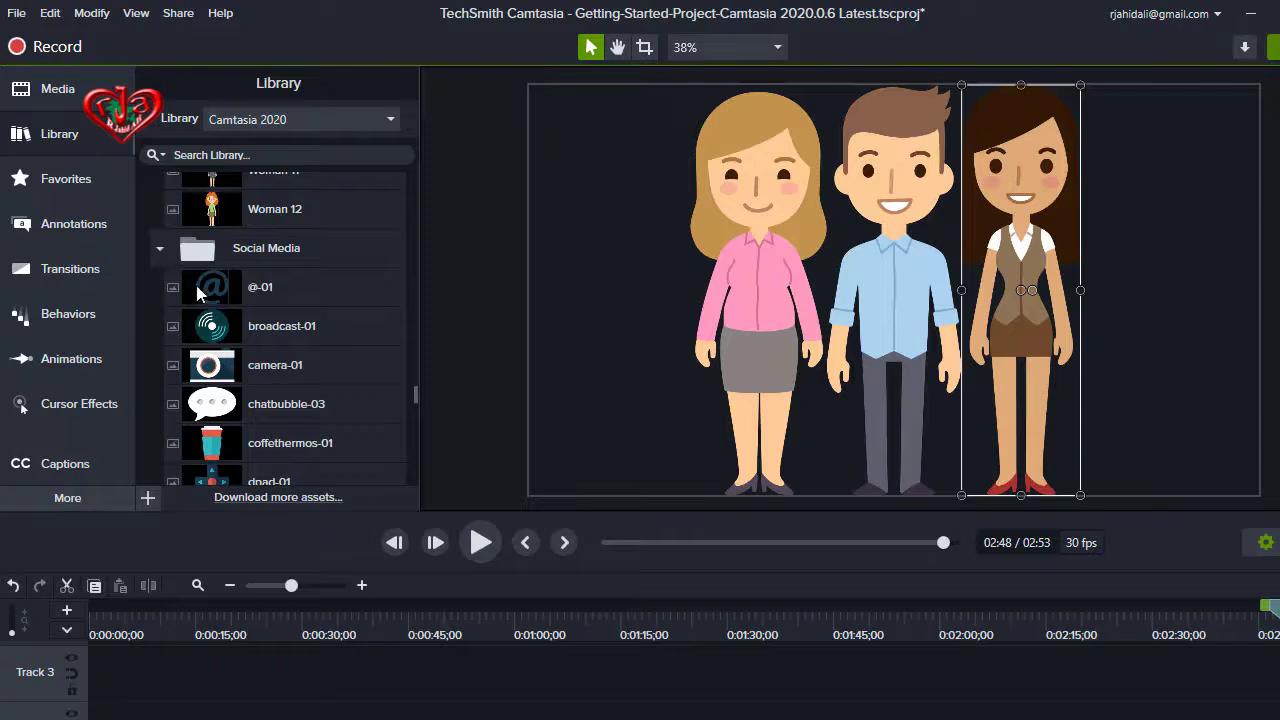
Scroll down to thumbsup-01 and place it on the canvas.
{"action": "scroll", "coordinate": [330, 330], "scroll_direction": "down", "scroll_amount": 1}
{"action": "scroll", "coordinate": [336, 318], "scroll_direction": "down", "scroll_amount": 2}
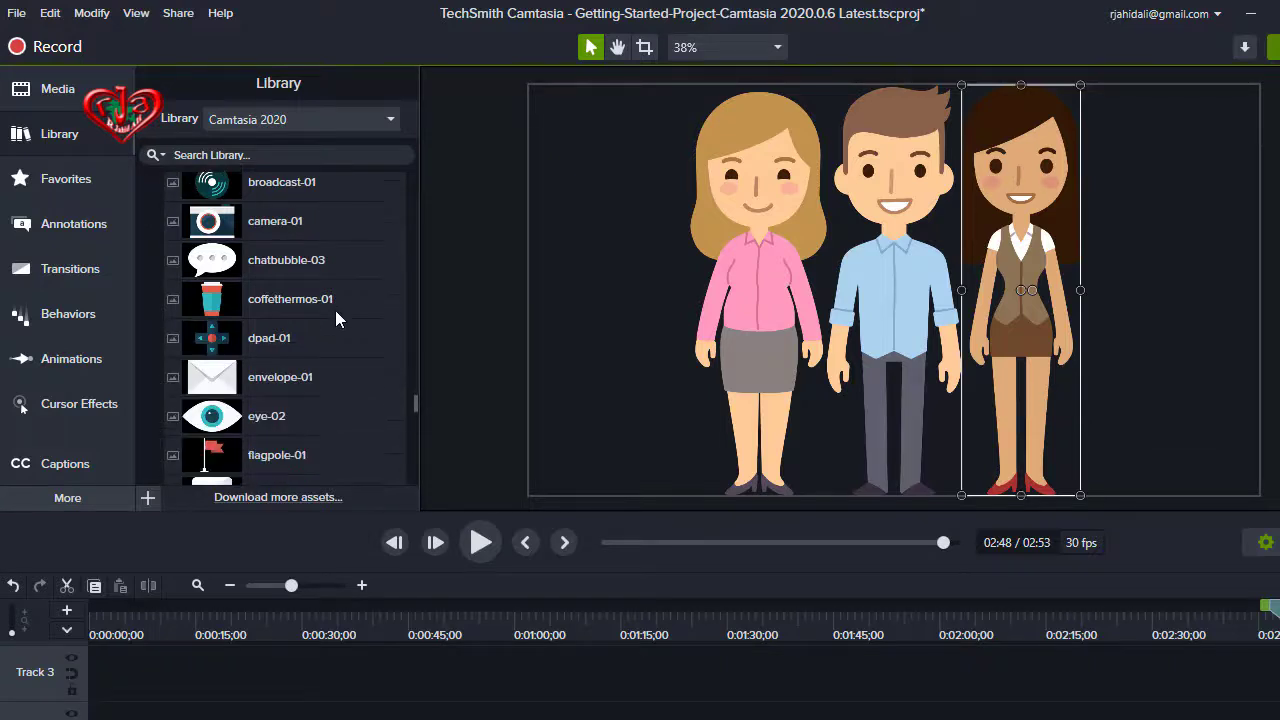
{"action": "scroll", "coordinate": [336, 318], "scroll_direction": "down", "scroll_amount": 2}
{"action": "scroll", "coordinate": [336, 318], "scroll_direction": "down", "scroll_amount": 1}
{"action": "scroll", "coordinate": [336, 318], "scroll_direction": "down", "scroll_amount": 2}
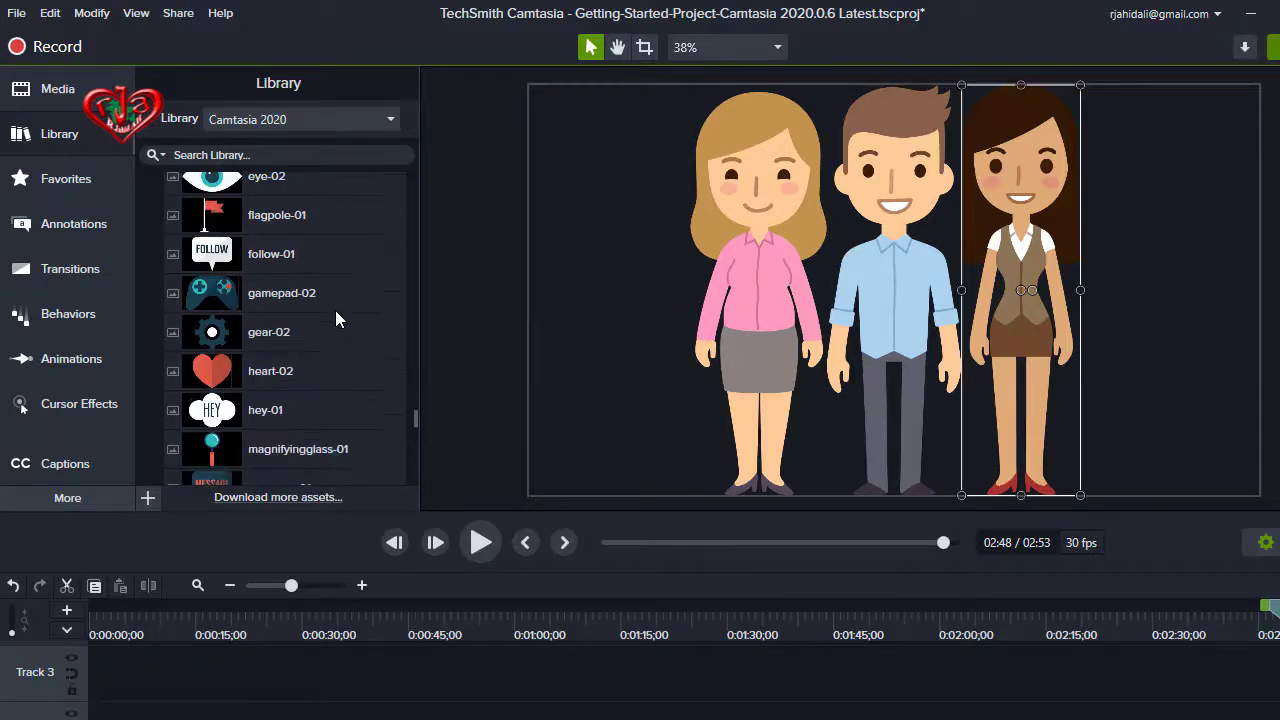
{"action": "scroll", "coordinate": [336, 318], "scroll_direction": "down", "scroll_amount": 3}
{"action": "scroll", "coordinate": [336, 318], "scroll_direction": "down", "scroll_amount": 3}
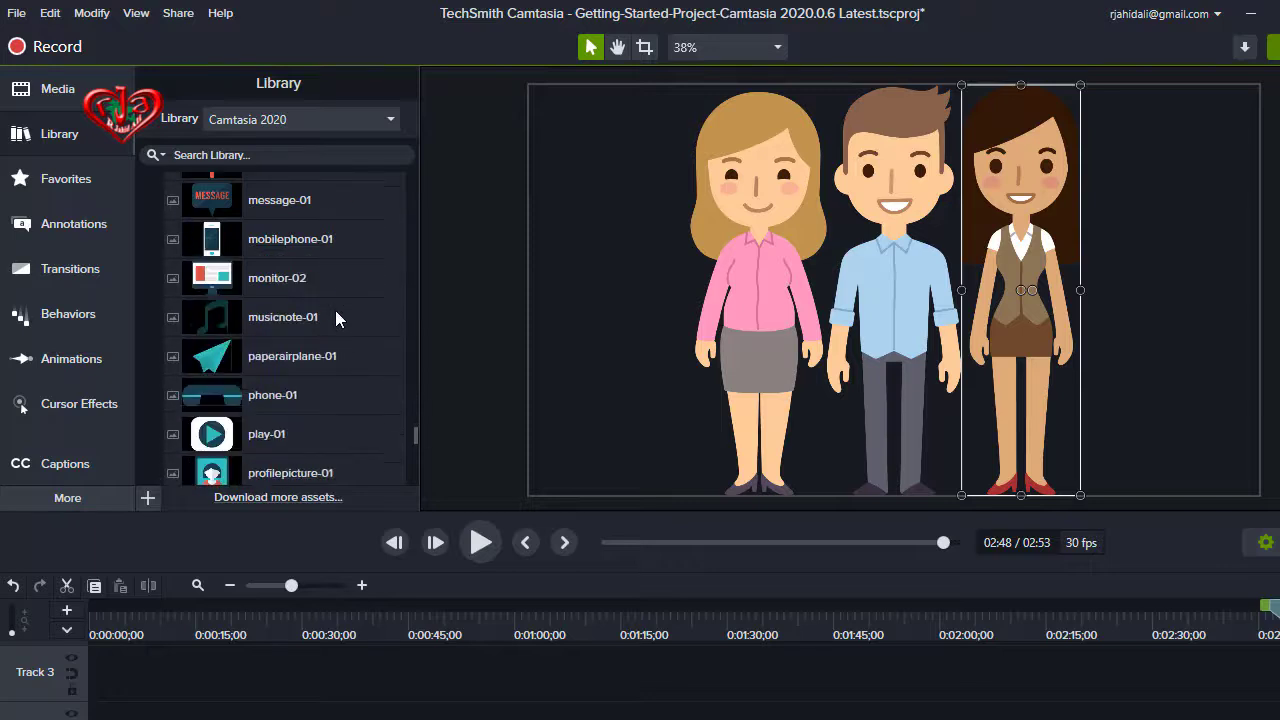
{"action": "scroll", "coordinate": [336, 318], "scroll_direction": "down", "scroll_amount": 2}
{"action": "scroll", "coordinate": [336, 318], "scroll_direction": "down", "scroll_amount": 1}
{"action": "scroll", "coordinate": [316, 322], "scroll_direction": "down", "scroll_amount": 1}
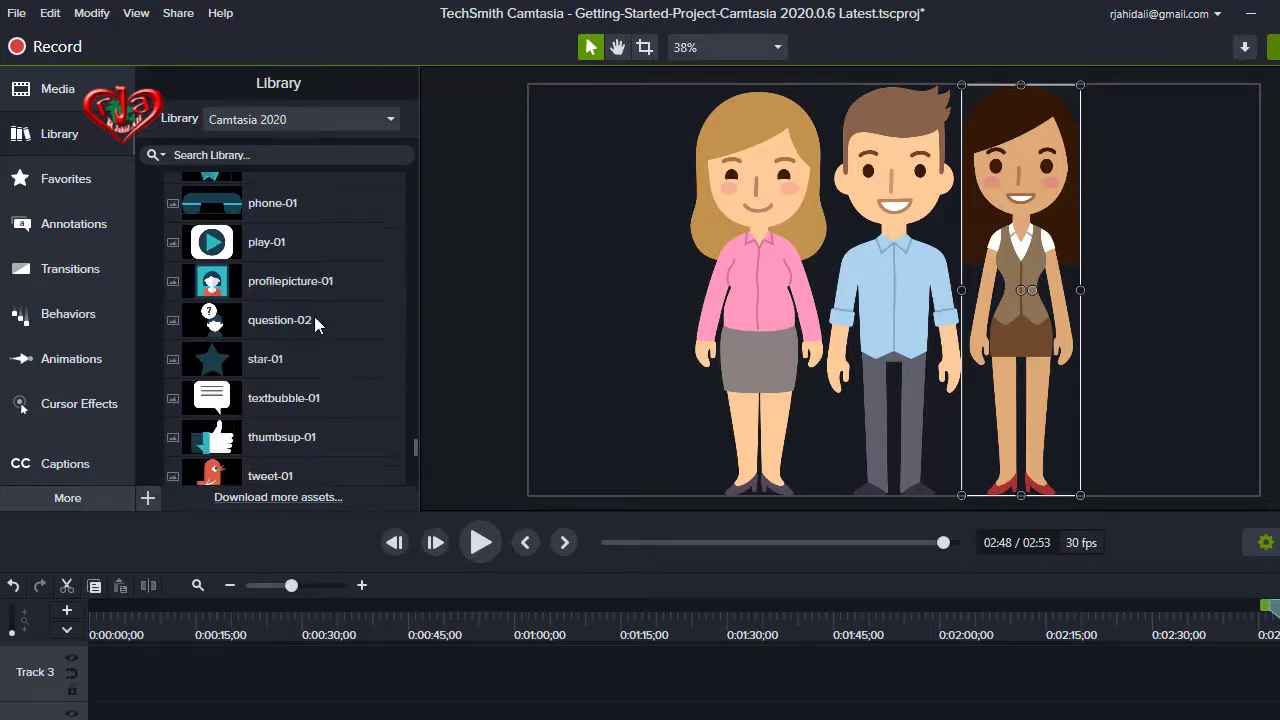
{"action": "scroll", "coordinate": [322, 396], "scroll_direction": "down", "scroll_amount": 1}
{"action": "scroll", "coordinate": [320, 396], "scroll_direction": "down", "scroll_amount": 2}
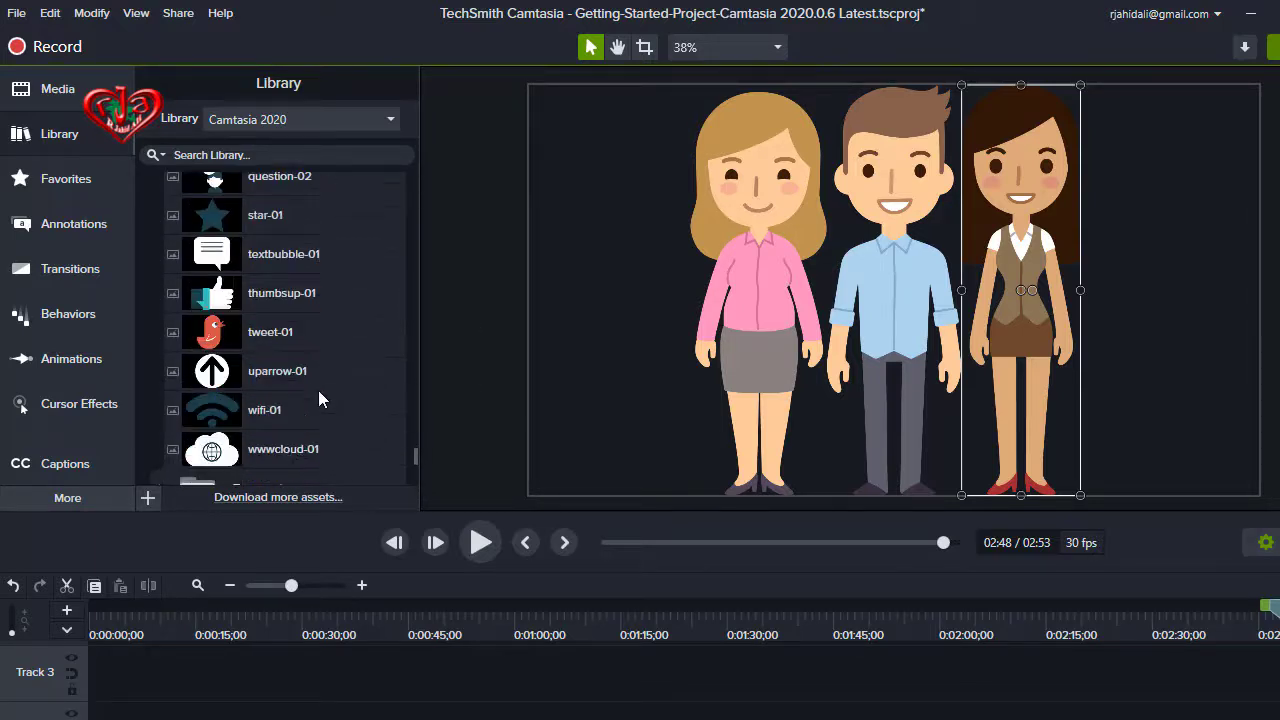
{"action": "scroll", "coordinate": [320, 398], "scroll_direction": "down", "scroll_amount": 1}
{"action": "mouse_move", "coordinate": [220, 255]}
{"action": "left_mouse_down"}
{"action": "mouse_move", "coordinate": [595, 280]}
{"action": "mouse_move", "coordinate": [685, 357]}
{"action": "mouse_move", "coordinate": [657, 362]}
{"action": "left_mouse_up"}
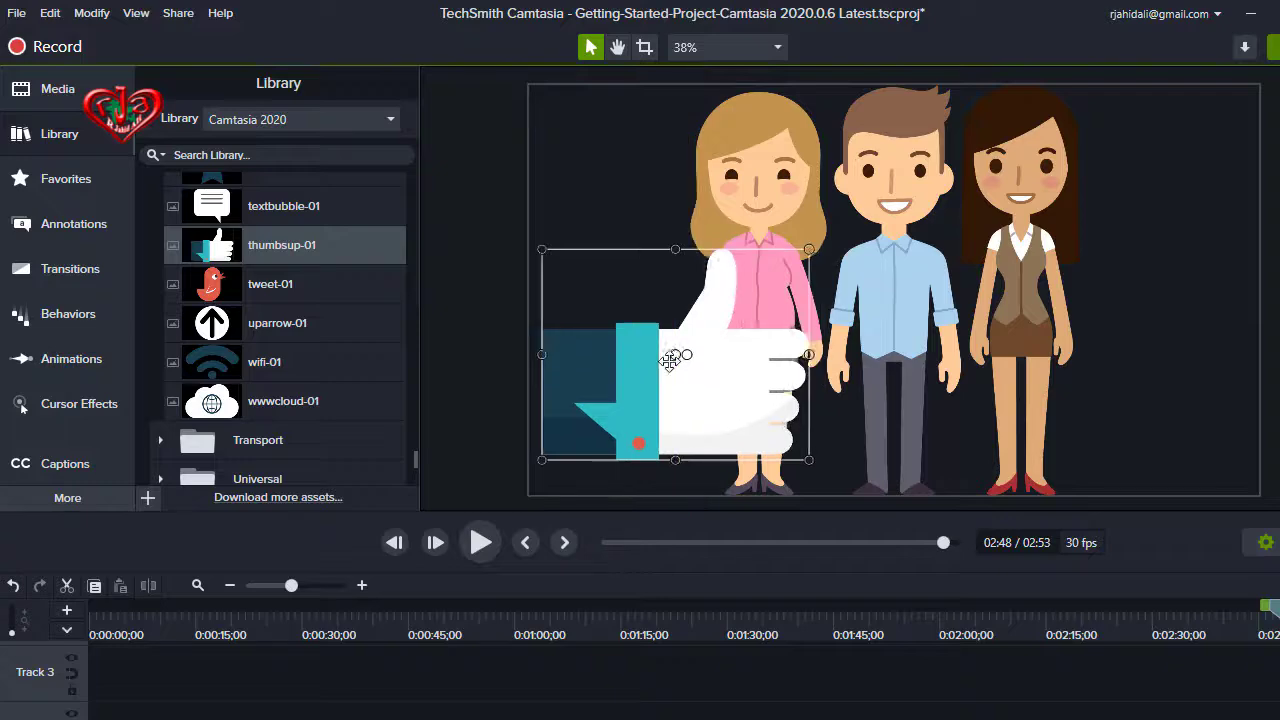
Scale the thumbs-up graphic down to a small icon in the canvas's lower-left corner.
{"action": "mouse_move", "coordinate": [713, 251]}
{"action": "left_mouse_down"}
{"action": "mouse_move", "coordinate": [546, 384]}
{"action": "mouse_move", "coordinate": [630, 401]}
{"action": "left_mouse_up"}
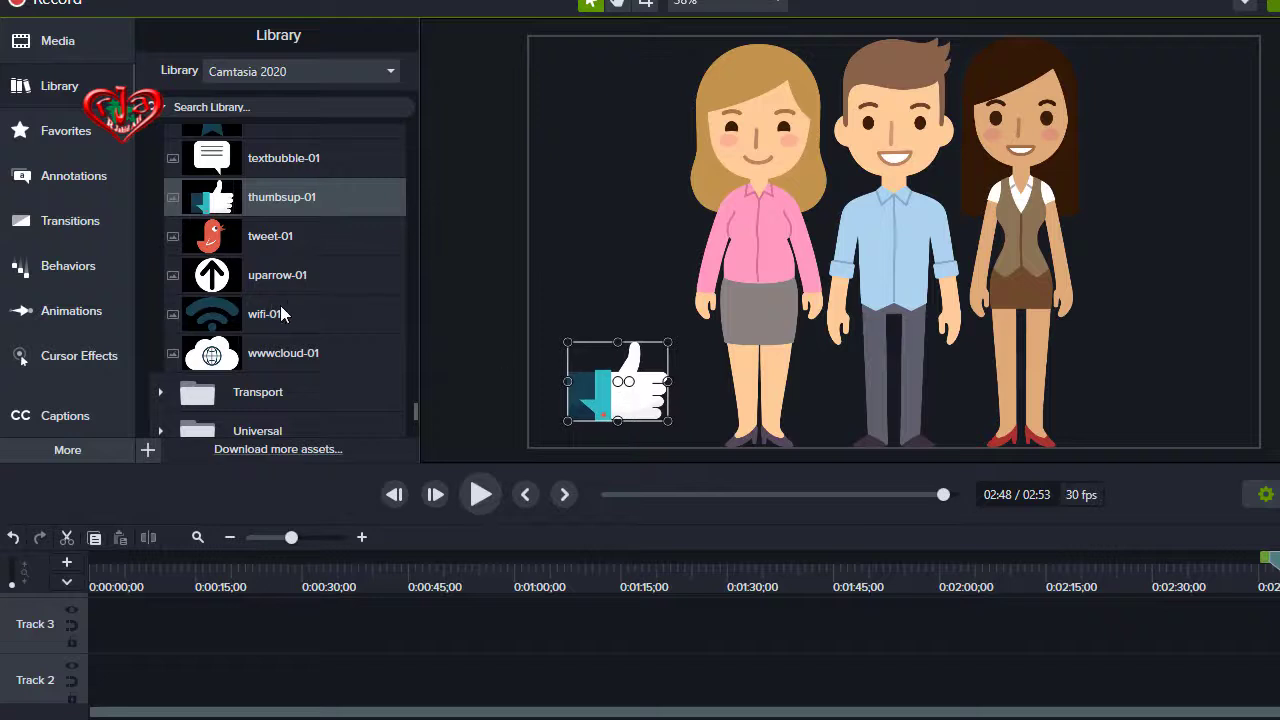
{"action": "scroll", "coordinate": [272, 320], "scroll_direction": "down", "scroll_amount": 2}
{"action": "scroll", "coordinate": [272, 320], "scroll_direction": "down", "scroll_amount": 2}
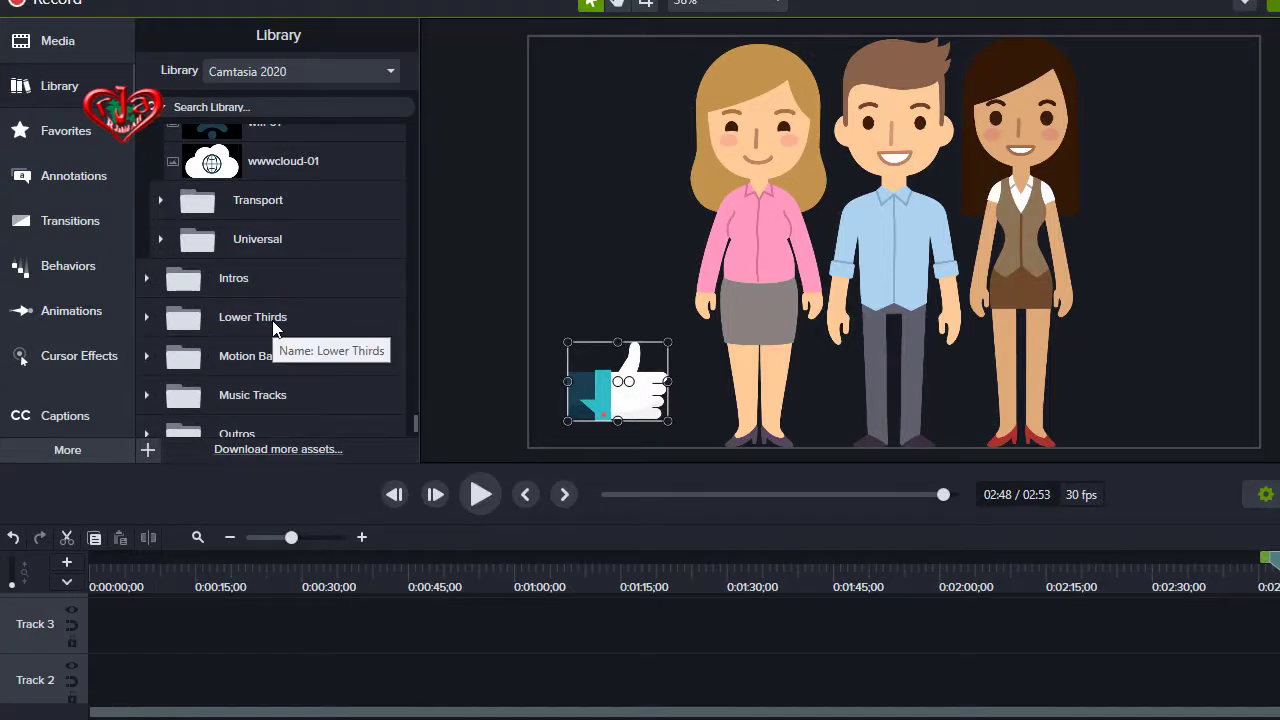
{"action": "scroll", "coordinate": [275, 330], "scroll_direction": "down", "scroll_amount": 1}
{"action": "scroll", "coordinate": [245, 300], "scroll_direction": "up", "scroll_amount": 2}
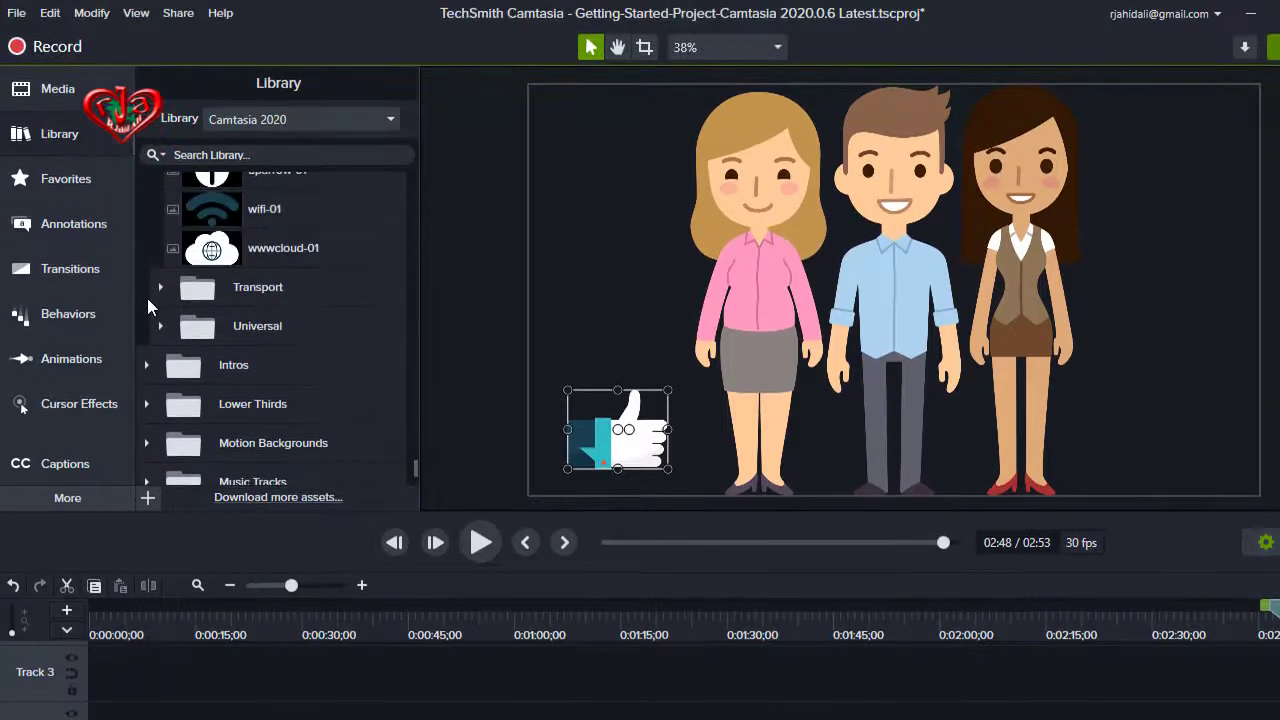
Expand the Transport asset folder and scroll further down the Library.
{"action": "left_click", "coordinate": [161, 288]}
{"action": "scroll", "coordinate": [288, 392], "scroll_direction": "down", "scroll_amount": 1}
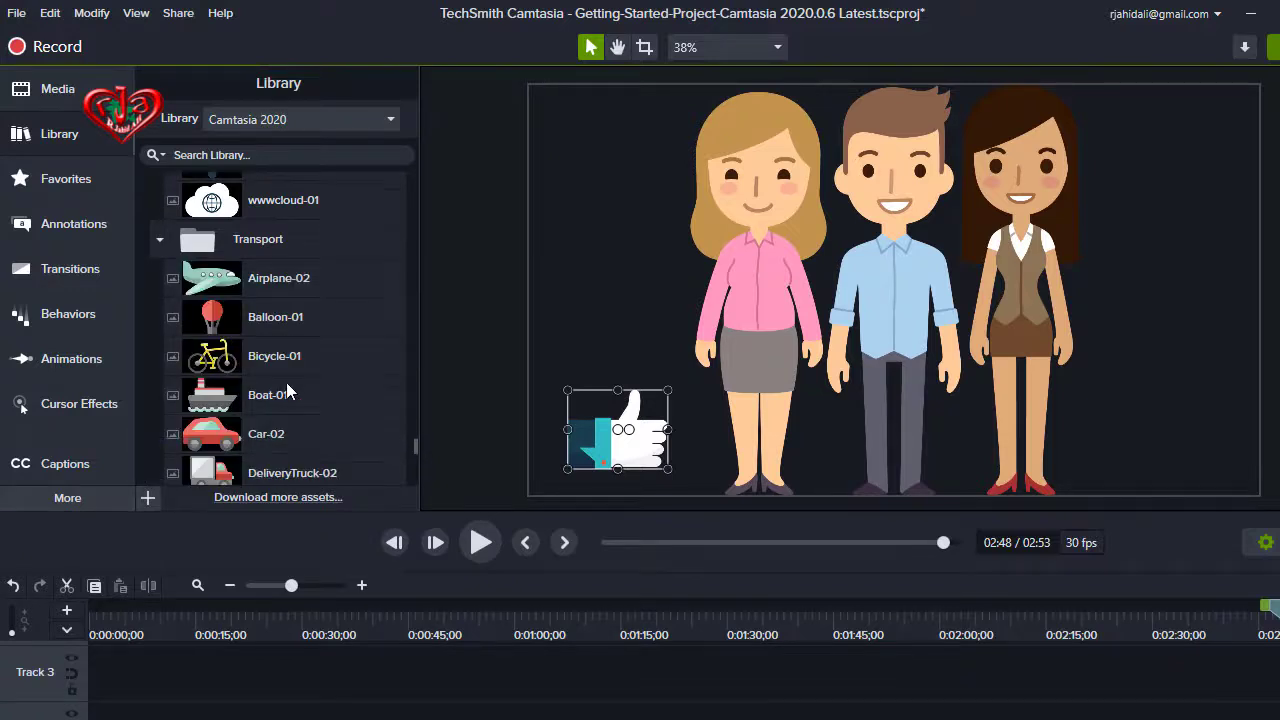
{"action": "scroll", "coordinate": [288, 390], "scroll_direction": "down", "scroll_amount": 2}
{"action": "scroll", "coordinate": [288, 390], "scroll_direction": "down", "scroll_amount": 3}
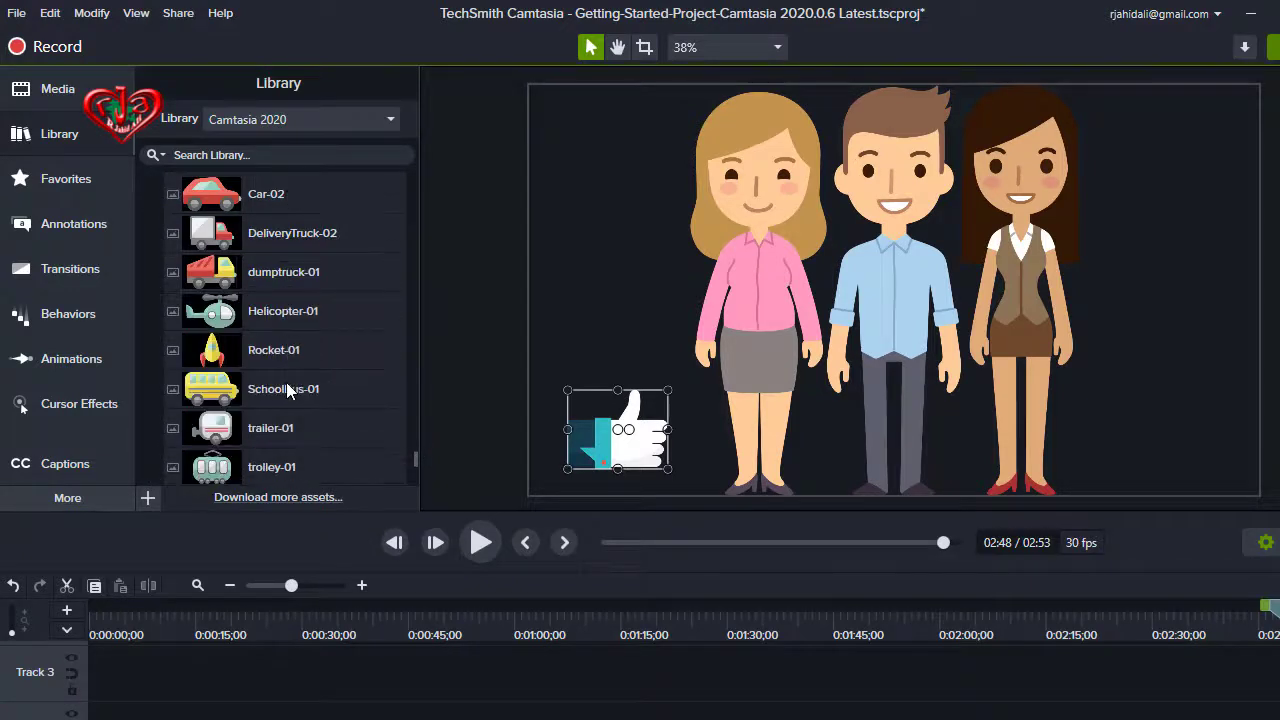
{"action": "scroll", "coordinate": [287, 387], "scroll_direction": "down", "scroll_amount": 1}
{"action": "scroll", "coordinate": [287, 386], "scroll_direction": "down", "scroll_amount": 1}
{"action": "scroll", "coordinate": [287, 384], "scroll_direction": "down", "scroll_amount": 1}
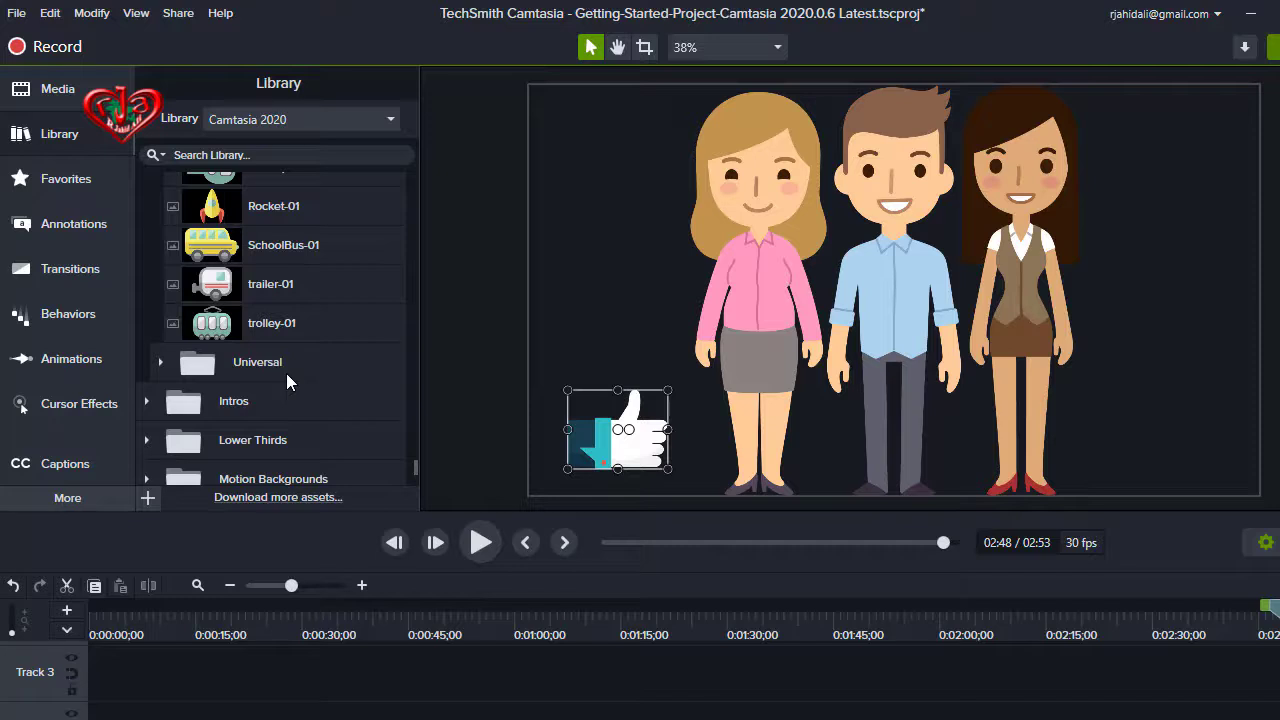
{"action": "scroll", "coordinate": [287, 382], "scroll_direction": "down", "scroll_amount": 2}
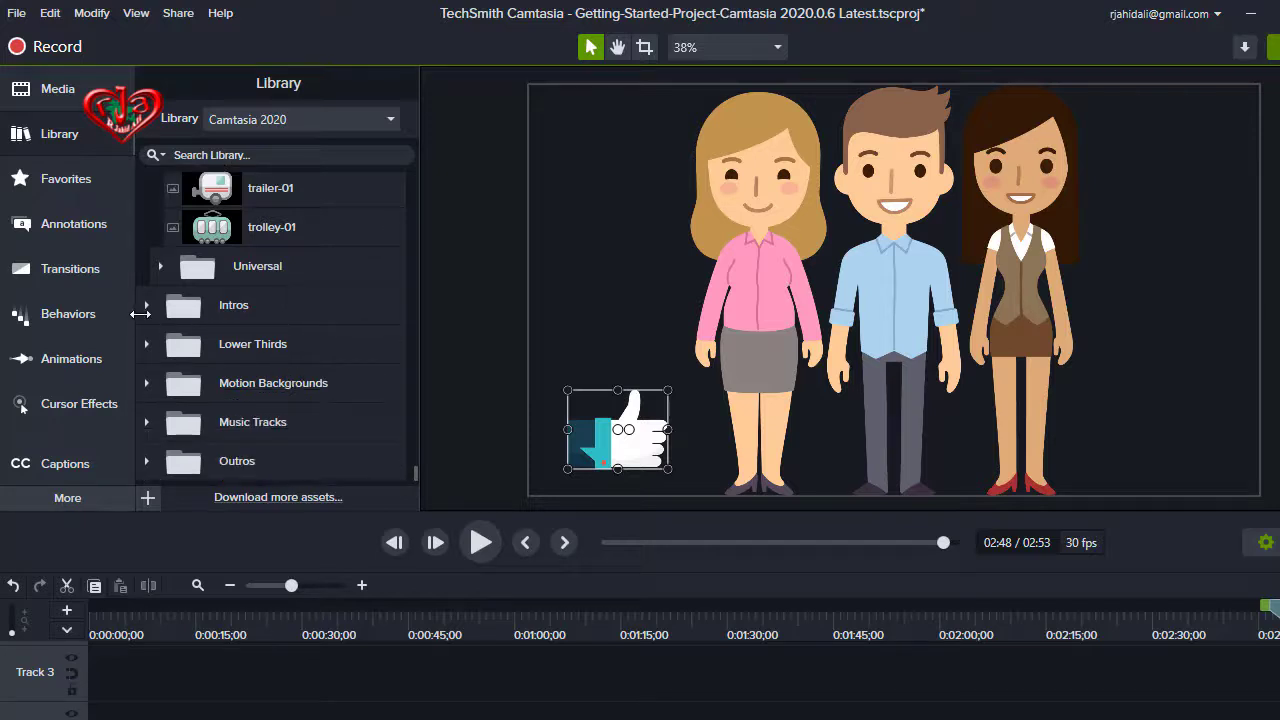
Expand the Intros folder and browse its title templates.
{"action": "left_click", "coordinate": [148, 305]}
{"action": "scroll", "coordinate": [183, 349], "scroll_direction": "down", "scroll_amount": 1}
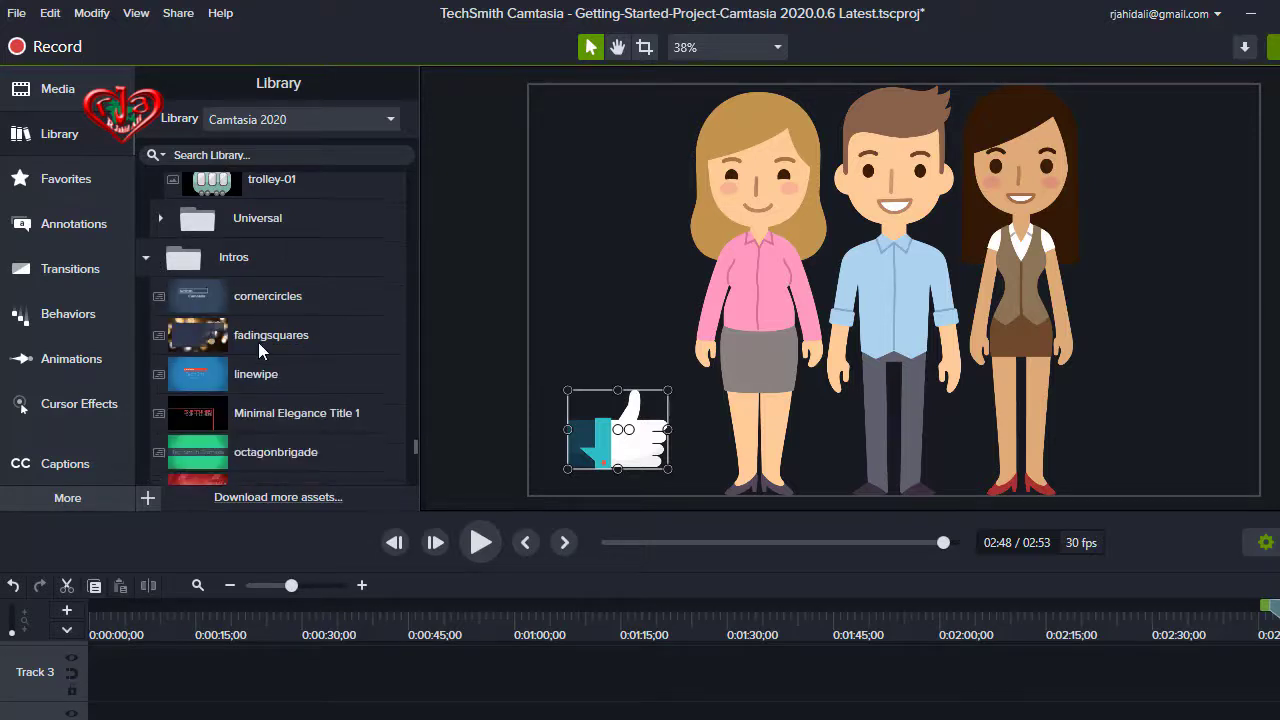
{"action": "scroll", "coordinate": [300, 358], "scroll_direction": "down", "scroll_amount": 2}
{"action": "scroll", "coordinate": [340, 360], "scroll_direction": "down", "scroll_amount": 2}
{"action": "scroll", "coordinate": [340, 360], "scroll_direction": "down", "scroll_amount": 2}
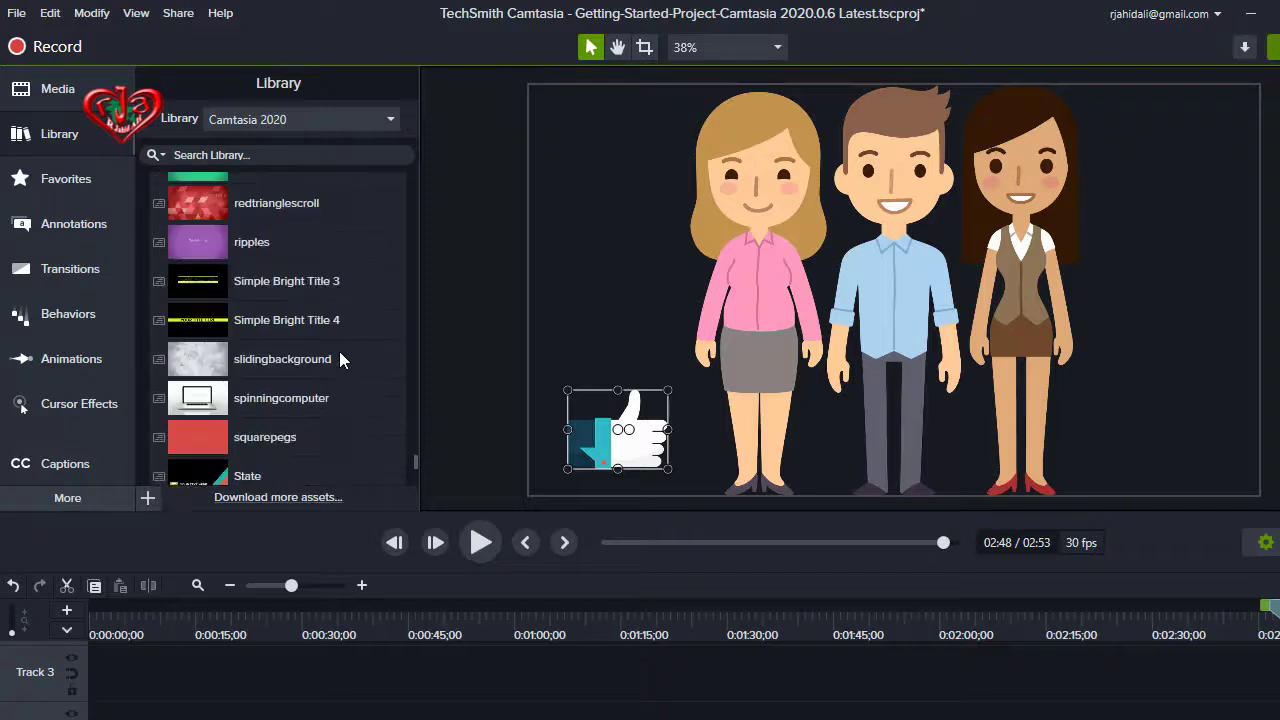
{"action": "scroll", "coordinate": [340, 360], "scroll_direction": "down", "scroll_amount": 1}
{"action": "scroll", "coordinate": [340, 360], "scroll_direction": "down", "scroll_amount": 1}
{"action": "scroll", "coordinate": [340, 360], "scroll_direction": "up", "scroll_amount": 2}
Add Simple Bright Title 3 at the playhead and place slidingbackground onto the canvas.
{"action": "right_click", "coordinate": [291, 291]}
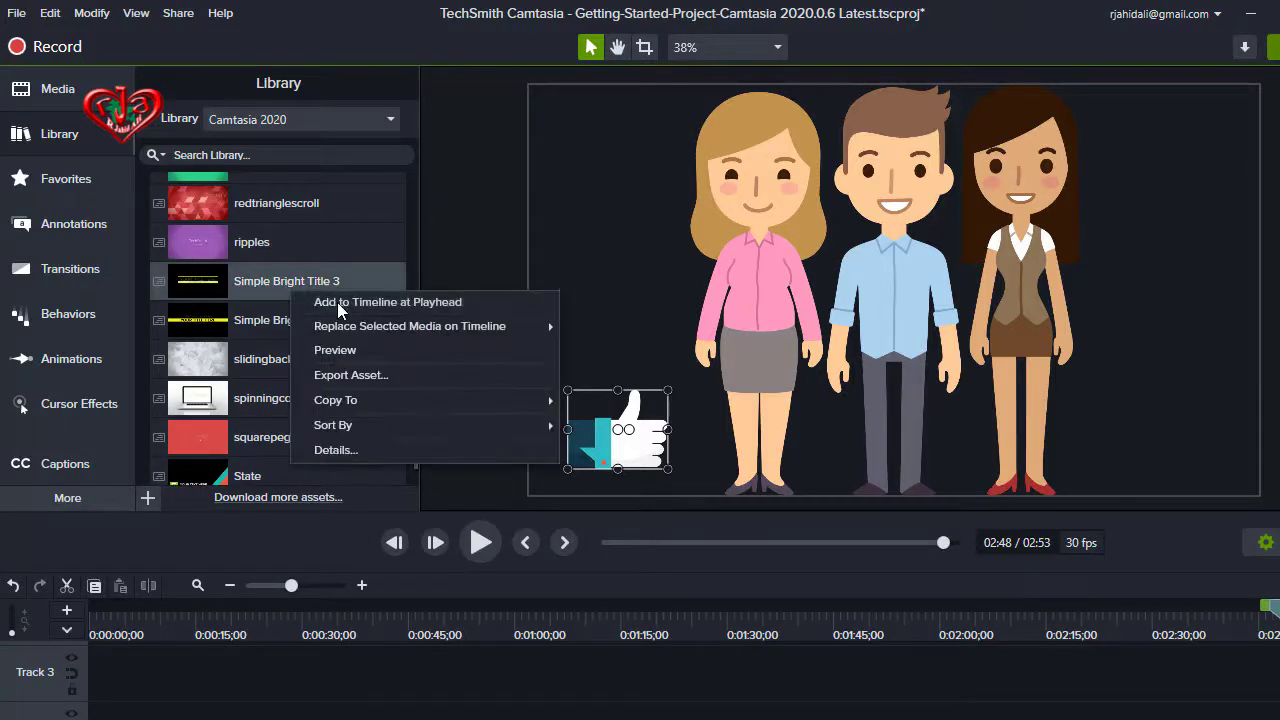
{"action": "left_click", "coordinate": [340, 304]}
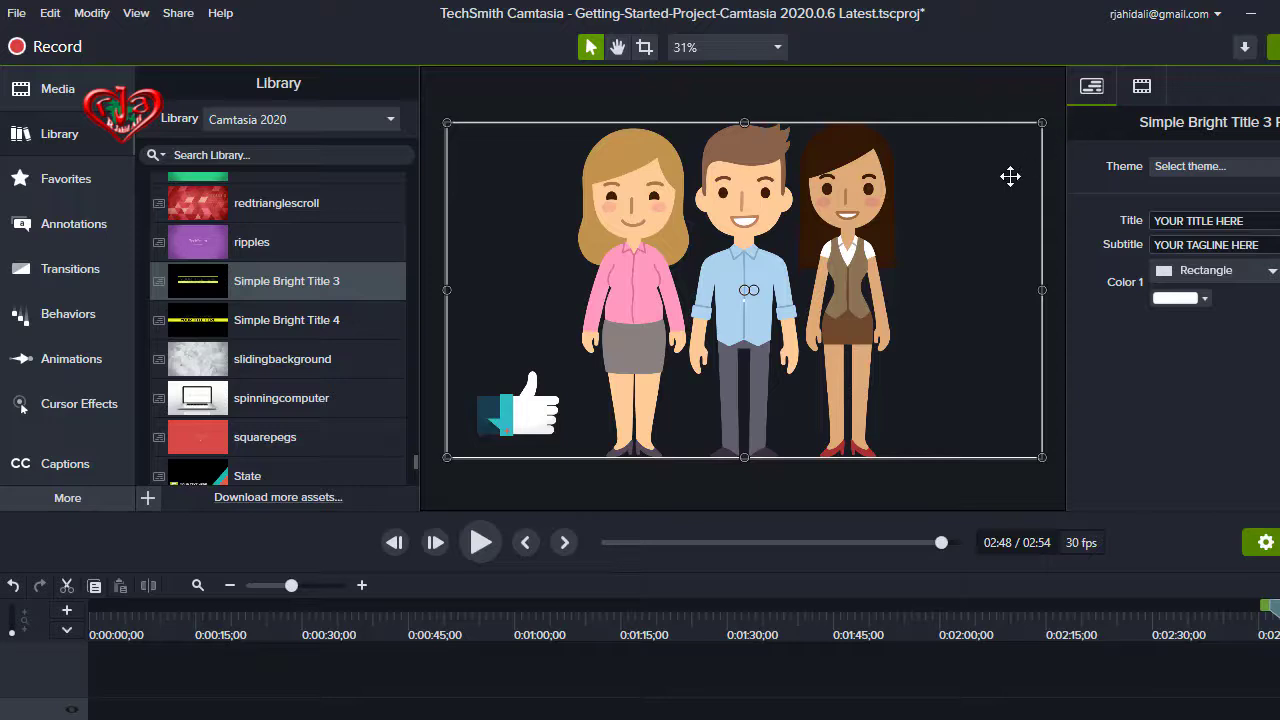
{"action": "left_click", "coordinate": [274, 354]}
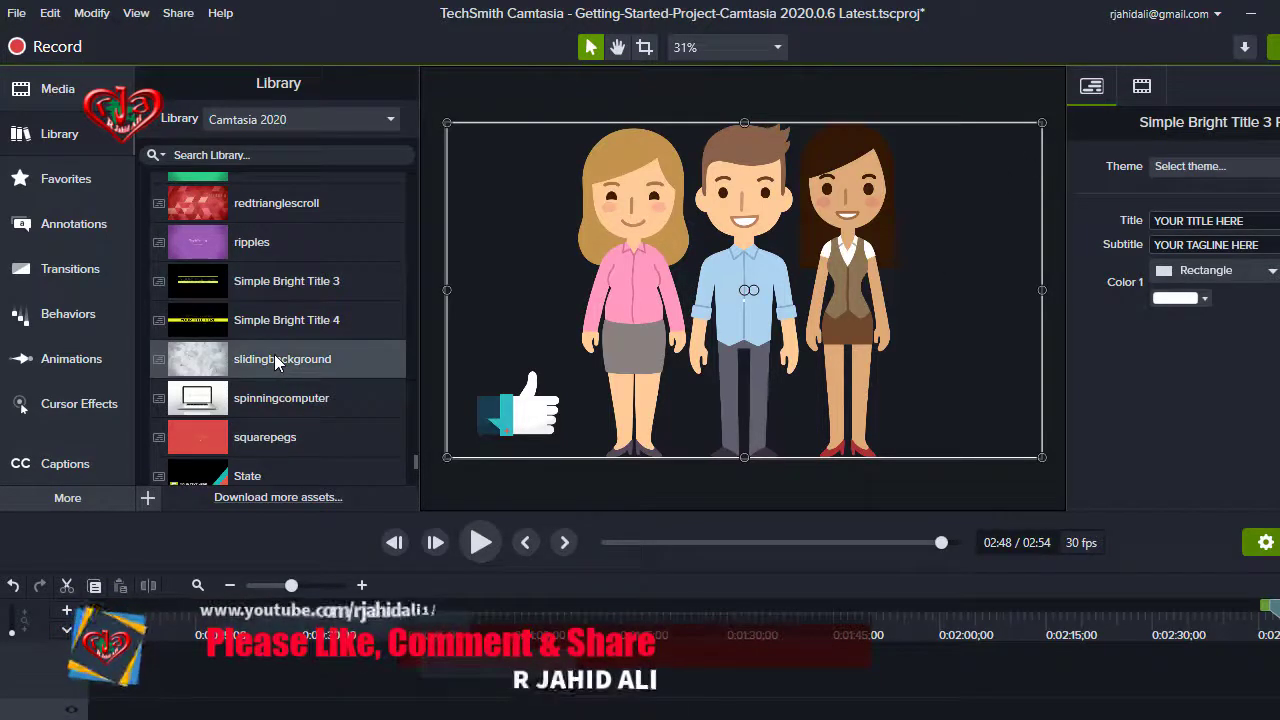
{"action": "left_click_drag", "start_coordinate": [275, 354], "coordinate": [655, 341]}
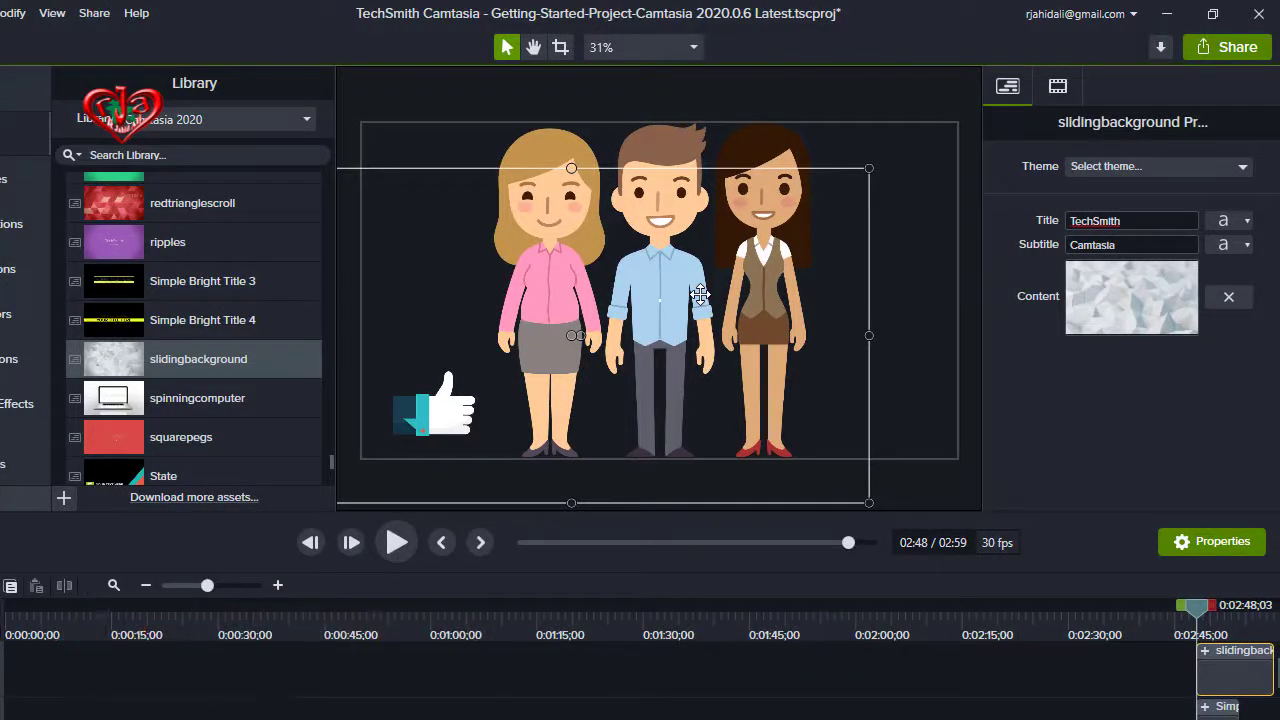
Delete the slidingbackground clip and the man character.
{"action": "key", "text": "Delete"}
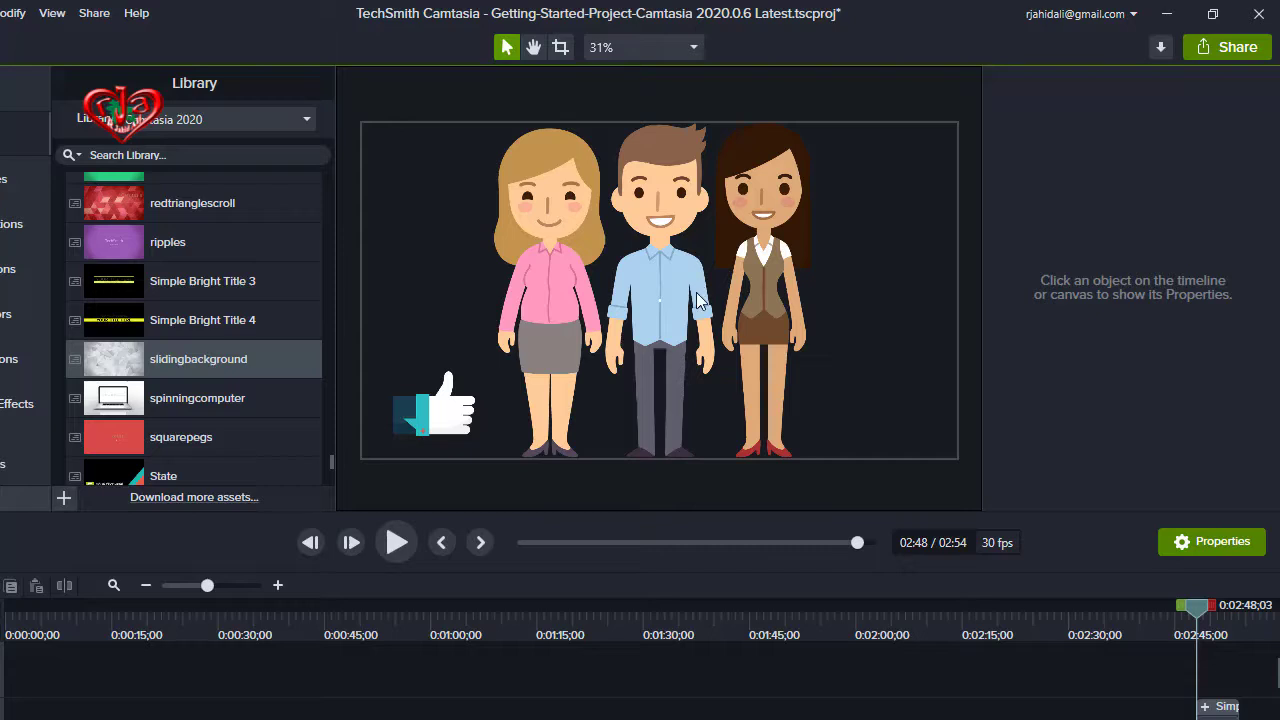
{"action": "left_click", "coordinate": [697, 293]}
{"action": "key", "text": "Delete"}
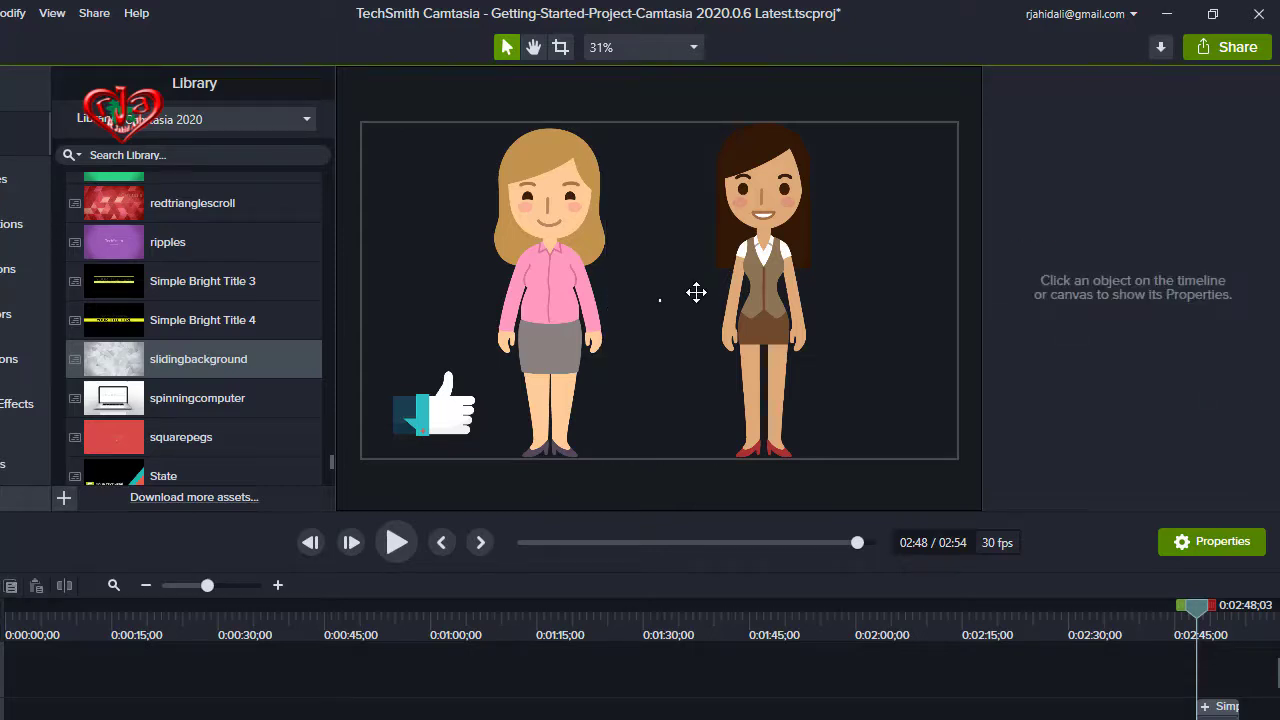
Select both women and the thumbs-up graphic together and delete them.
{"action": "left_click", "coordinate": [759, 287]}
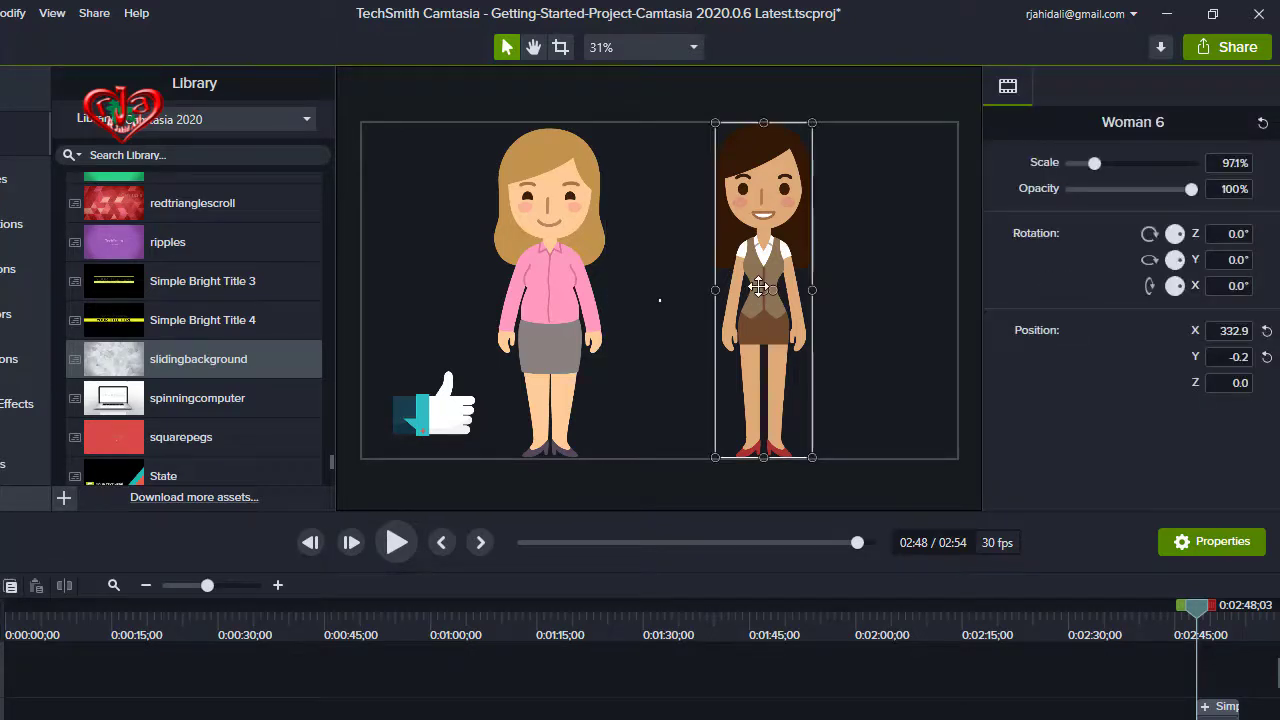
{"action": "left_click", "coordinate": [552, 290], "text": "ctrl"}
{"action": "left_click", "coordinate": [449, 384], "text": "ctrl"}
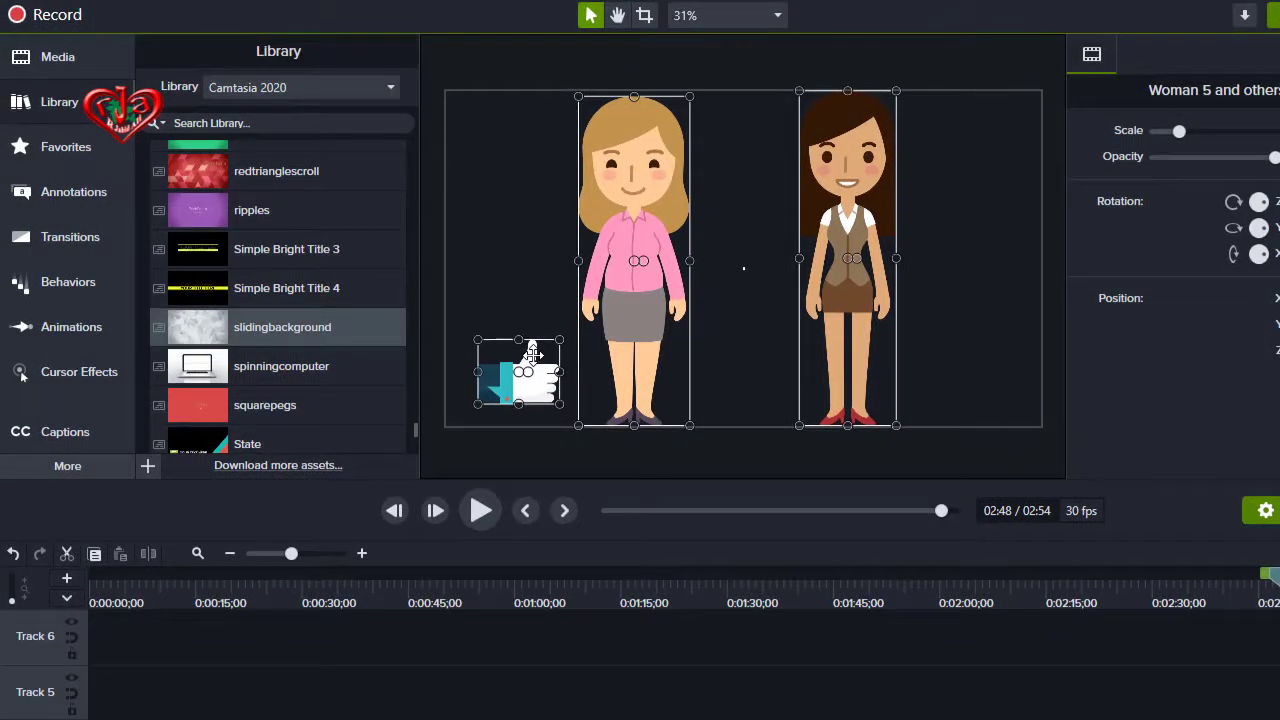
{"action": "key", "text": "Delete"}
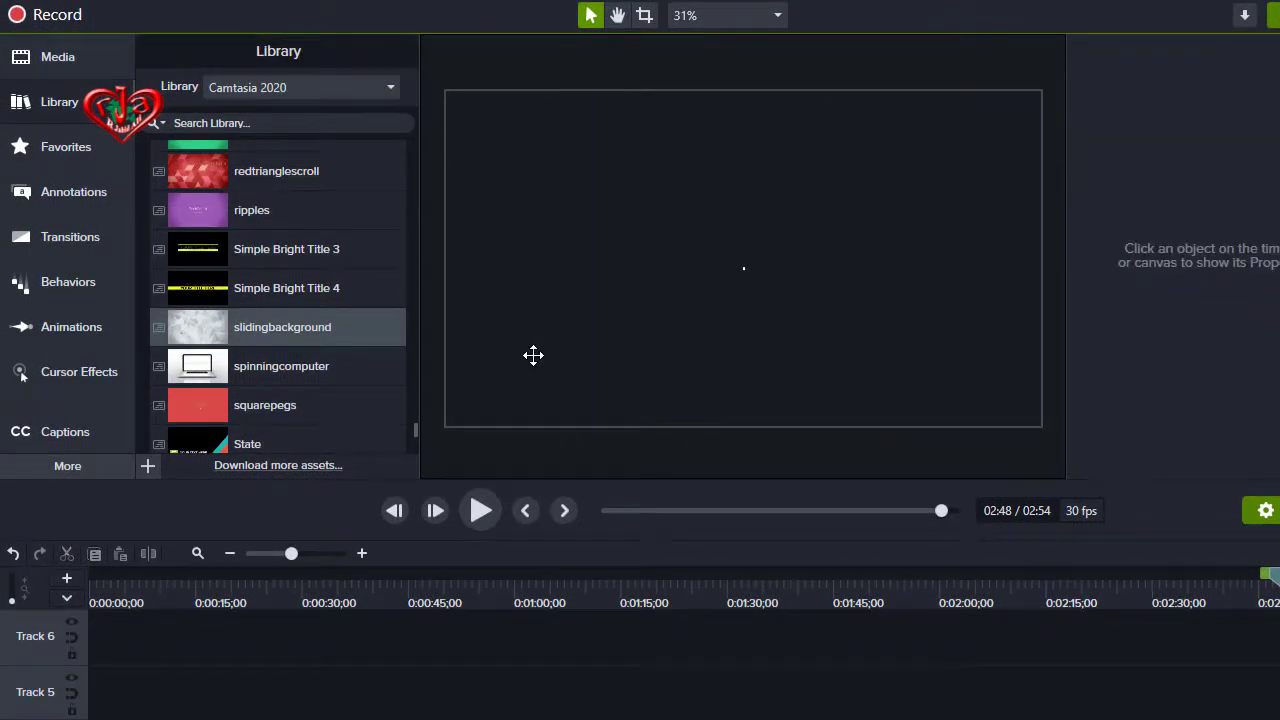
{"action": "scroll", "coordinate": [348, 396], "scroll_direction": "down", "scroll_amount": 1}
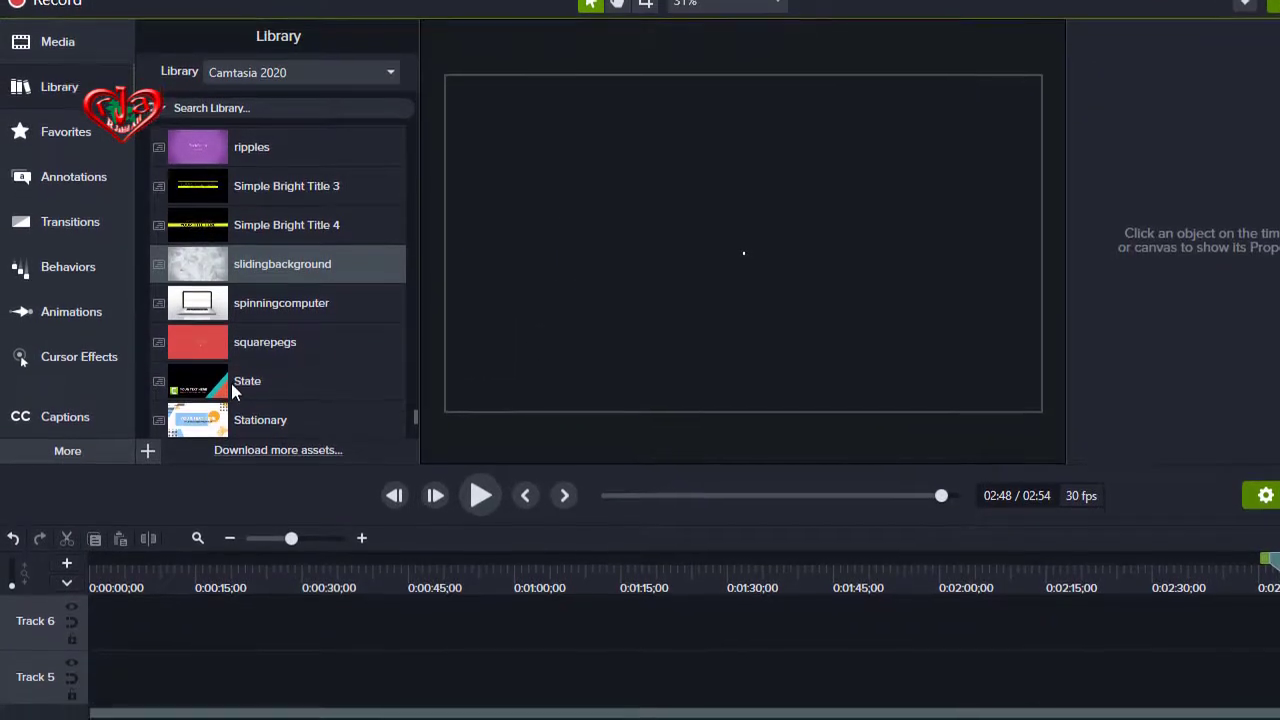
Preview the State intro template from the Library, then close the preview.
{"action": "right_click", "coordinate": [228, 383]}
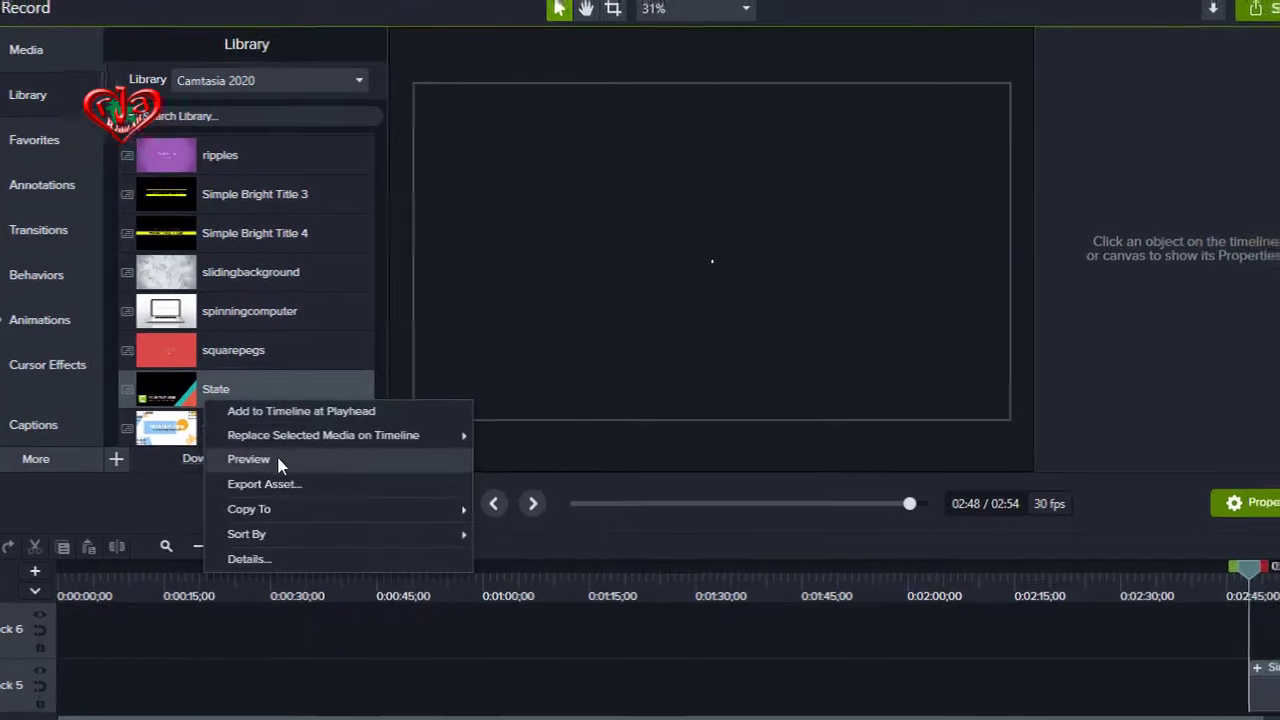
{"action": "left_click", "coordinate": [280, 450]}
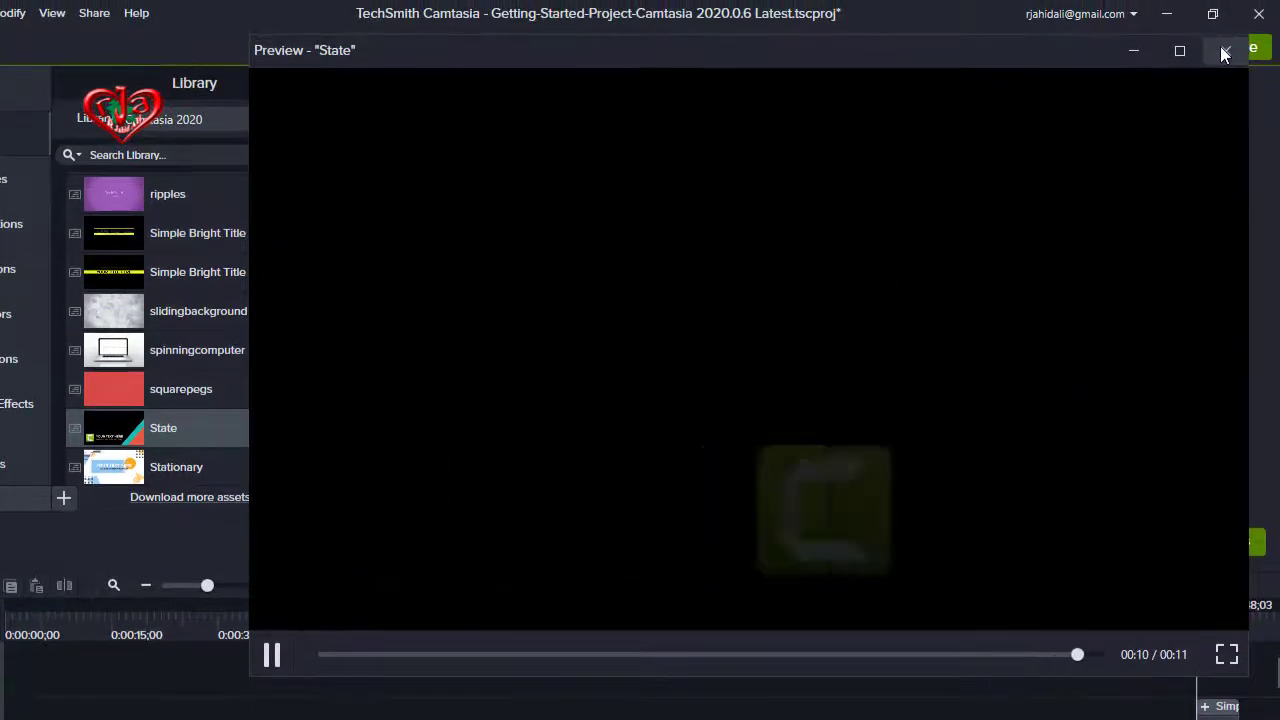
{"action": "left_click", "coordinate": [1224, 50]}
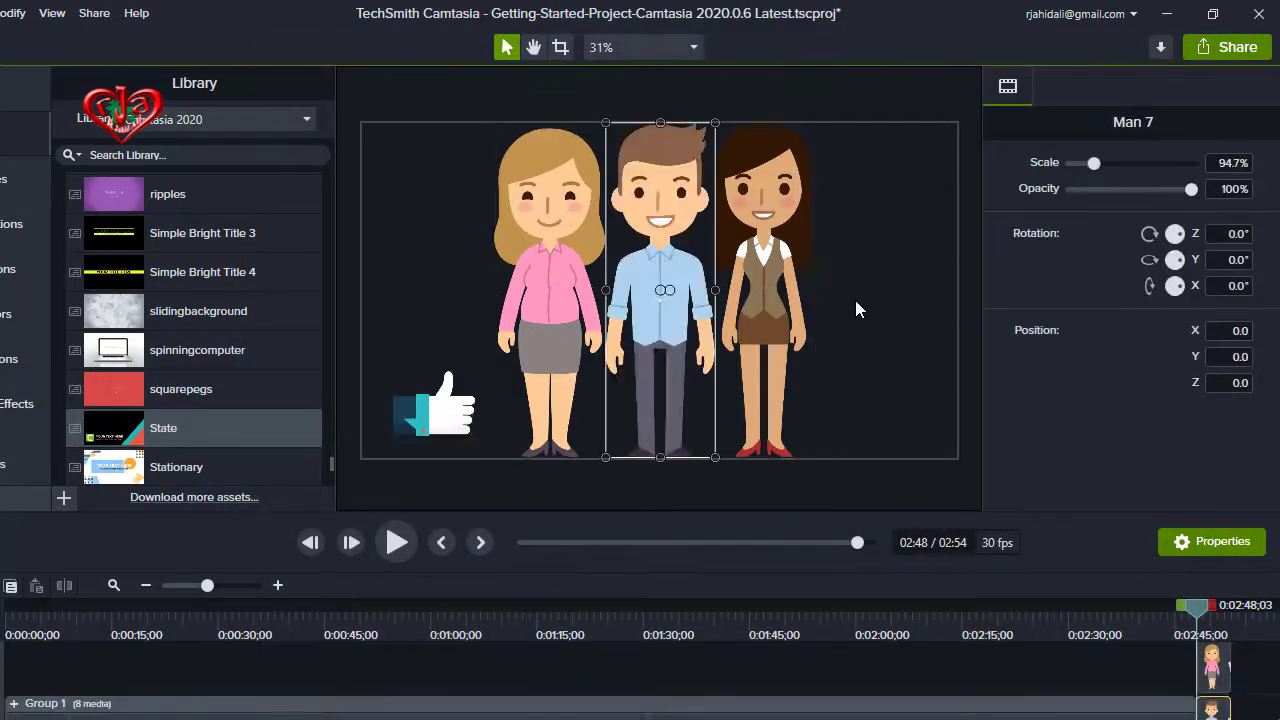
{"action": "scroll", "coordinate": [208, 385], "scroll_direction": "down", "scroll_amount": 4}
{"action": "scroll", "coordinate": [209, 395], "scroll_direction": "down", "scroll_amount": 1}
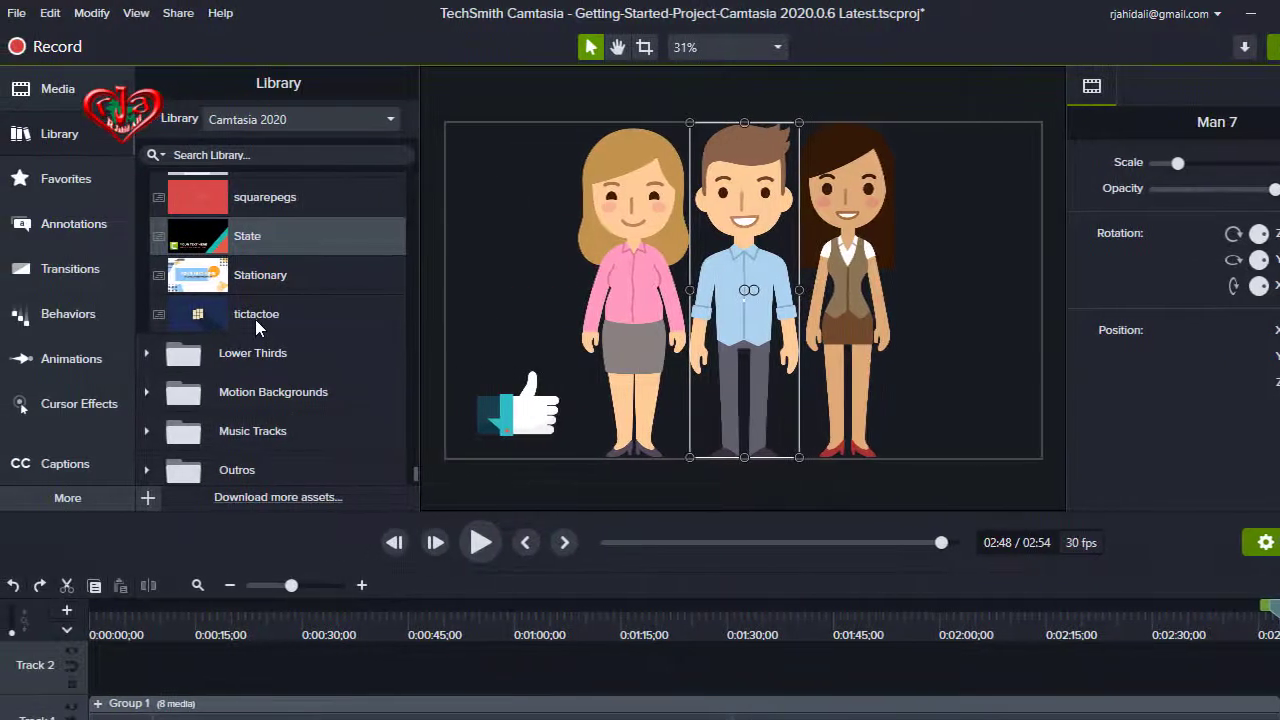
{"action": "right_click", "coordinate": [257, 318]}
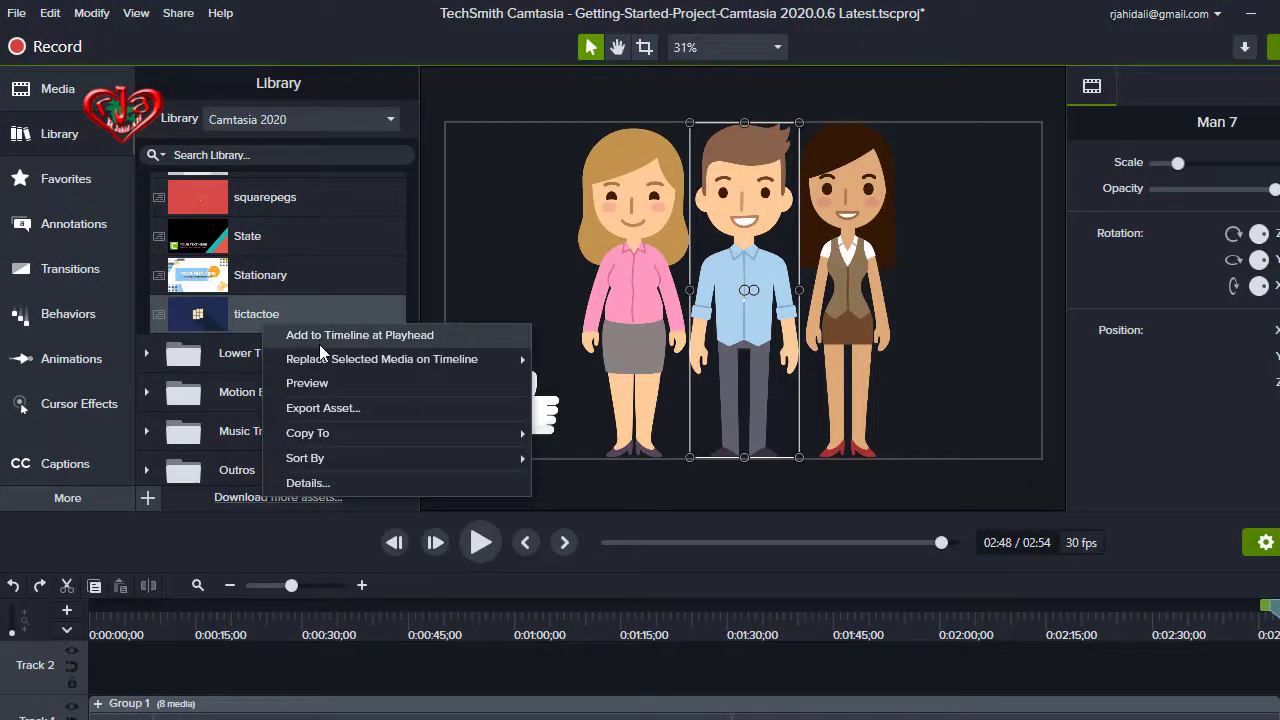
{"action": "left_click", "coordinate": [318, 385]}
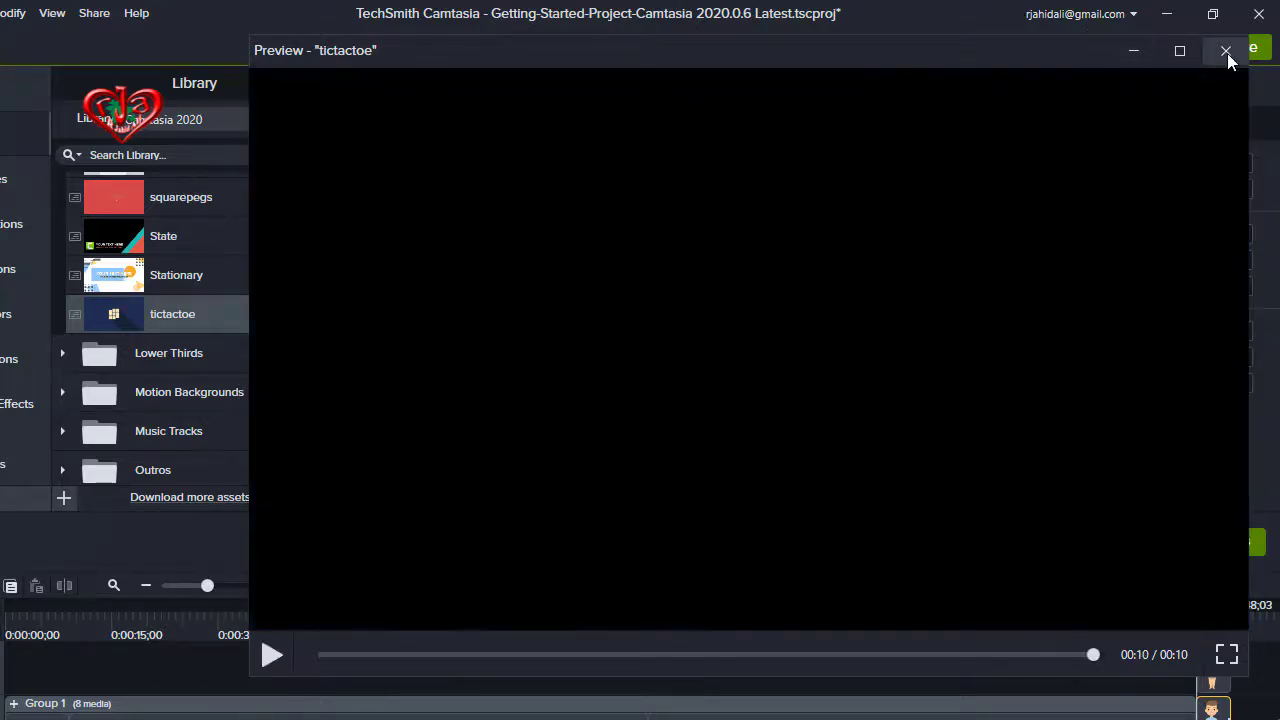
{"action": "left_click", "coordinate": [1226, 51]}
{"action": "scroll", "coordinate": [266, 377], "scroll_direction": "up", "scroll_amount": 3}
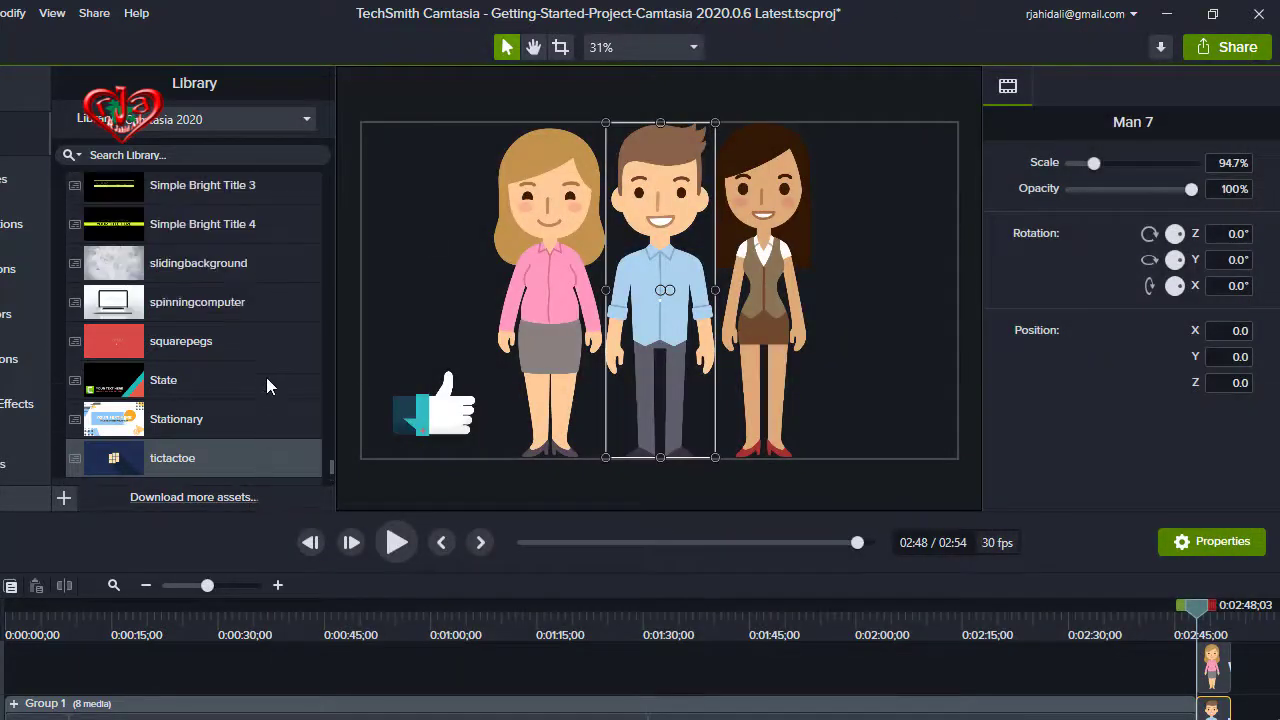
{"action": "scroll", "coordinate": [261, 364], "scroll_direction": "up", "scroll_amount": 1}
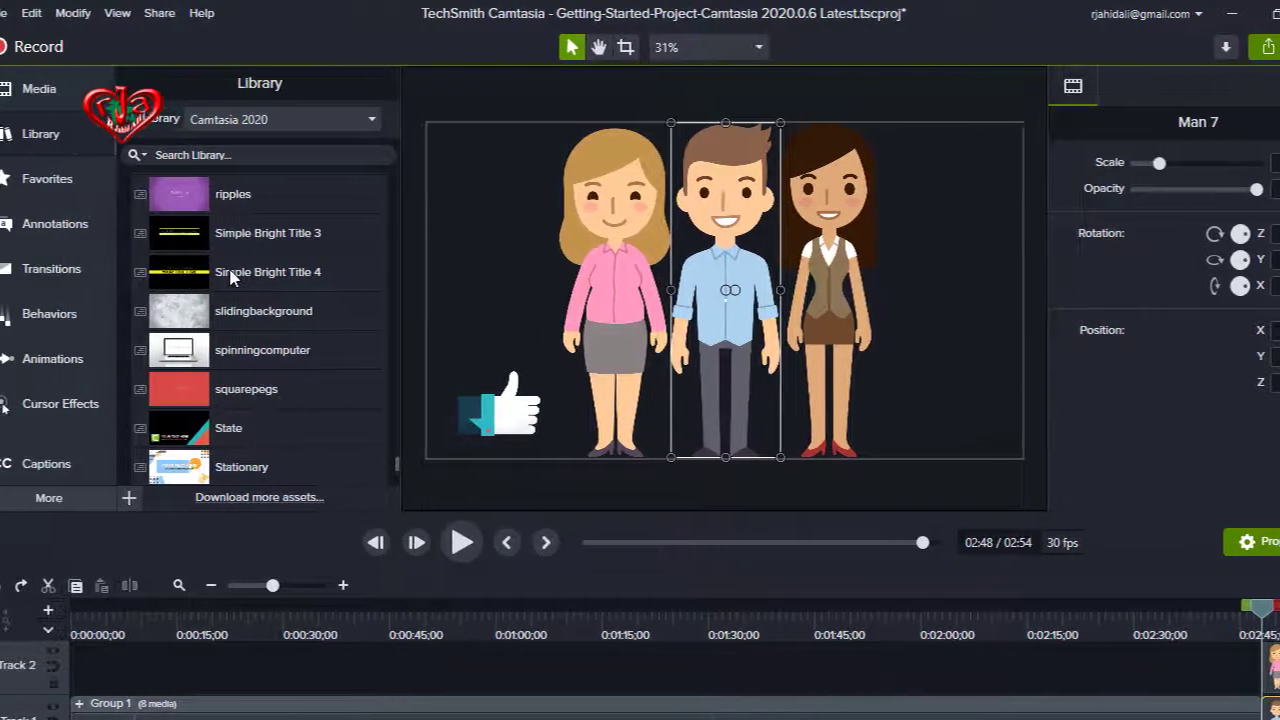
{"action": "right_click", "coordinate": [254, 281]}
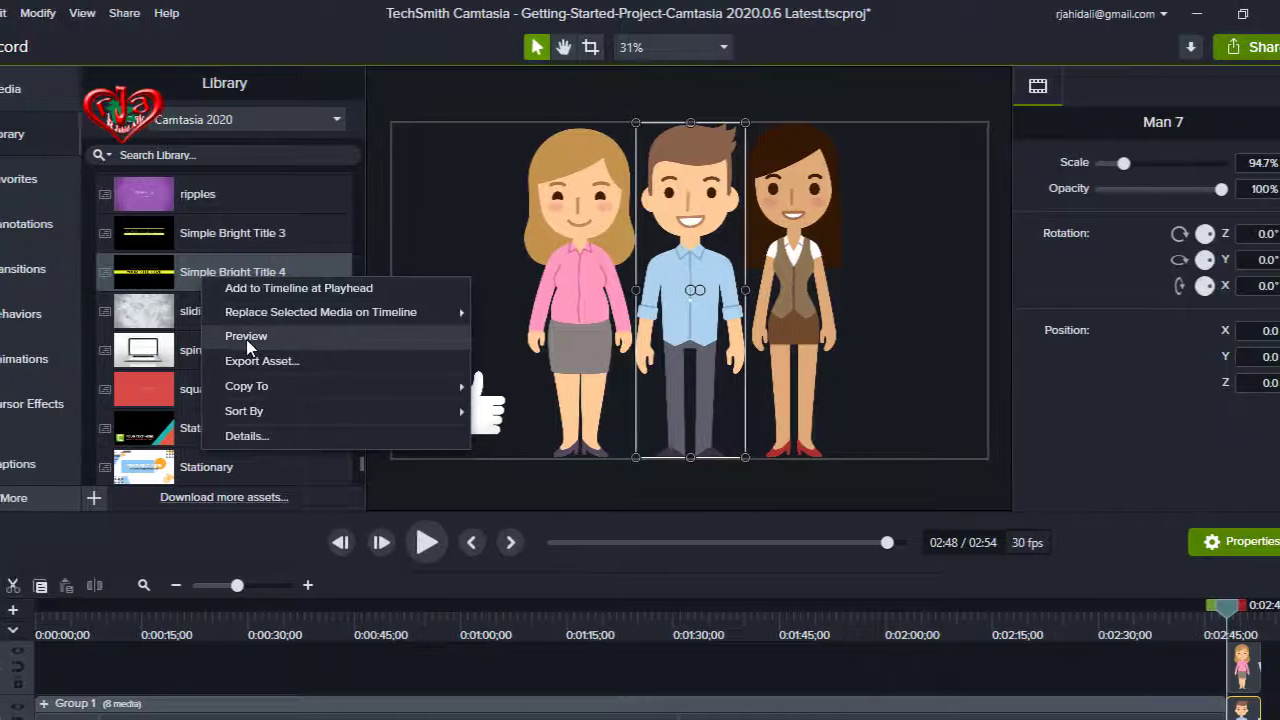
{"action": "left_click", "coordinate": [247, 337]}
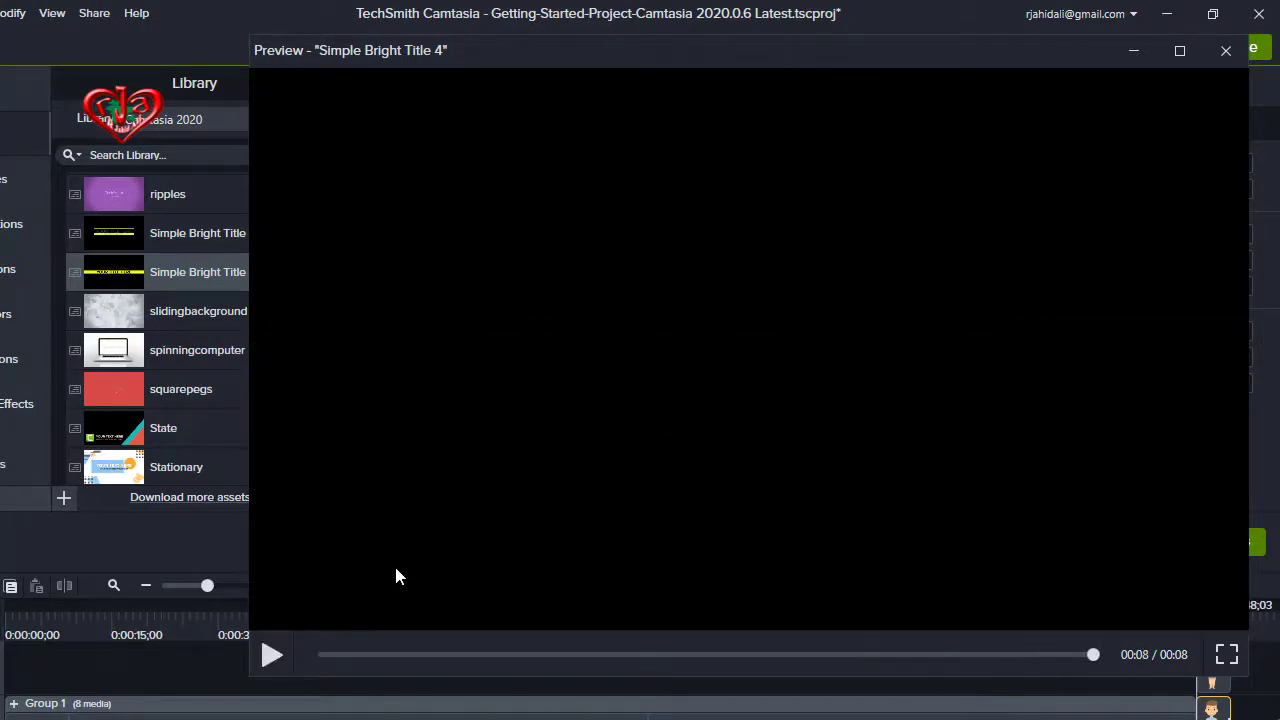
{"action": "left_click", "coordinate": [1226, 51]}
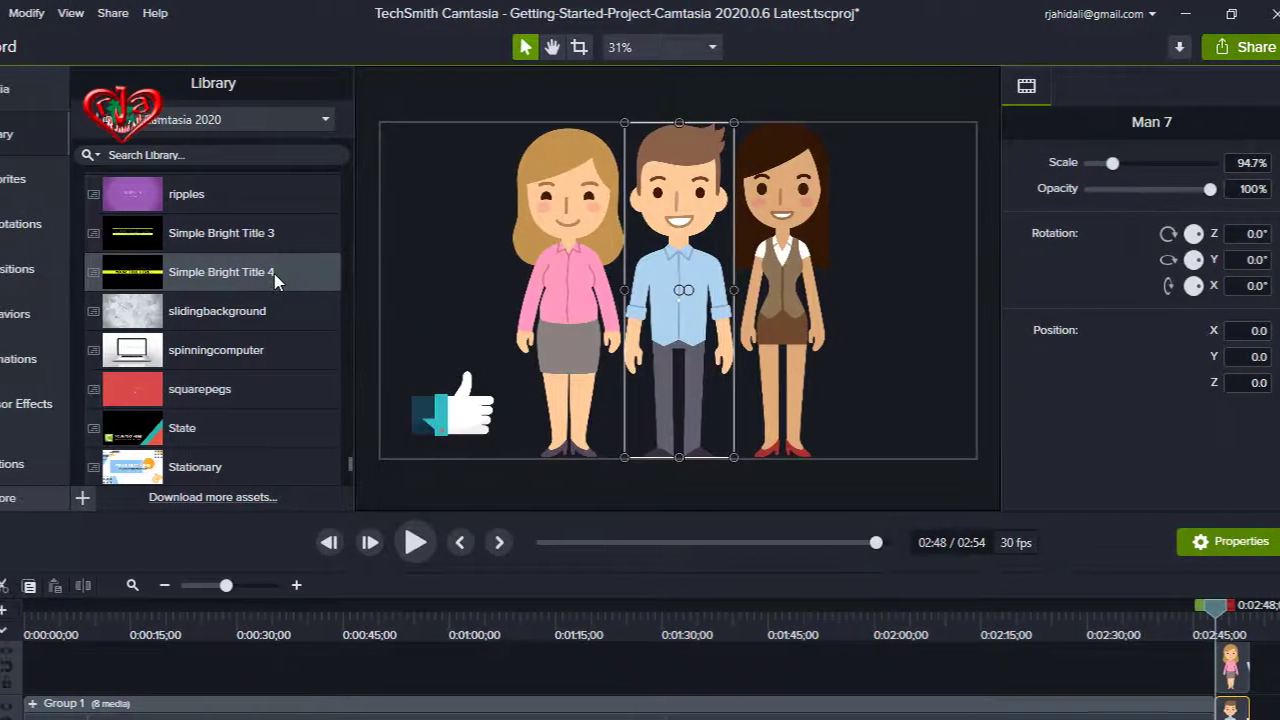
Add Simple Bright Title 4 at the playhead and delete the characters and thumbs-up graphic.
{"action": "right_click", "coordinate": [276, 290]}
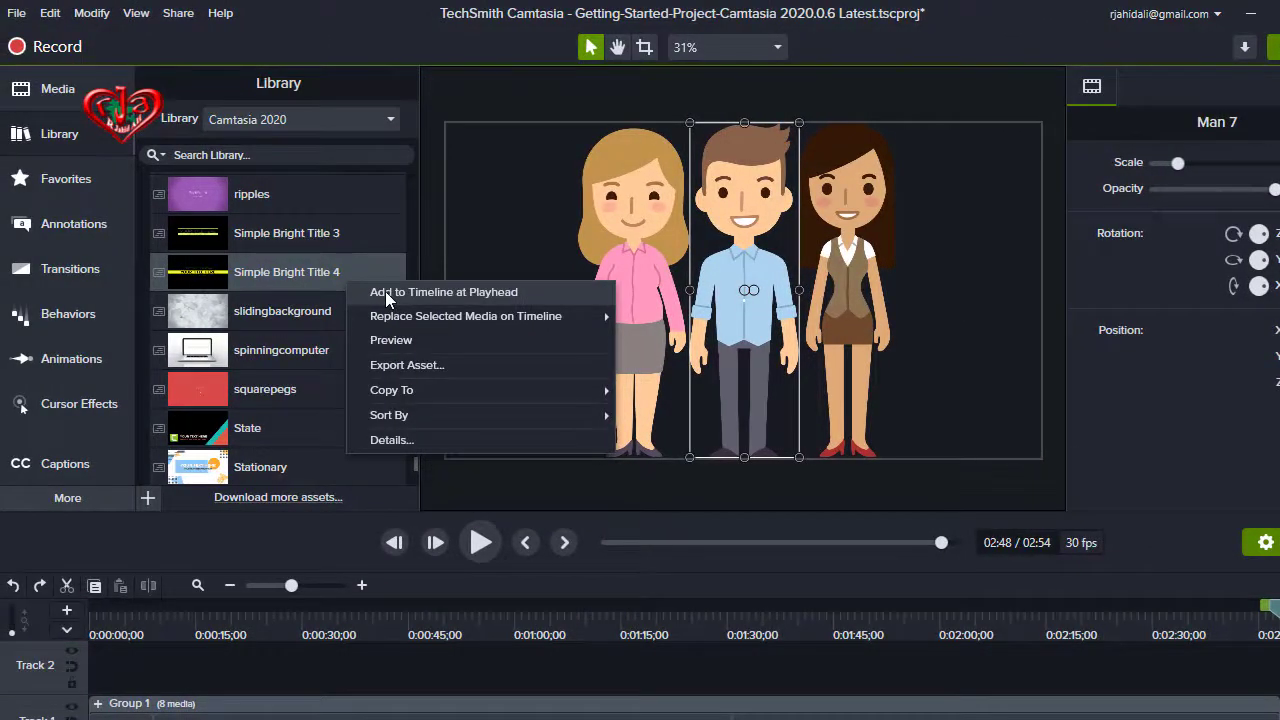
{"action": "left_click", "coordinate": [385, 291]}
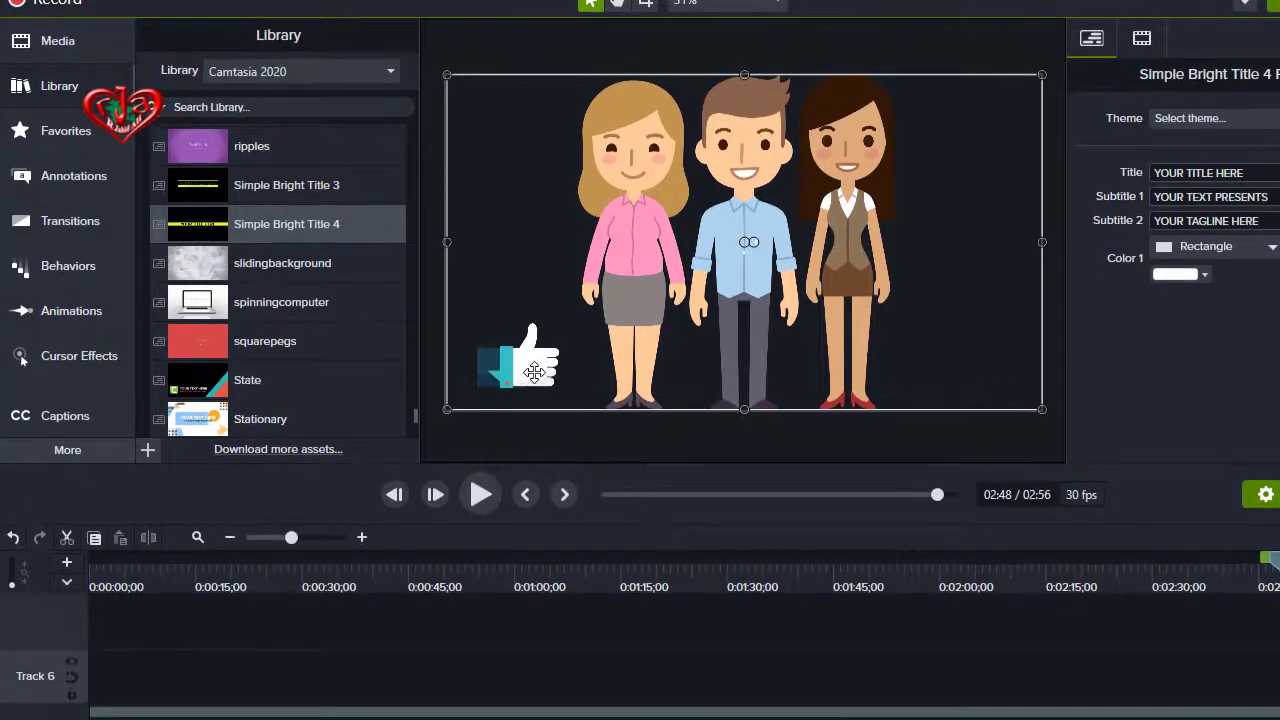
{"action": "left_click", "coordinate": [535, 372]}
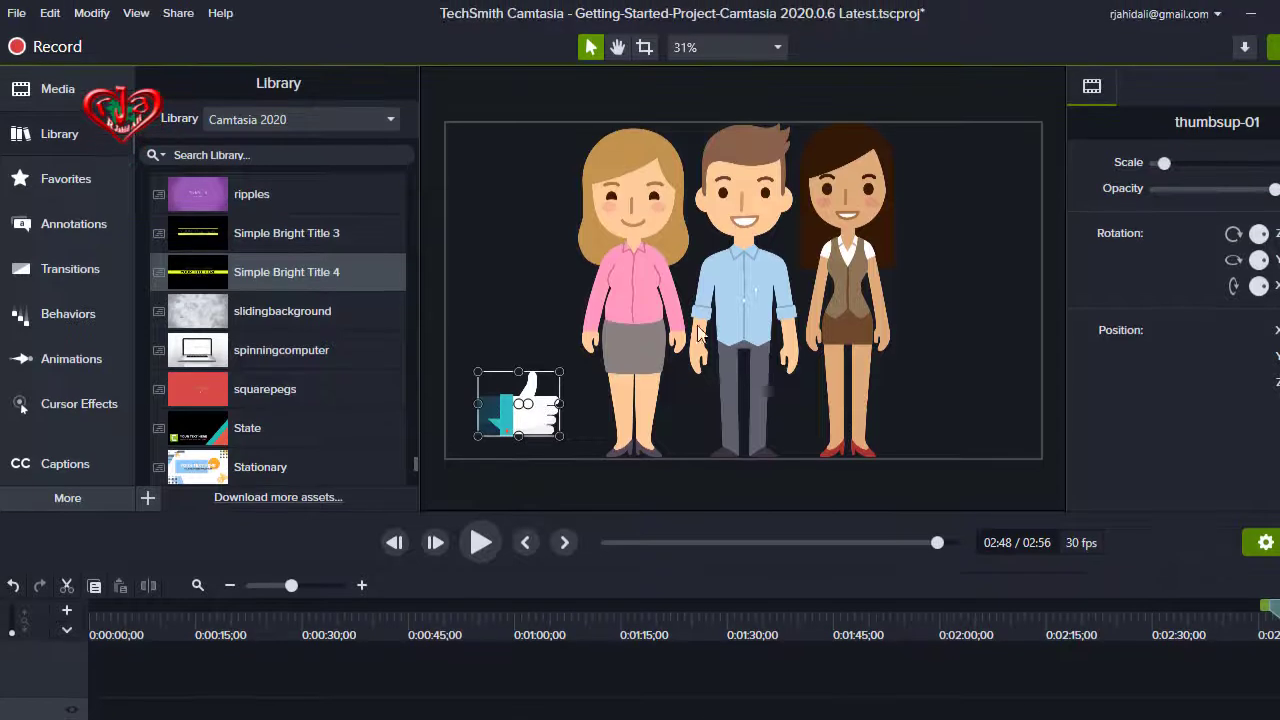
{"action": "left_click", "coordinate": [655, 318]}
{"action": "left_click", "coordinate": [655, 318]}
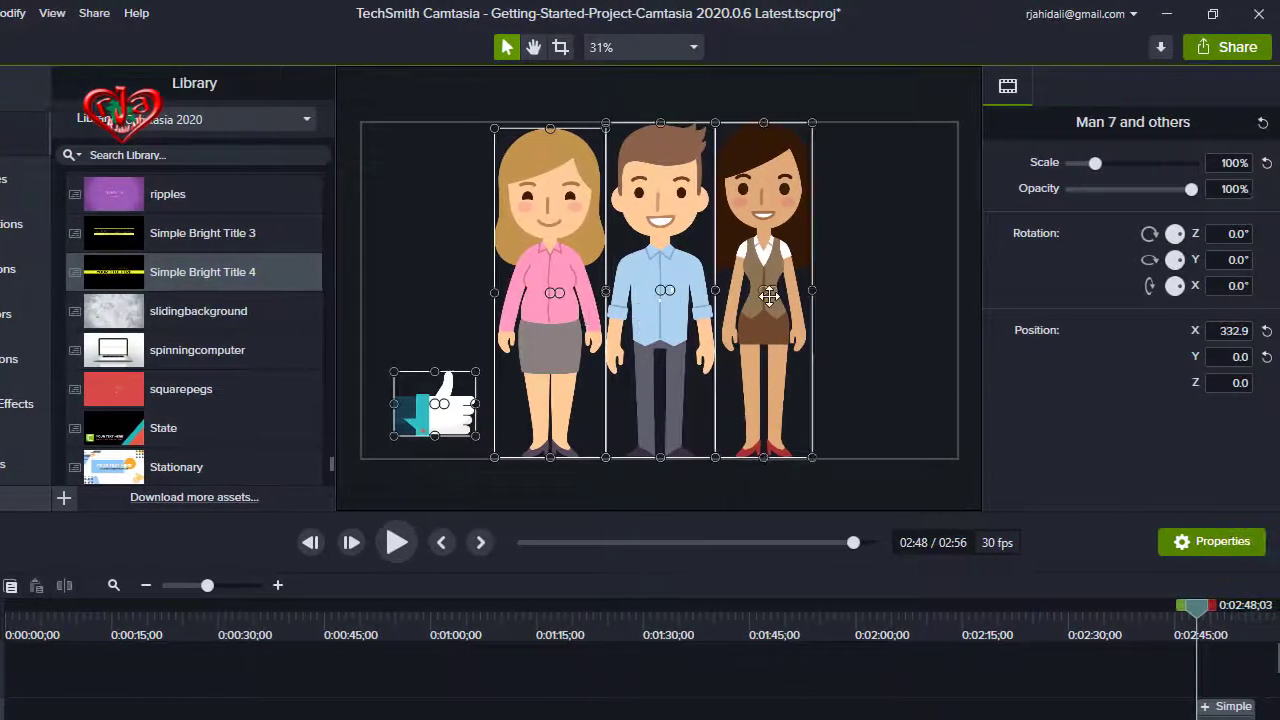
{"action": "key", "text": "Delete"}
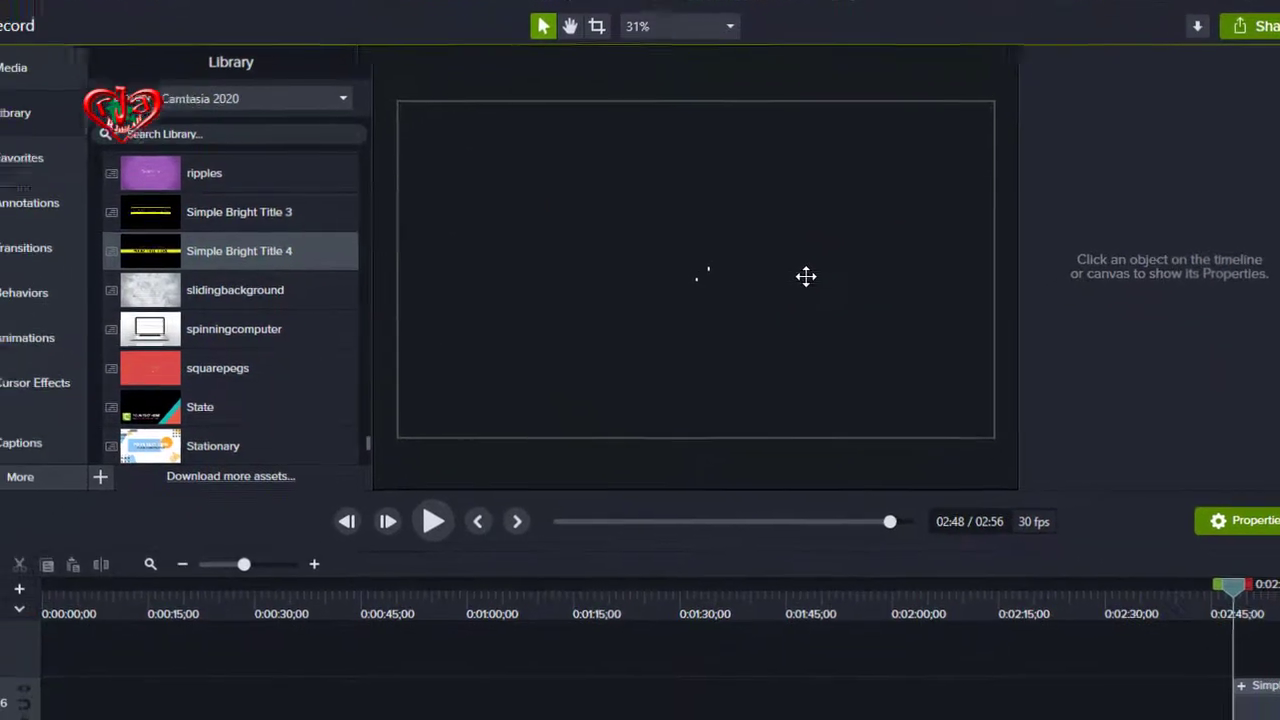
Play the Simple Bright Title 4 animation, then select its clip on the timeline.
{"action": "left_click", "coordinate": [481, 494]}
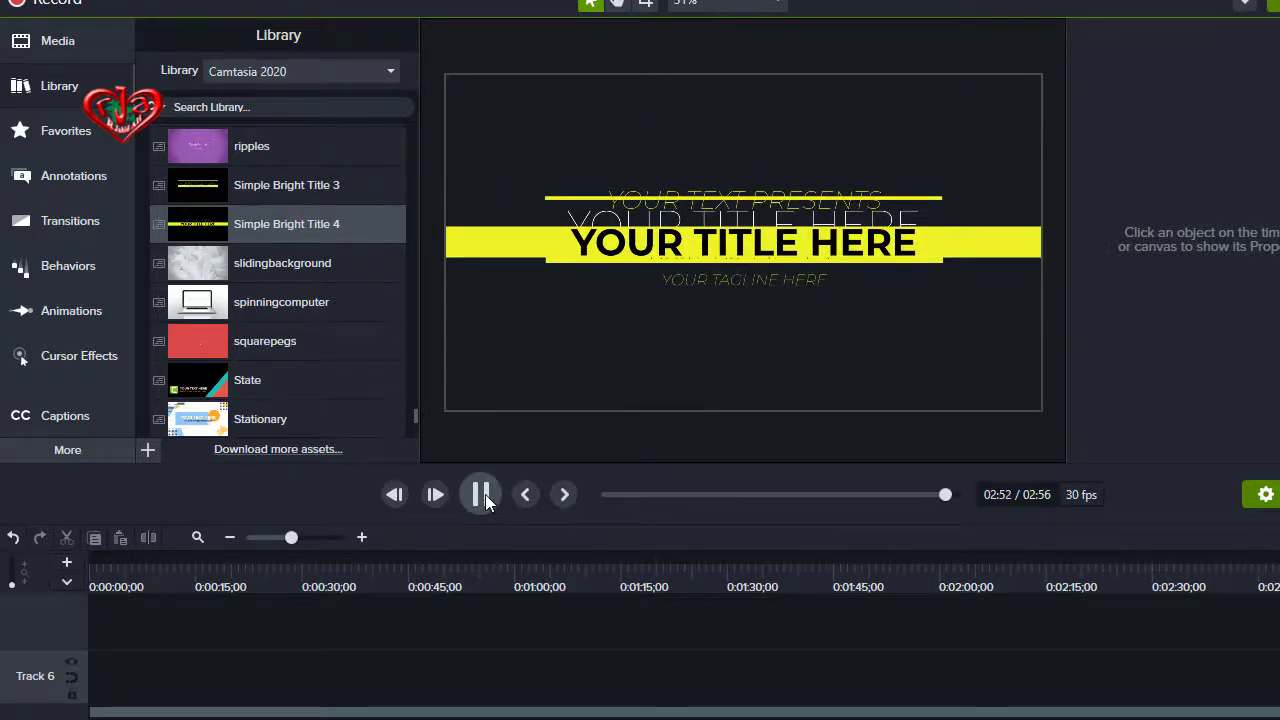
{"action": "left_click", "coordinate": [485, 494]}
{"action": "scroll", "coordinate": [440, 625], "scroll_direction": "down", "scroll_amount": 1}
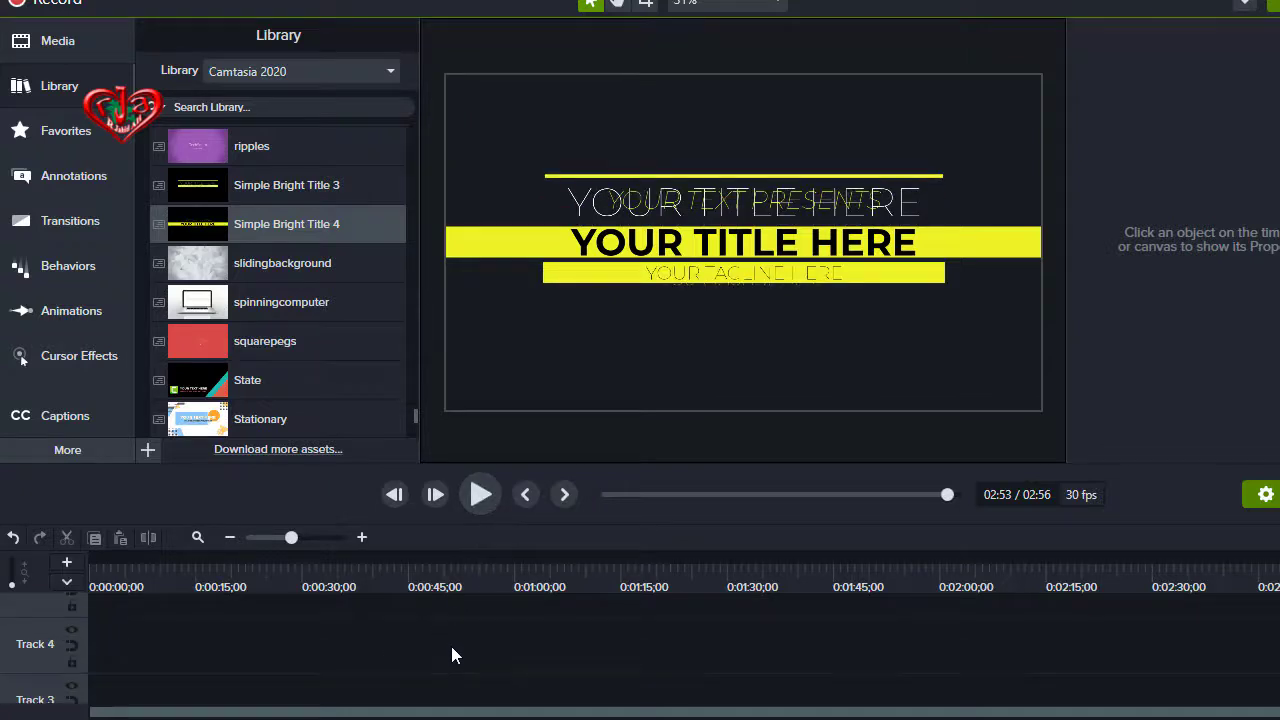
{"action": "scroll", "coordinate": [1150, 680], "scroll_direction": "down", "scroll_amount": 1}
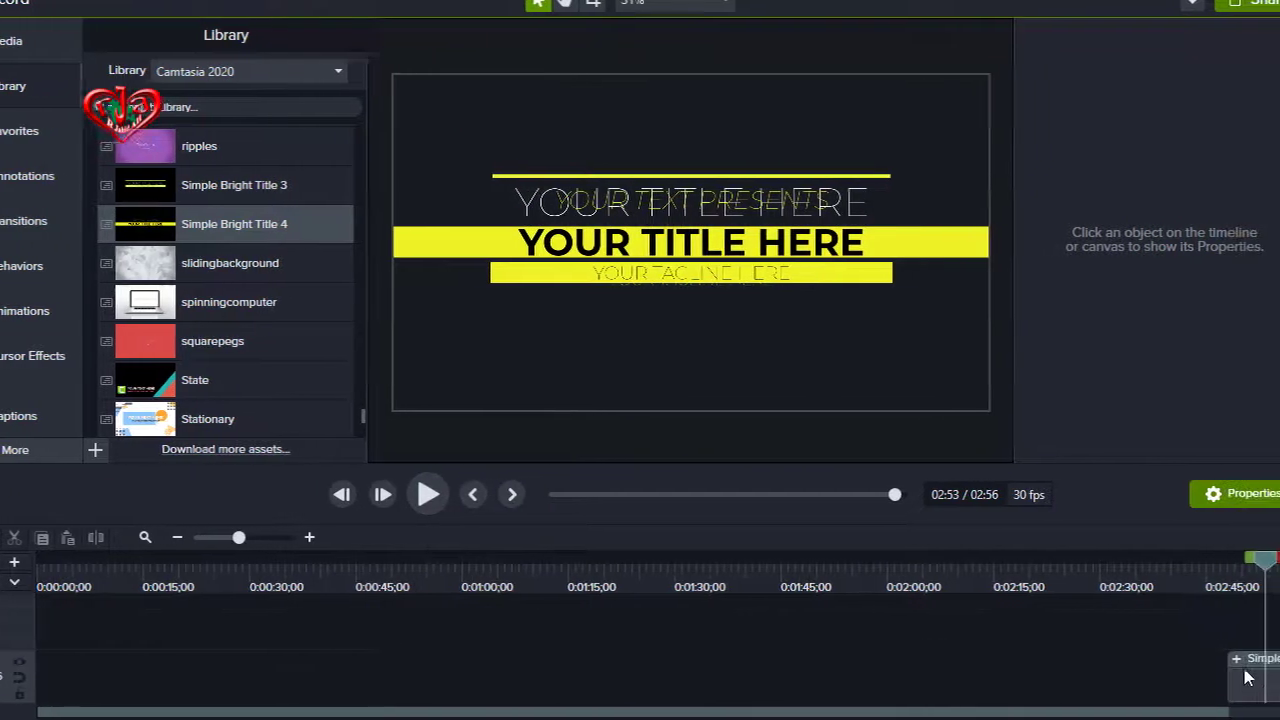
{"action": "left_click", "coordinate": [1220, 686]}
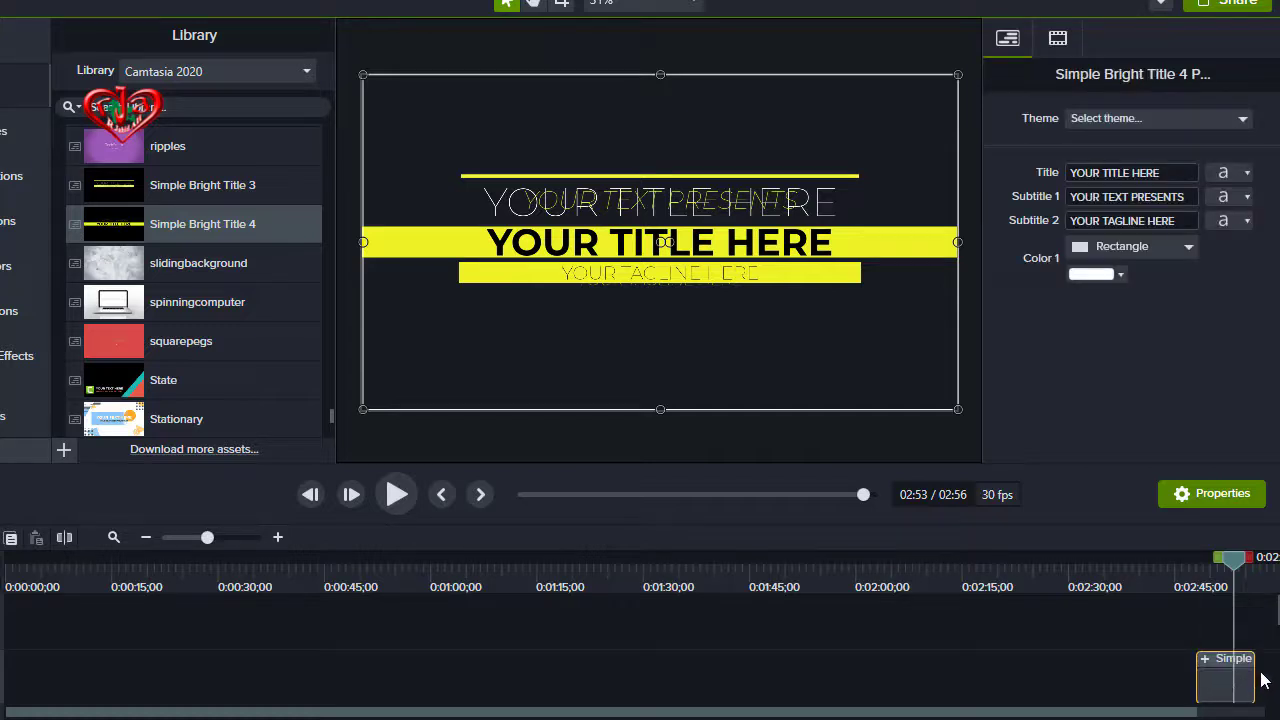
Delete the overlapping Simple Bright Title 3 clip from the timeline.
{"action": "scroll", "coordinate": [1177, 679], "scroll_direction": "down", "scroll_amount": 2}
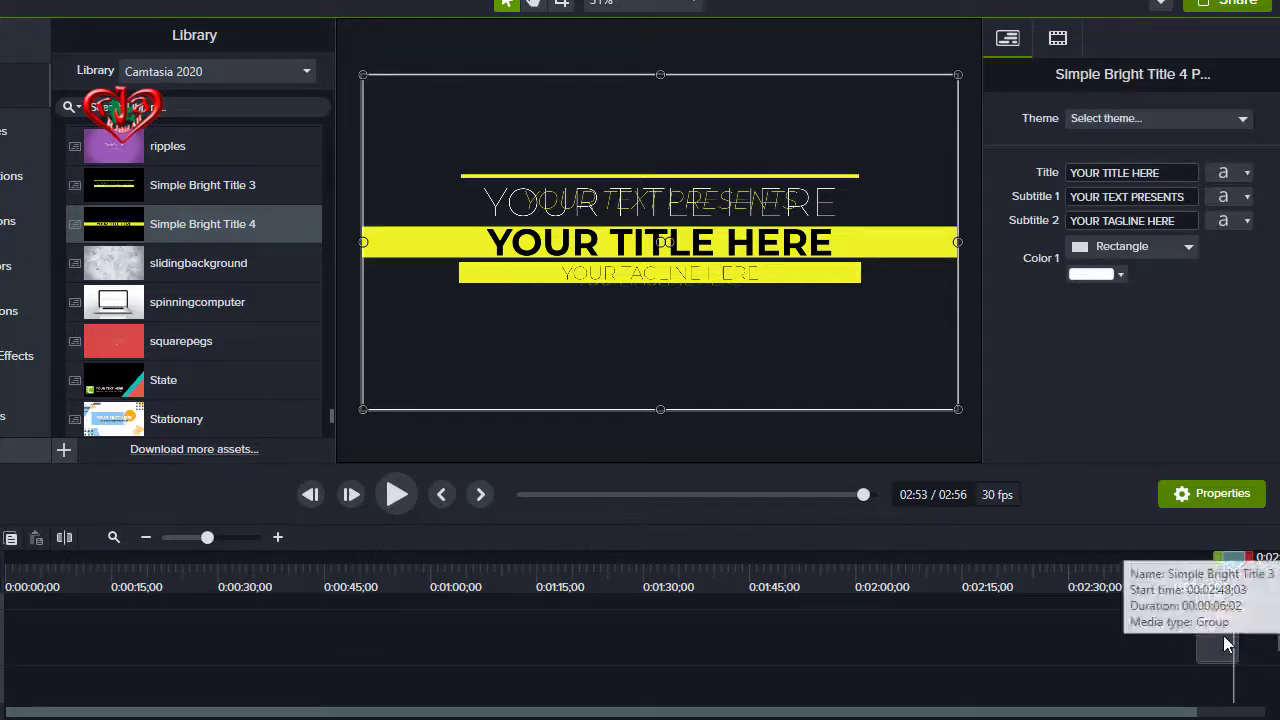
{"action": "left_click", "coordinate": [1216, 648]}
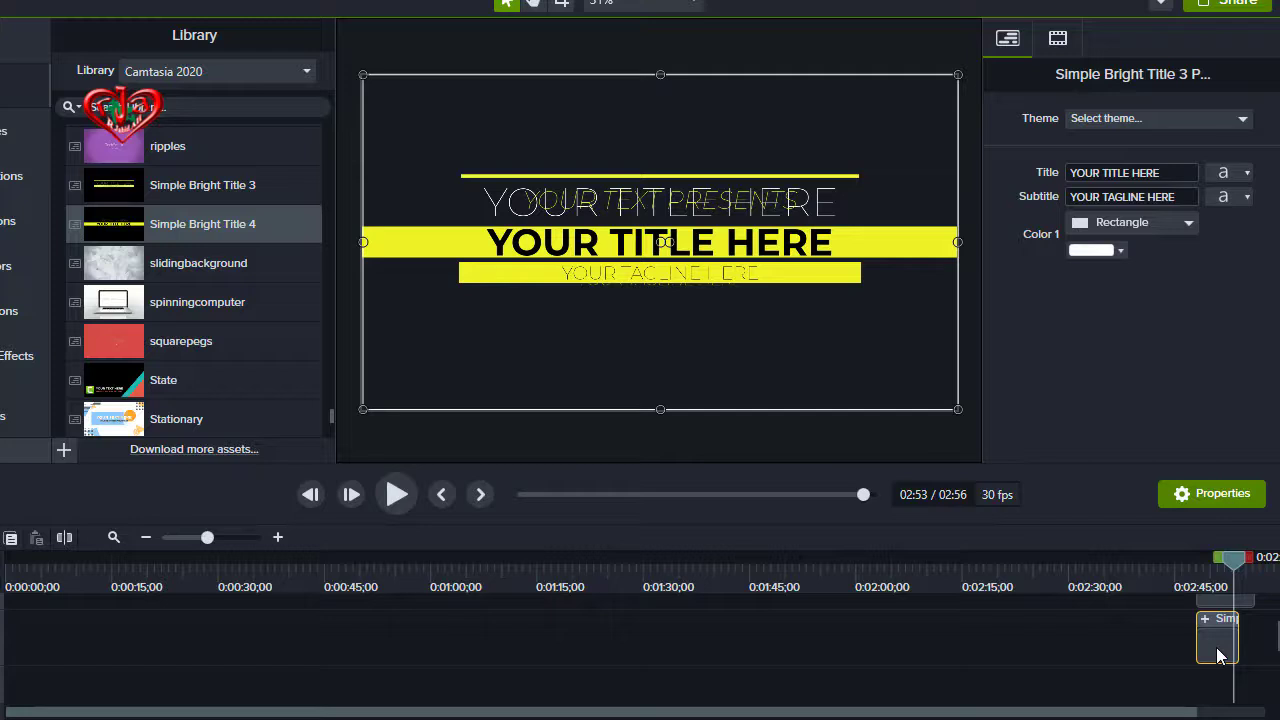
{"action": "key", "text": "Delete"}
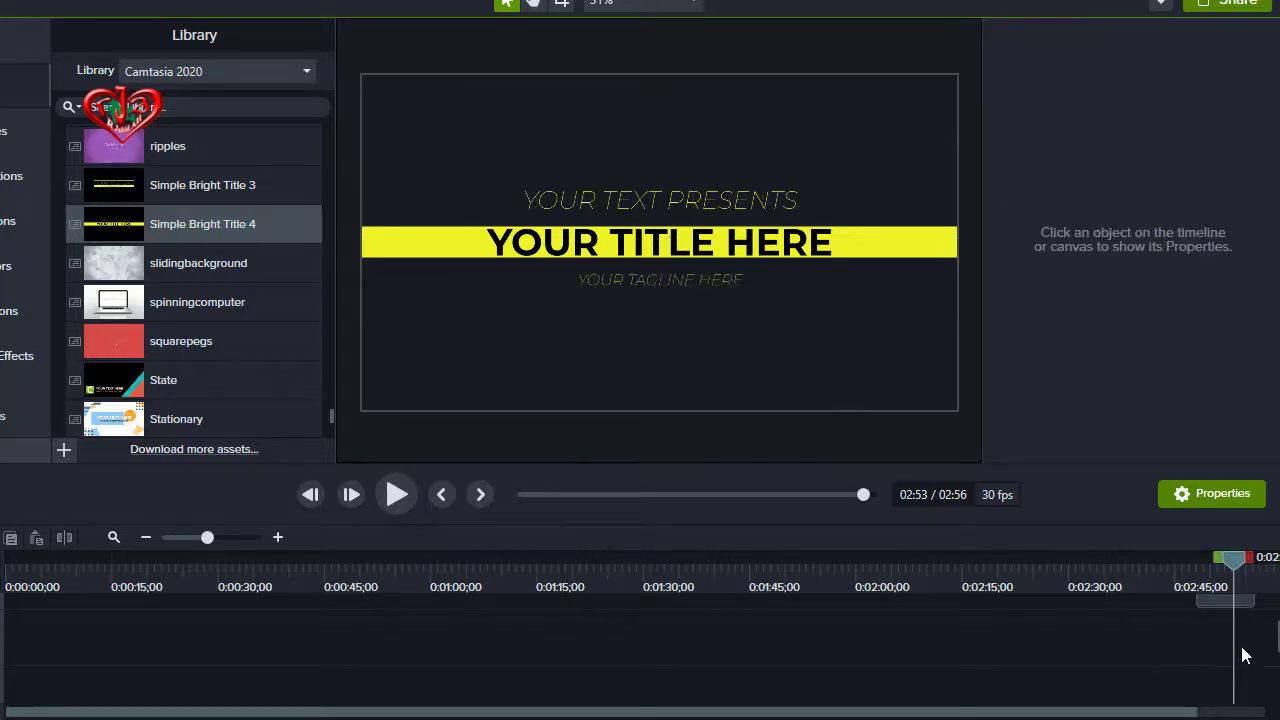
Move the Simple Bright Title 4 clip later to about 02:59, making the project 03:07.
{"action": "scroll", "coordinate": [1245, 655], "scroll_direction": "up", "scroll_amount": 2}
{"action": "left_click", "coordinate": [1244, 694]}
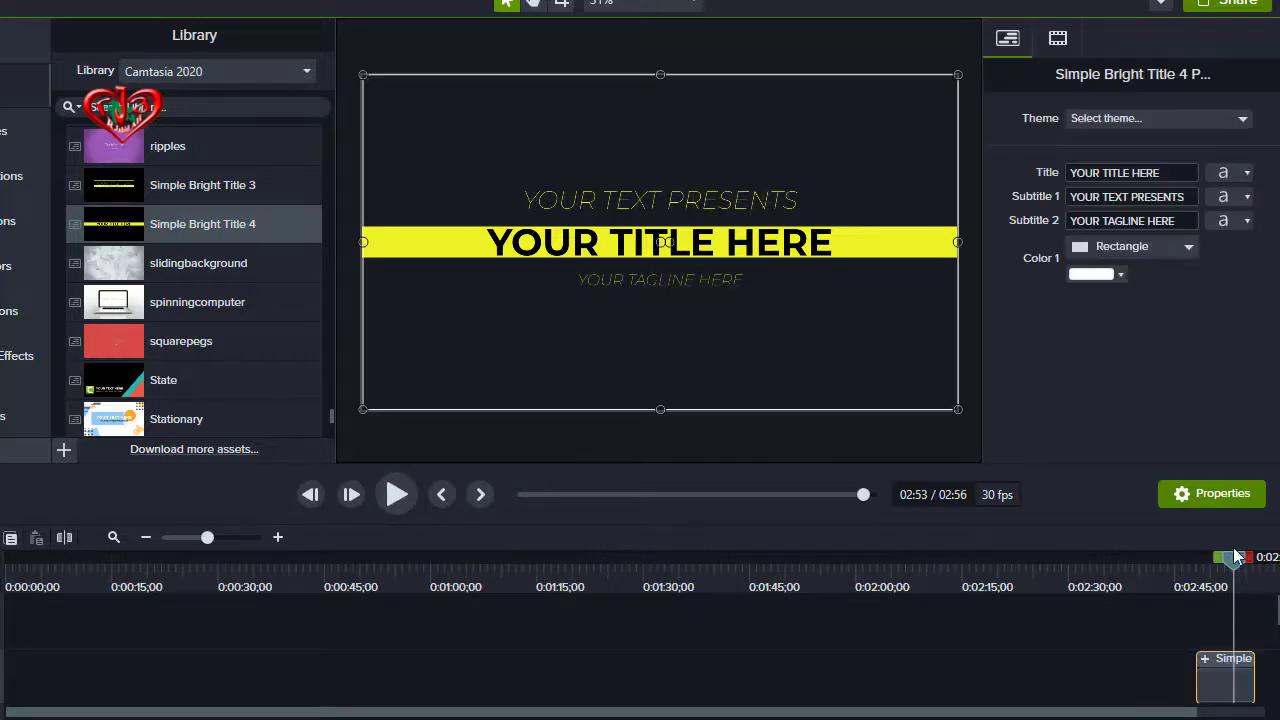
{"action": "left_click_drag", "start_coordinate": [1235, 557], "coordinate": [1235, 572]}
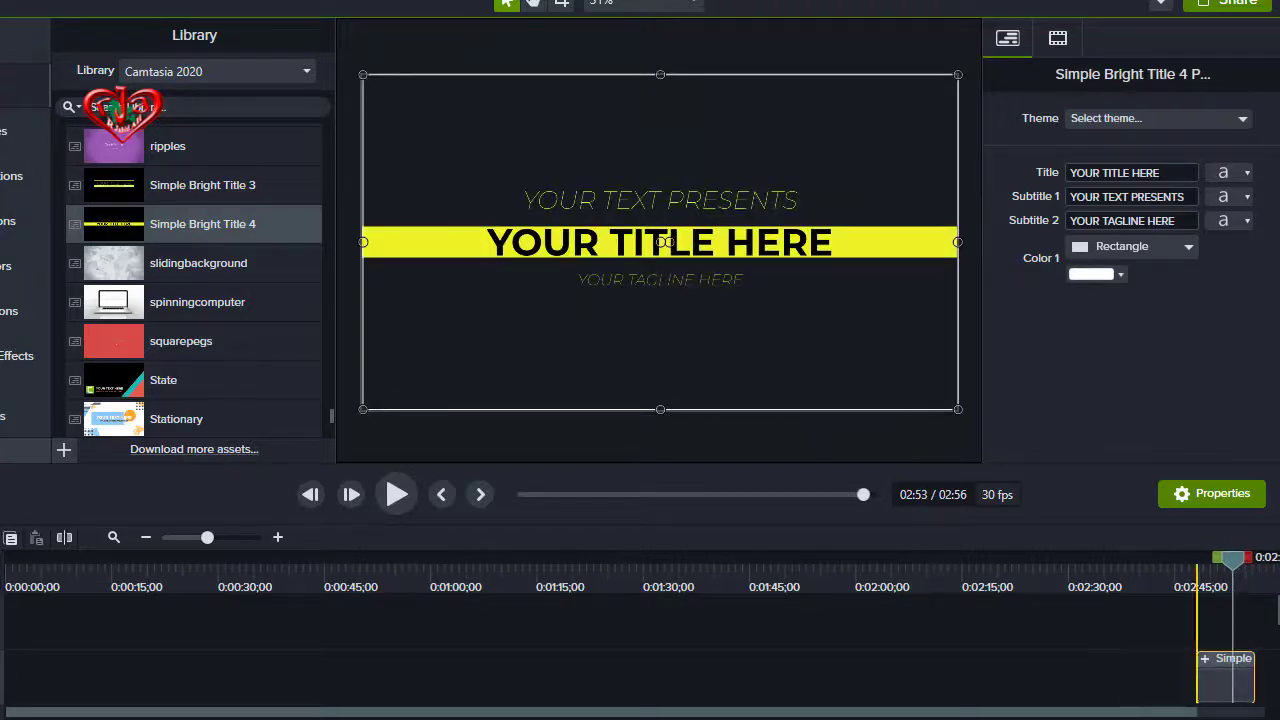
{"action": "left_click_drag", "start_coordinate": [1198, 660], "coordinate": [1258, 660]}
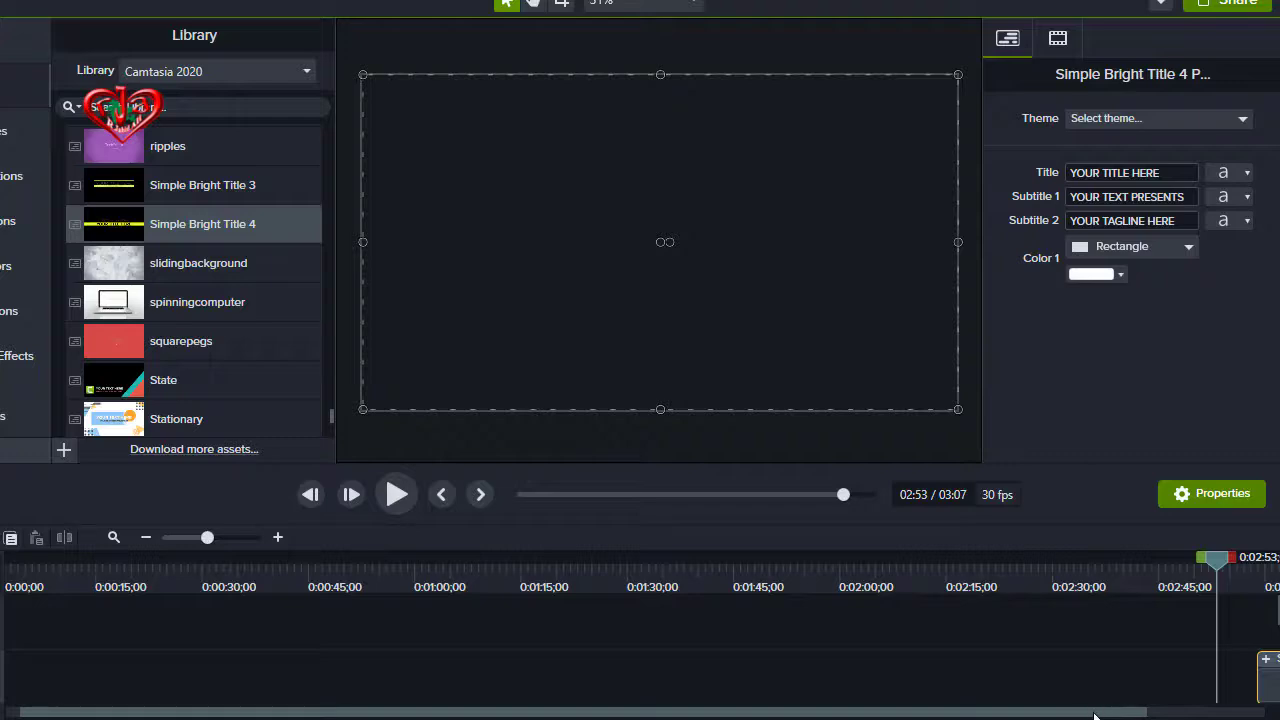
{"action": "left_click_drag", "start_coordinate": [1094, 716], "coordinate": [1201, 660]}
{"action": "left_click_drag", "start_coordinate": [1074, 557], "coordinate": [1138, 570]}
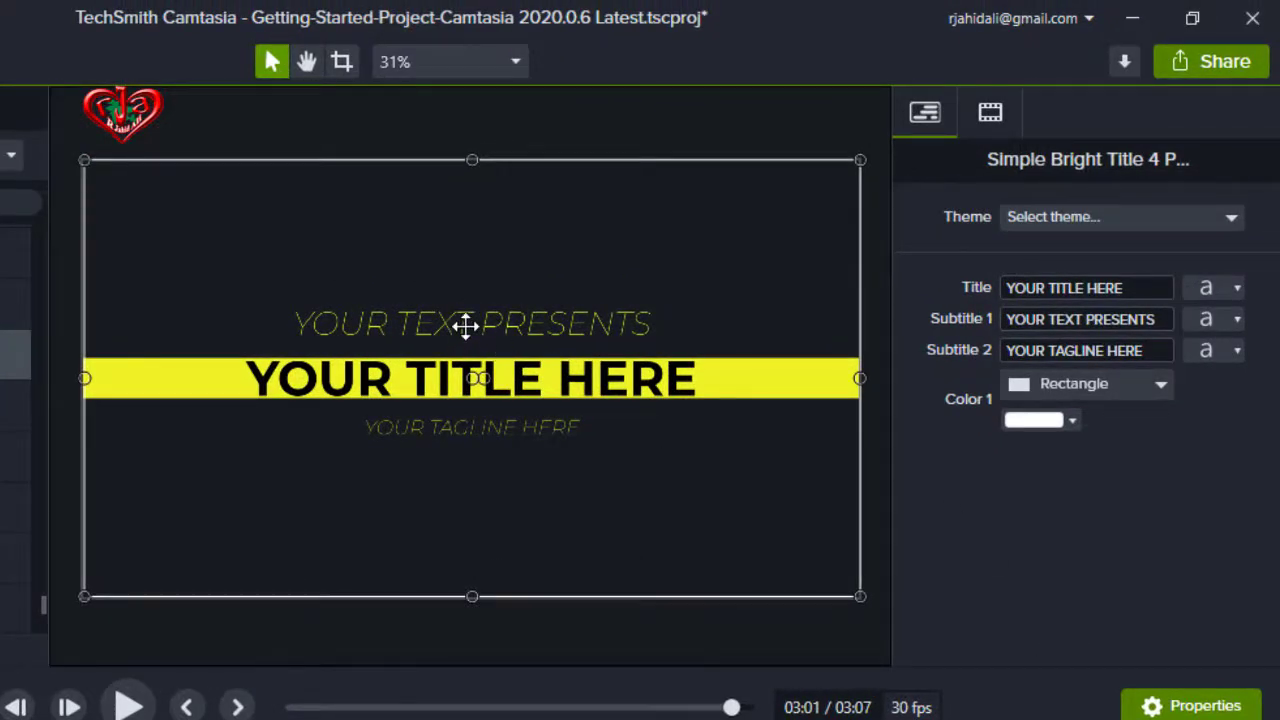
Replace YOUR TITLE HERE with the presenter's name in the Simple Bright Title 4 title field.
{"action": "left_click", "coordinate": [1080, 287]}
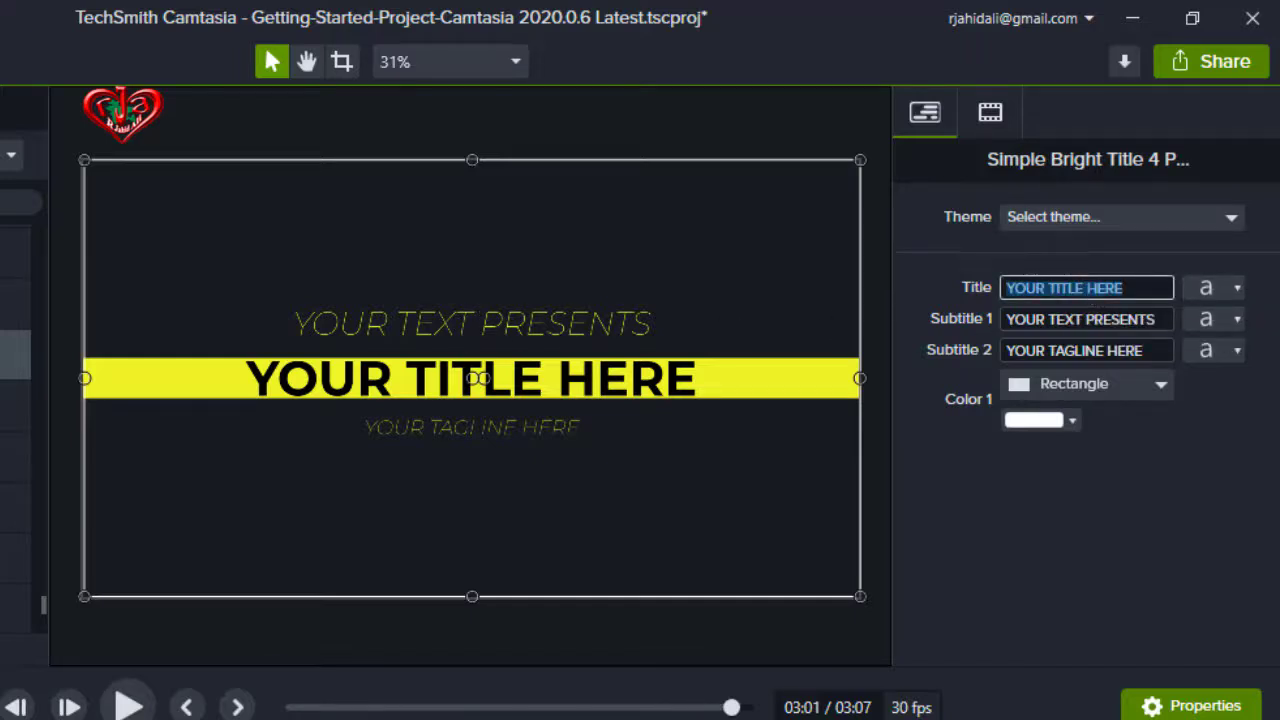
{"action": "type", "text": "R"}
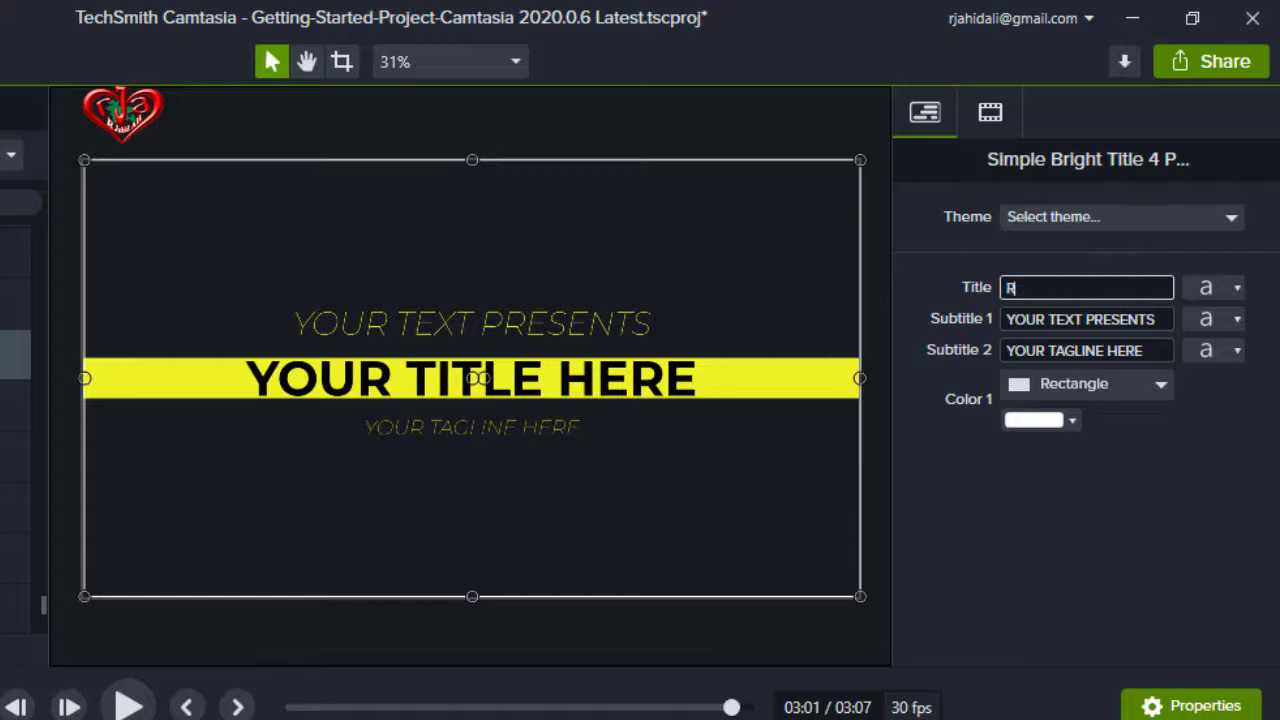
{"action": "type", "text": " ja"}
{"action": "type", "text": "hid"}
{"action": "key", "text": "BackSpace"}
{"action": "key", "text": "BackSpace"}
{"action": "key", "text": "BackSpace"}
{"action": "key", "text": "BackSpace"}
{"action": "key", "text": "BackSpace"}
{"action": "key", "text": "BackSpace"}
{"action": "type", "text": "Jha"}
{"action": "key", "text": "BackSpace"}
{"action": "key", "text": "BackSpace"}
{"action": "type", "text": "ahid "}
{"action": "type", "text": "Ali"}
{"action": "left_click", "coordinate": [1030, 320]}
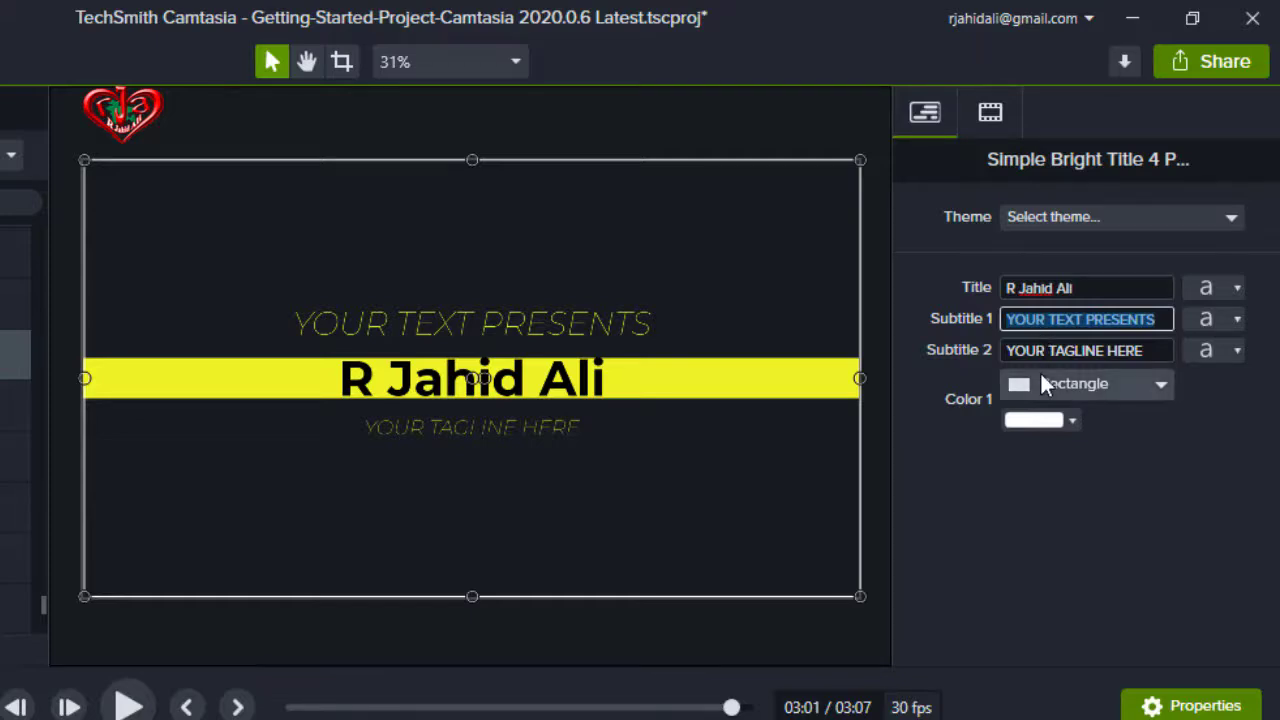
Enter 'Please Subscribe Now' as Simple Bright Title 4's first subtitle, replacing YOUR TEXT PRESENTS.
{"action": "type", "text": "p"}
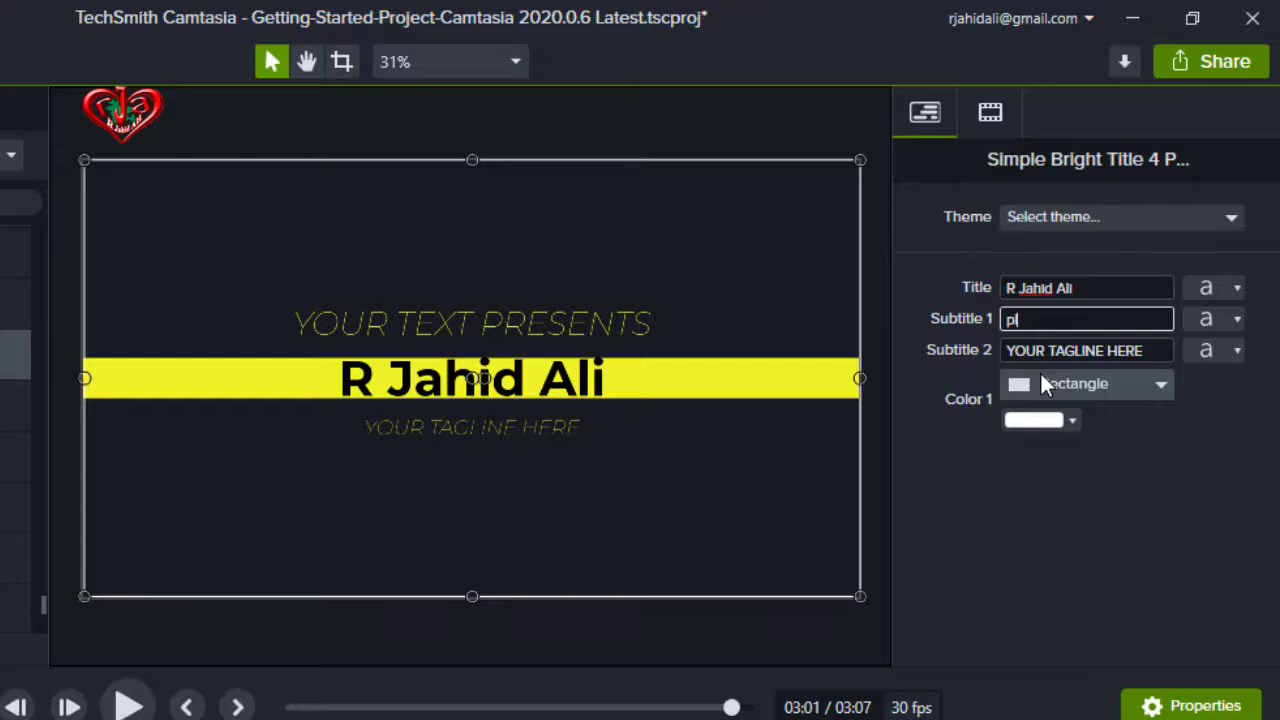
{"action": "key", "text": "BackSpace"}
{"action": "type", "text": "P"}
{"action": "type", "text": "leas"}
{"action": "key", "text": "BackSpace"}
{"action": "type", "text": "se s"}
{"action": "type", "text": "ub"}
{"action": "key", "text": "BackSpace"}
{"action": "key", "text": "BackSpace"}
{"action": "key", "text": "BackSpace"}
{"action": "type", "text": "s"}
{"action": "key", "text": "BackSpace"}
{"action": "type", "text": "S"}
{"action": "type", "text": "ubscrib"}
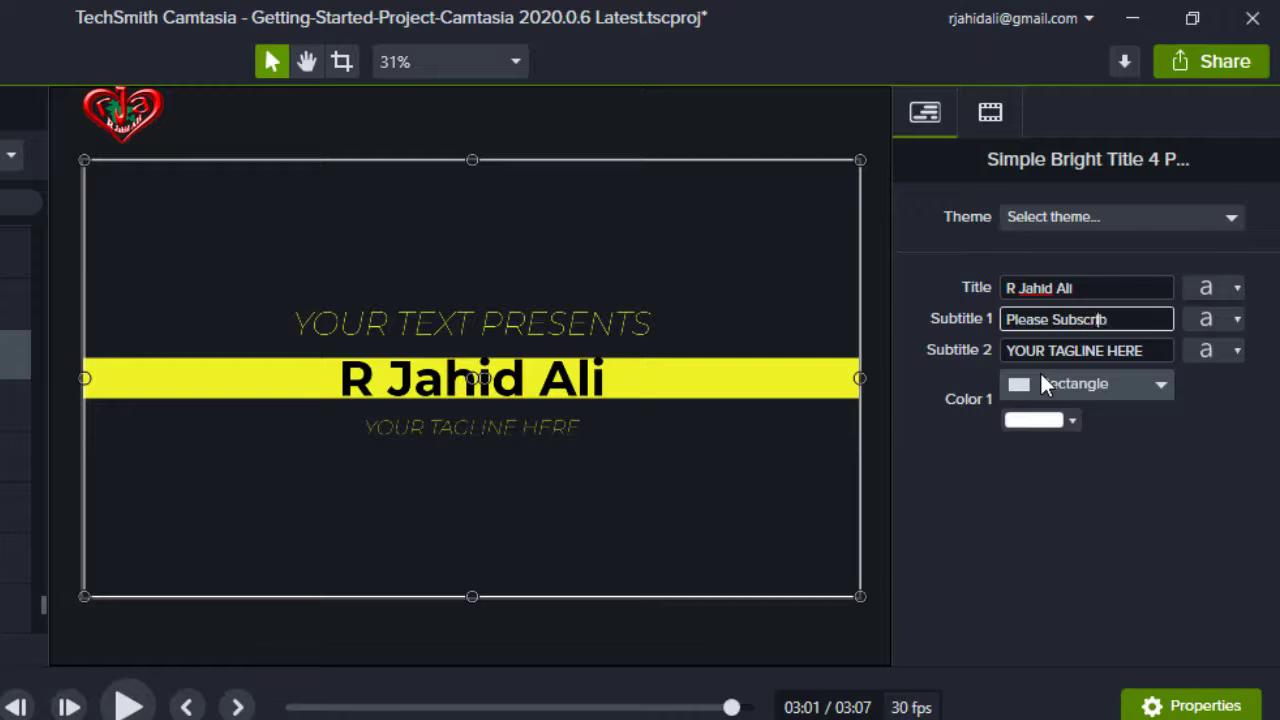
{"action": "type", "text": "e"}
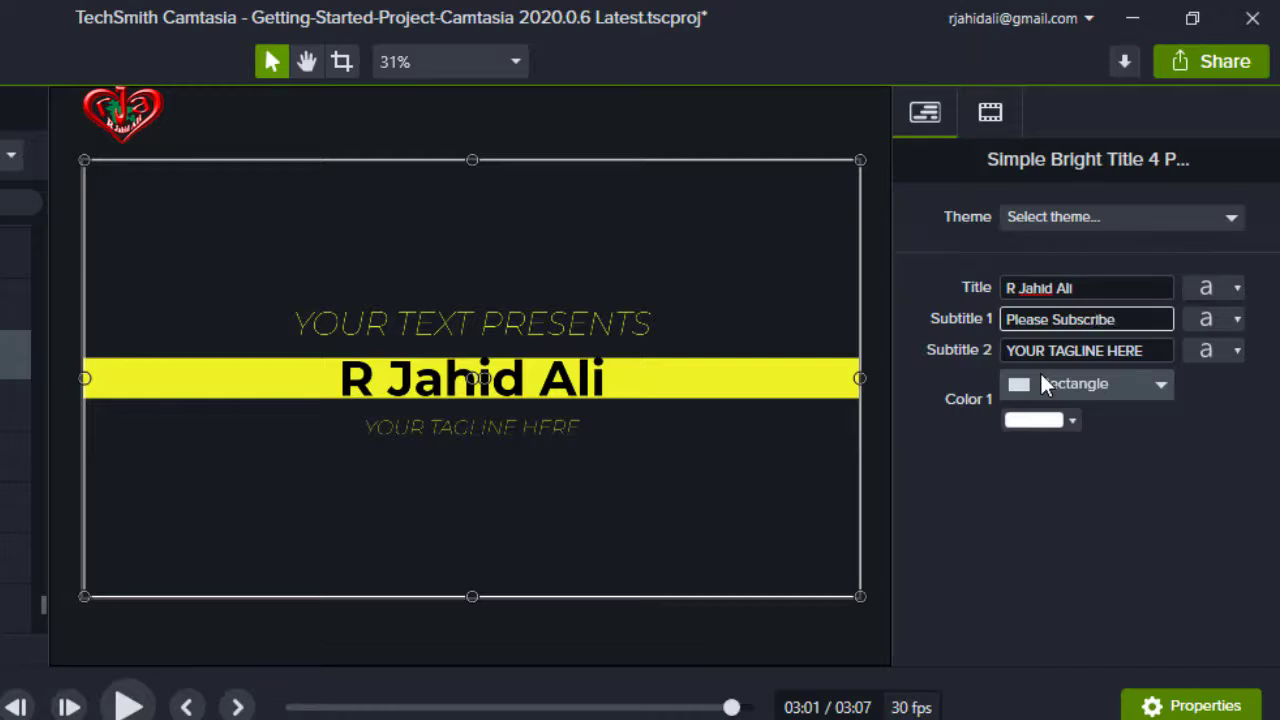
{"action": "type", "text": "d"}
{"action": "key", "text": "BackSpace"}
{"action": "type", "text": "N"}
{"action": "type", "text": "ow"}
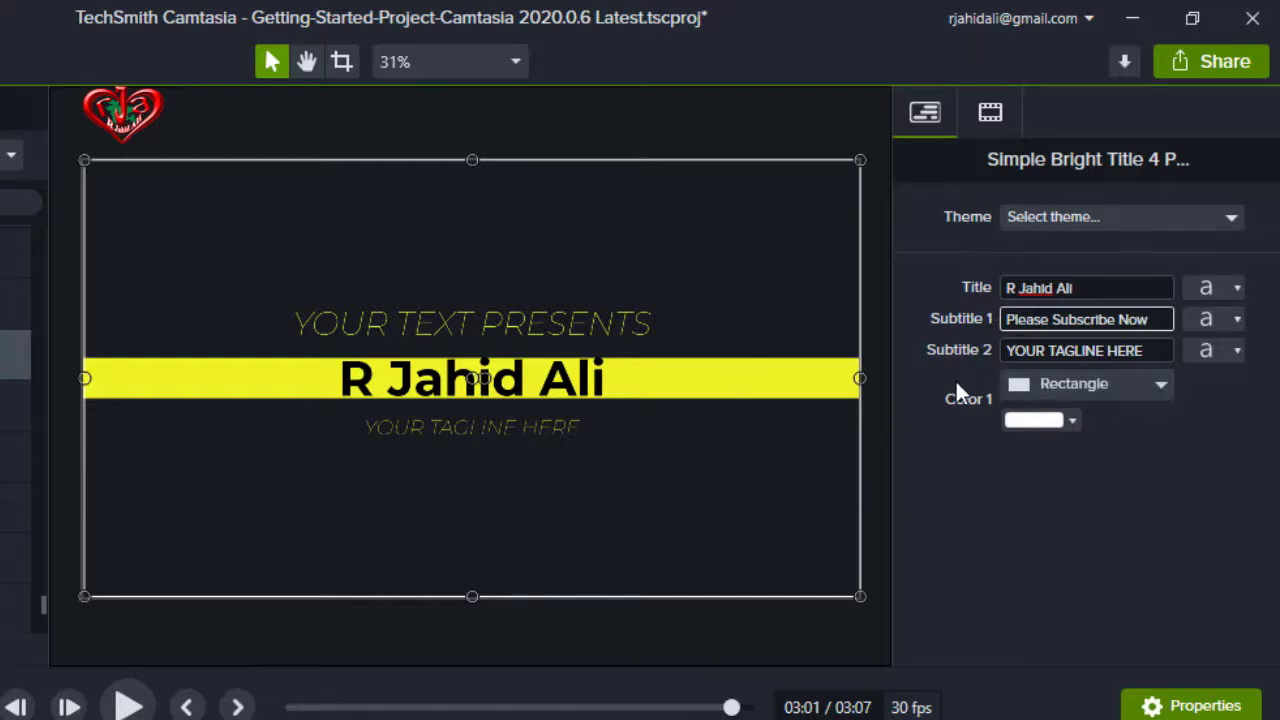
{"action": "left_click", "coordinate": [1101, 359]}
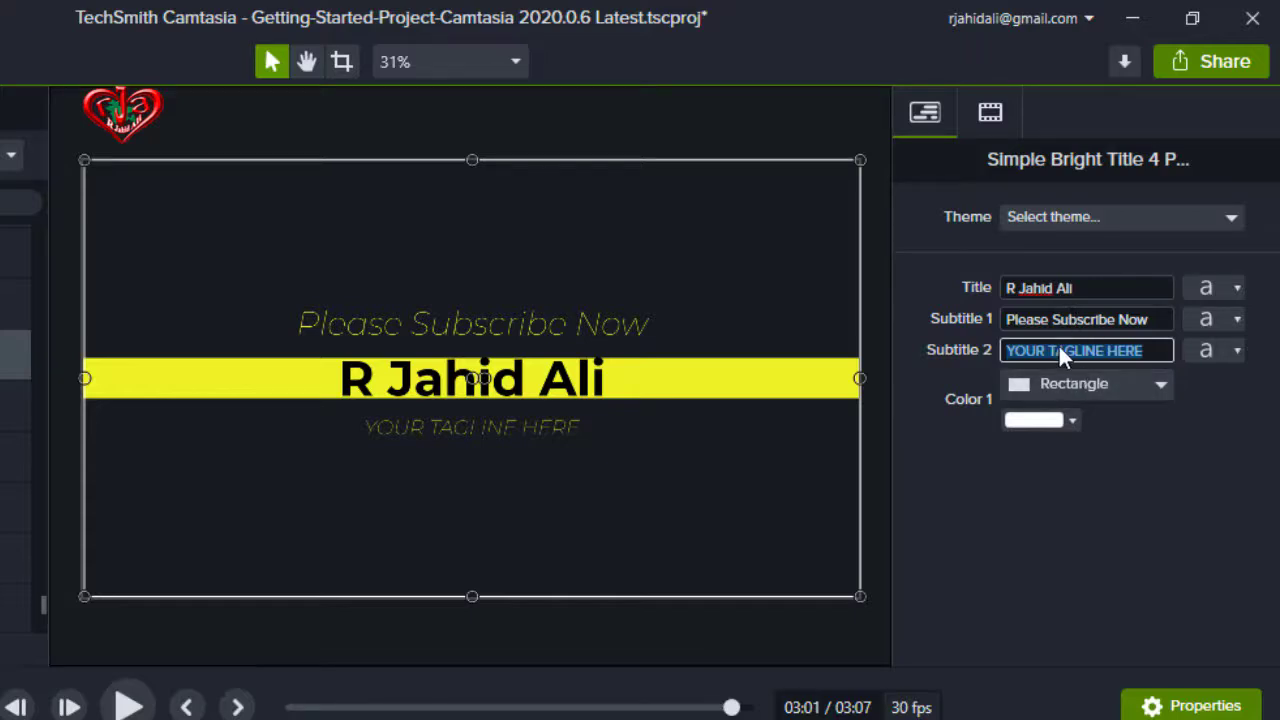
Enter the channel's YouTube web address as Simple Bright Title 4's tagline and commit it.
{"action": "type", "text": "www.youtube"}
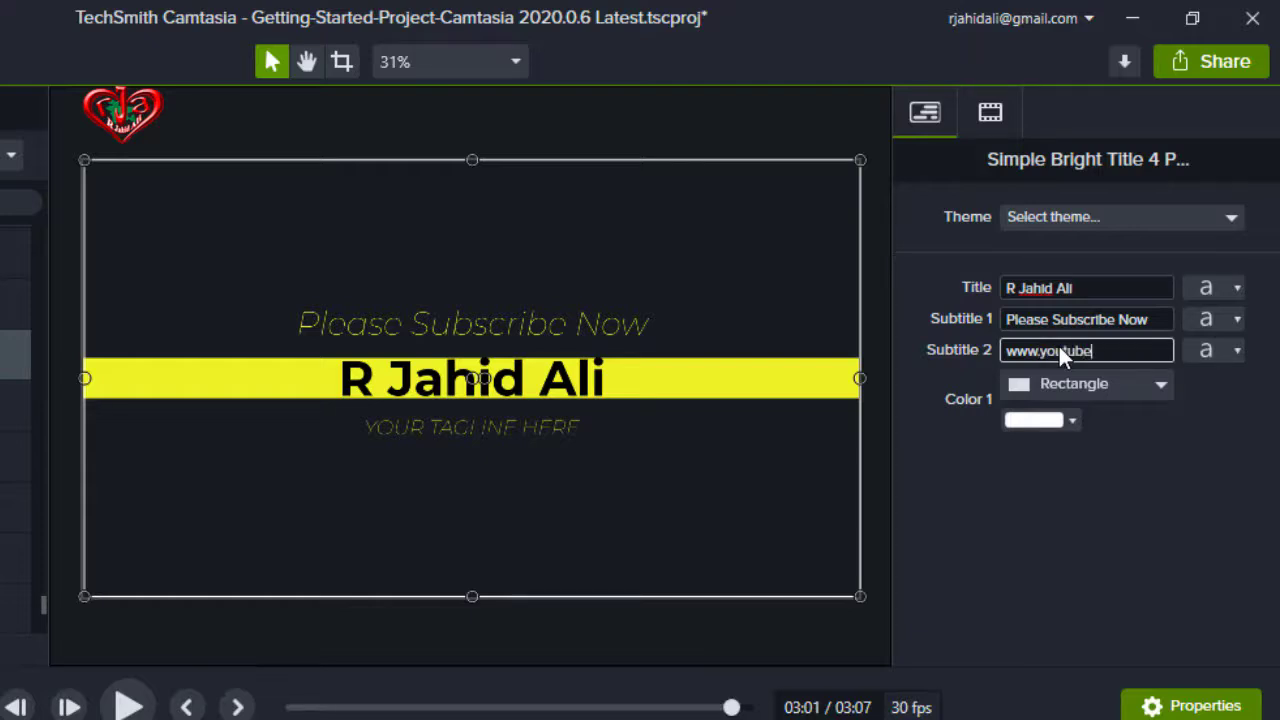
{"action": "type", "text": ".com"}
{"action": "type", "text": "/rj"}
{"action": "type", "text": "ahidali1"}
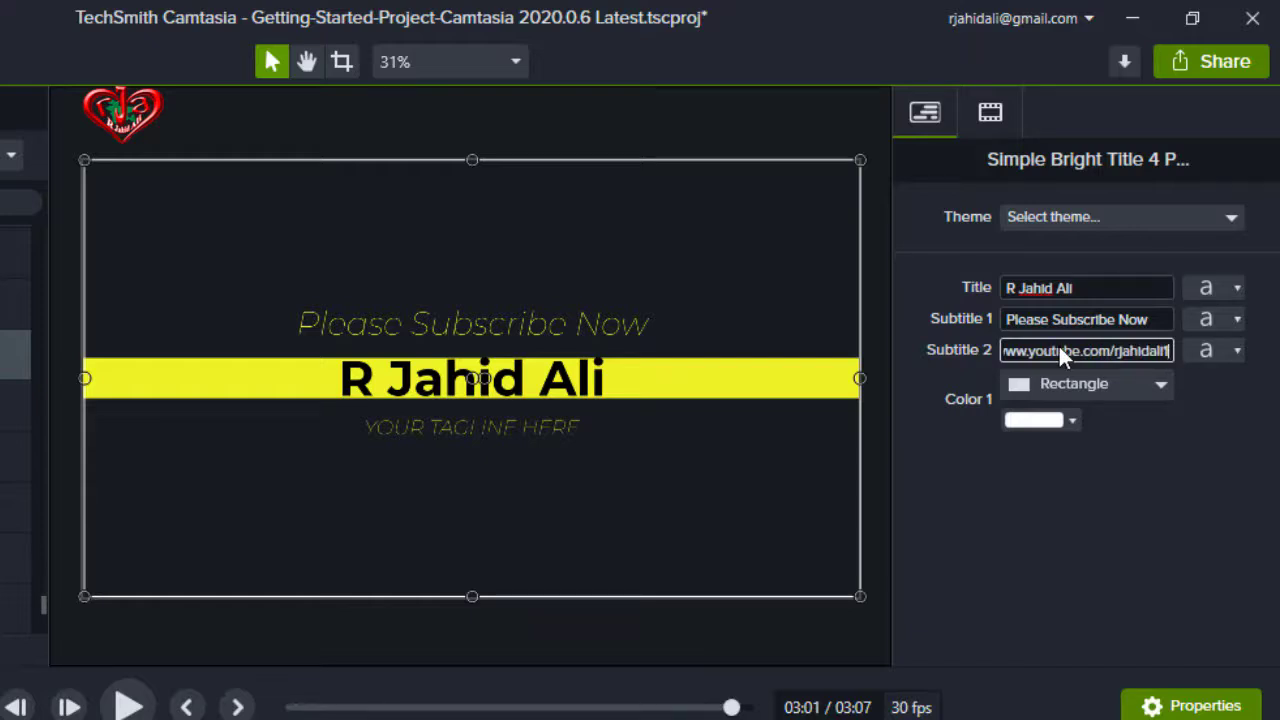
{"action": "left_click", "coordinate": [1075, 287]}
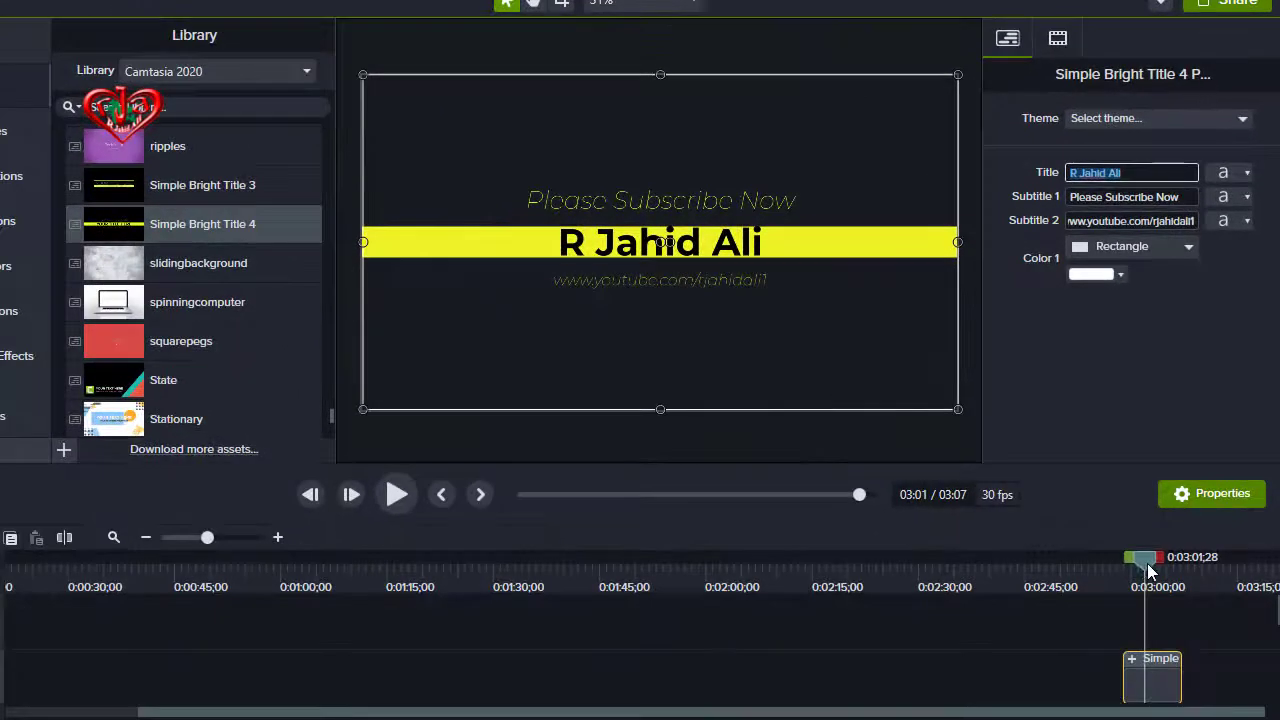
Rewind the playhead to just before Simple Bright Title 4 and play its animation.
{"action": "left_click", "coordinate": [1119, 566]}
{"action": "left_click", "coordinate": [1117, 564]}
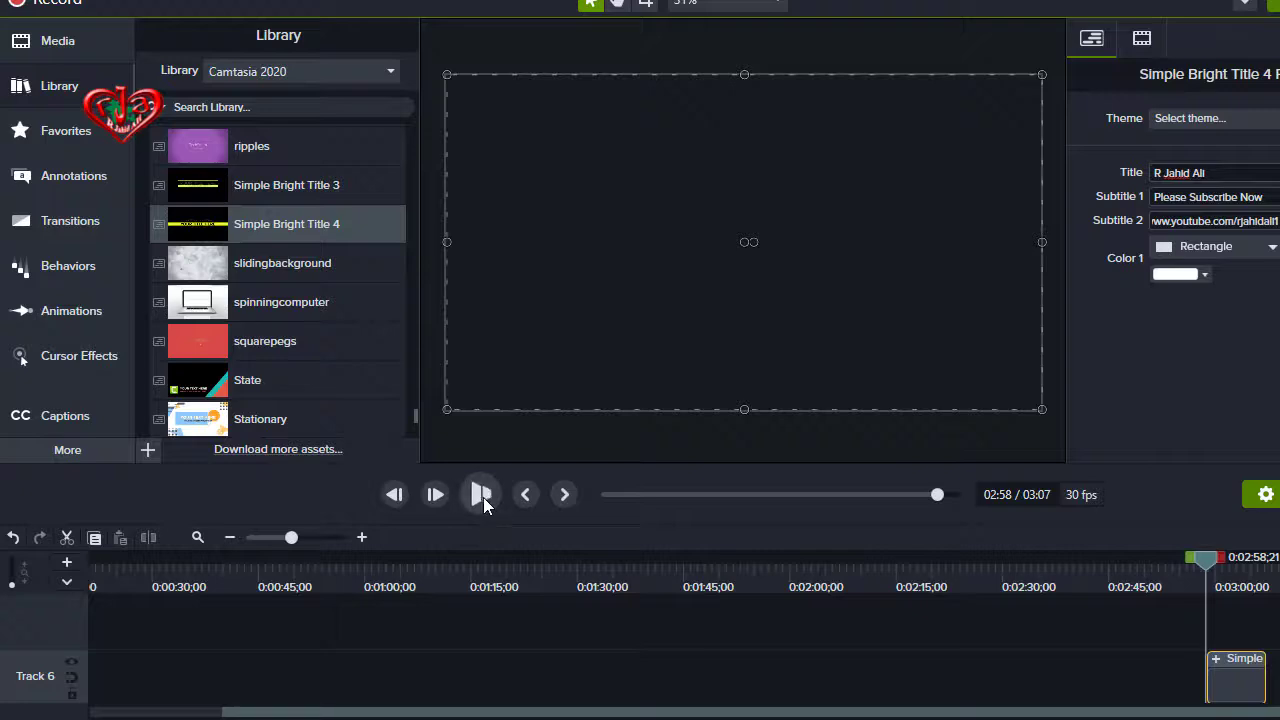
{"action": "left_click", "coordinate": [483, 497]}
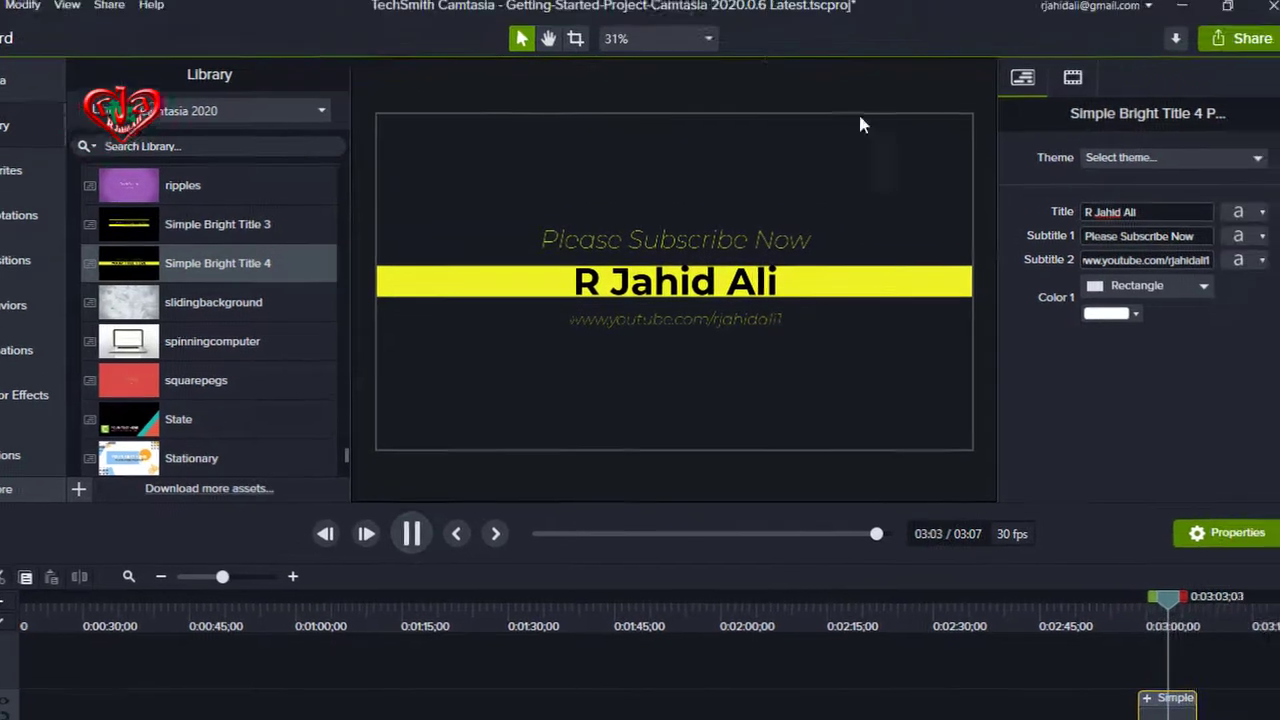
Detach the canvas into a floating window, rewind before the title, then re-dock the canvas.
{"action": "left_click", "coordinate": [769, 2]}
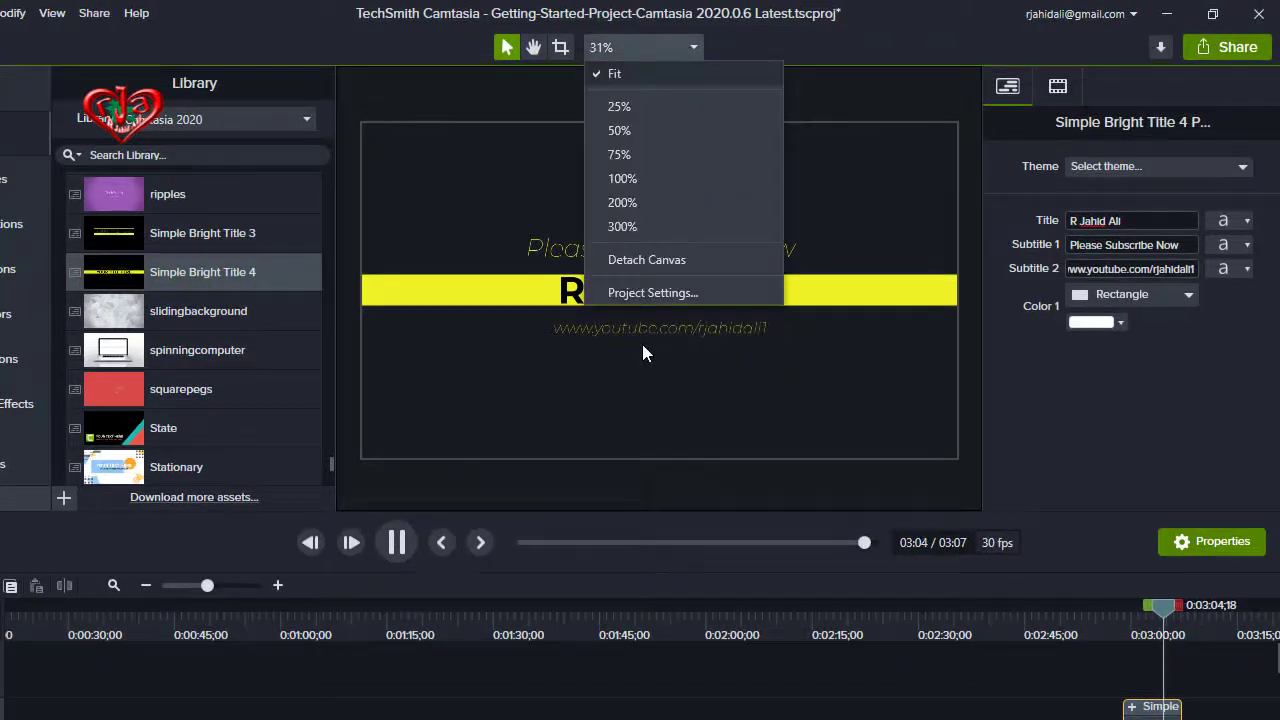
{"action": "left_click", "coordinate": [646, 262]}
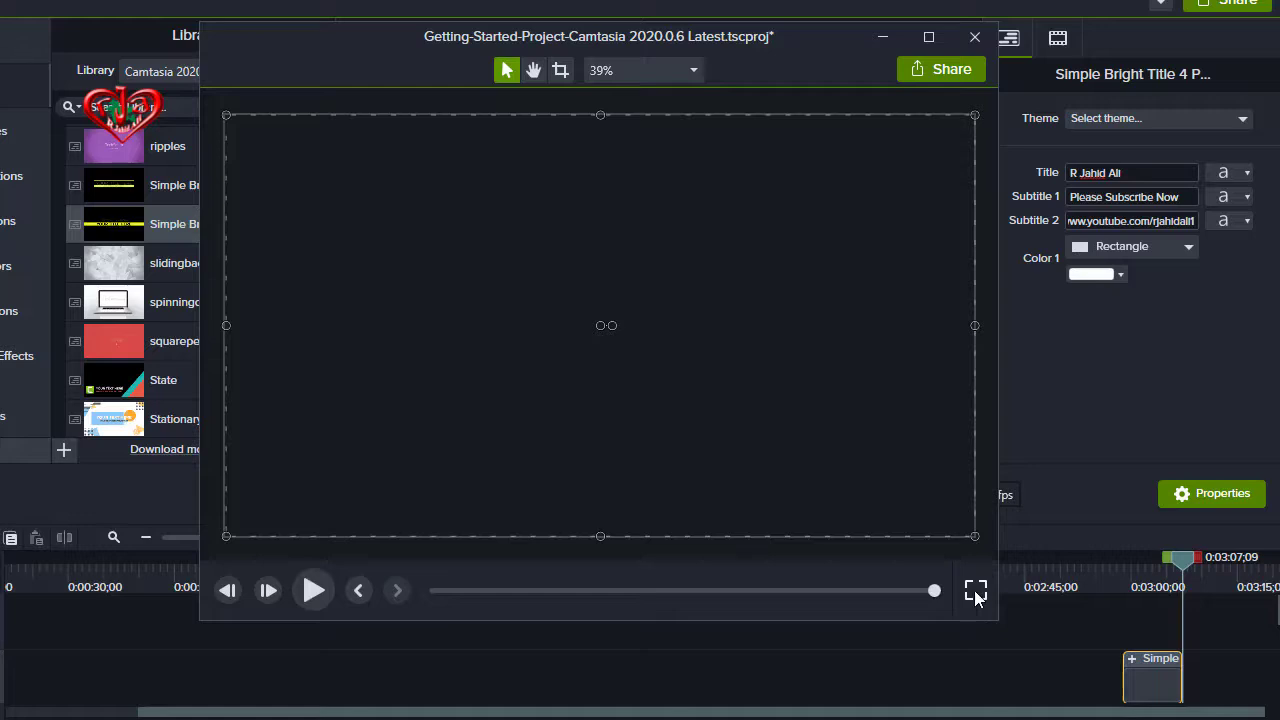
{"action": "left_click", "coordinate": [1160, 566]}
{"action": "left_click", "coordinate": [1117, 574]}
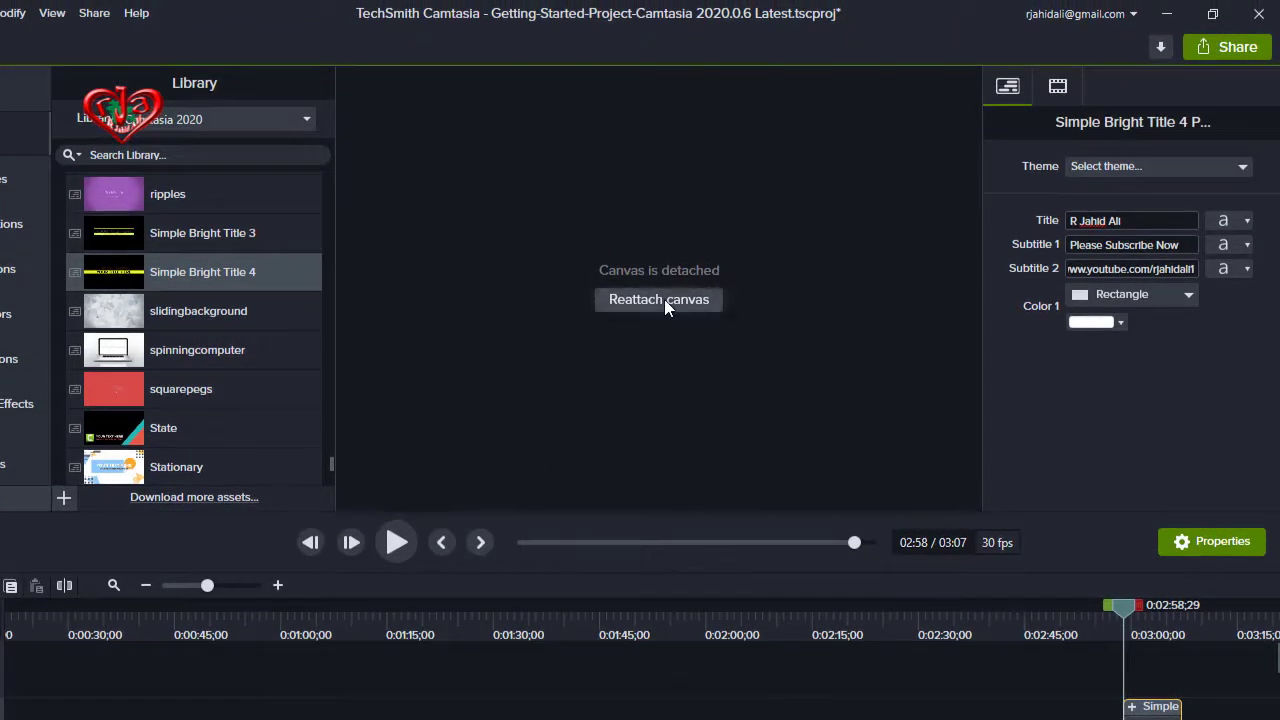
{"action": "left_click", "coordinate": [665, 300]}
Detach the canvas again, play the title full screen, then close the floating canvas window.
{"action": "left_click", "coordinate": [658, 50]}
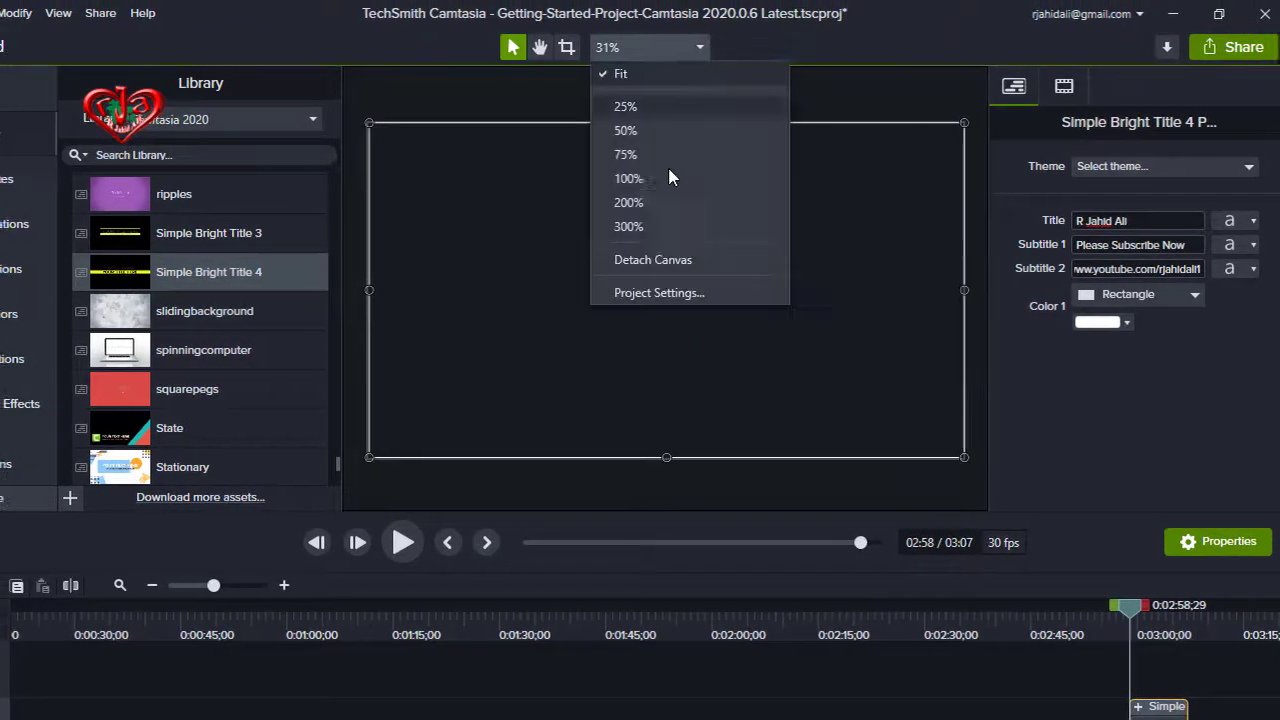
{"action": "left_click", "coordinate": [679, 259]}
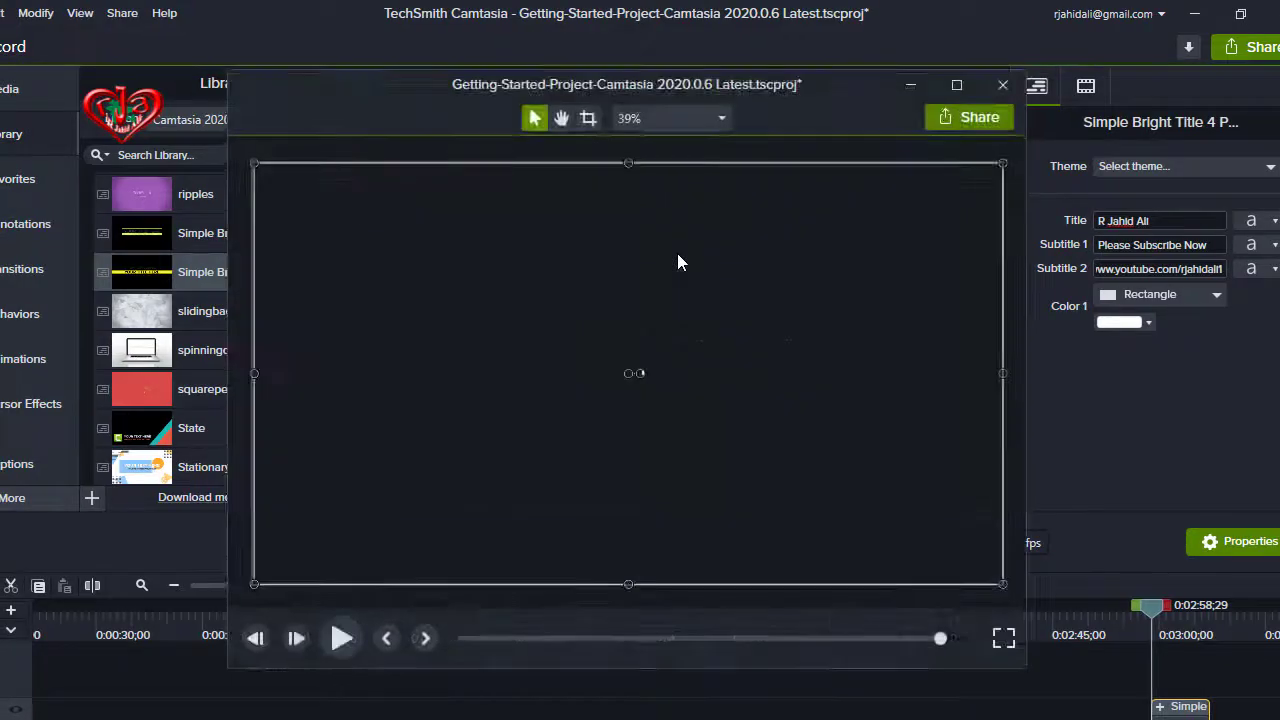
{"action": "left_click", "coordinate": [395, 592]}
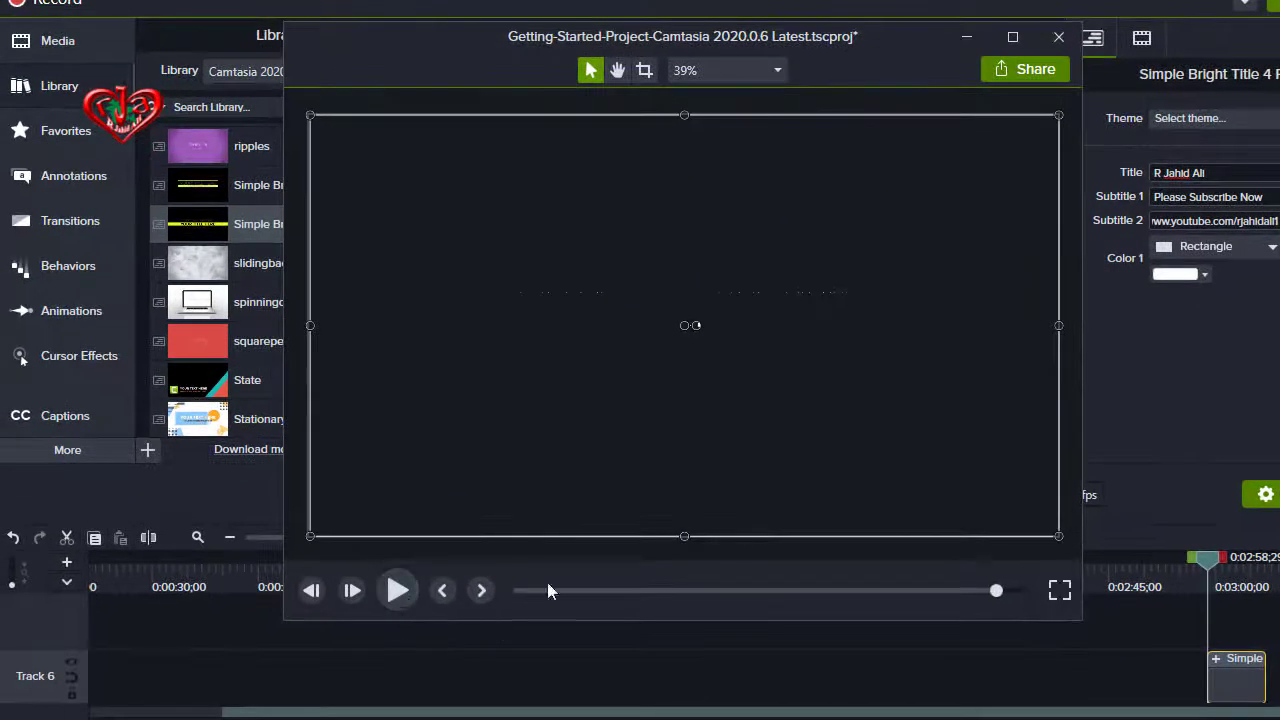
{"action": "left_click", "coordinate": [1045, 592]}
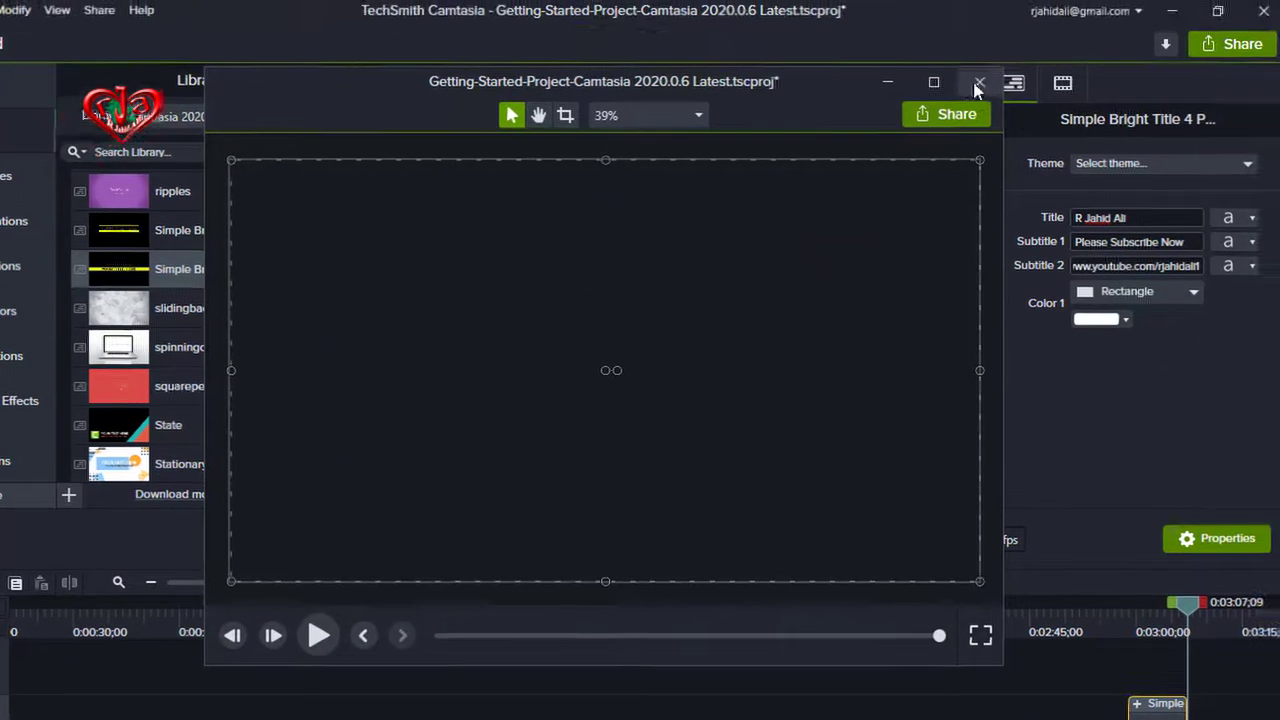
{"action": "left_click", "coordinate": [972, 88]}
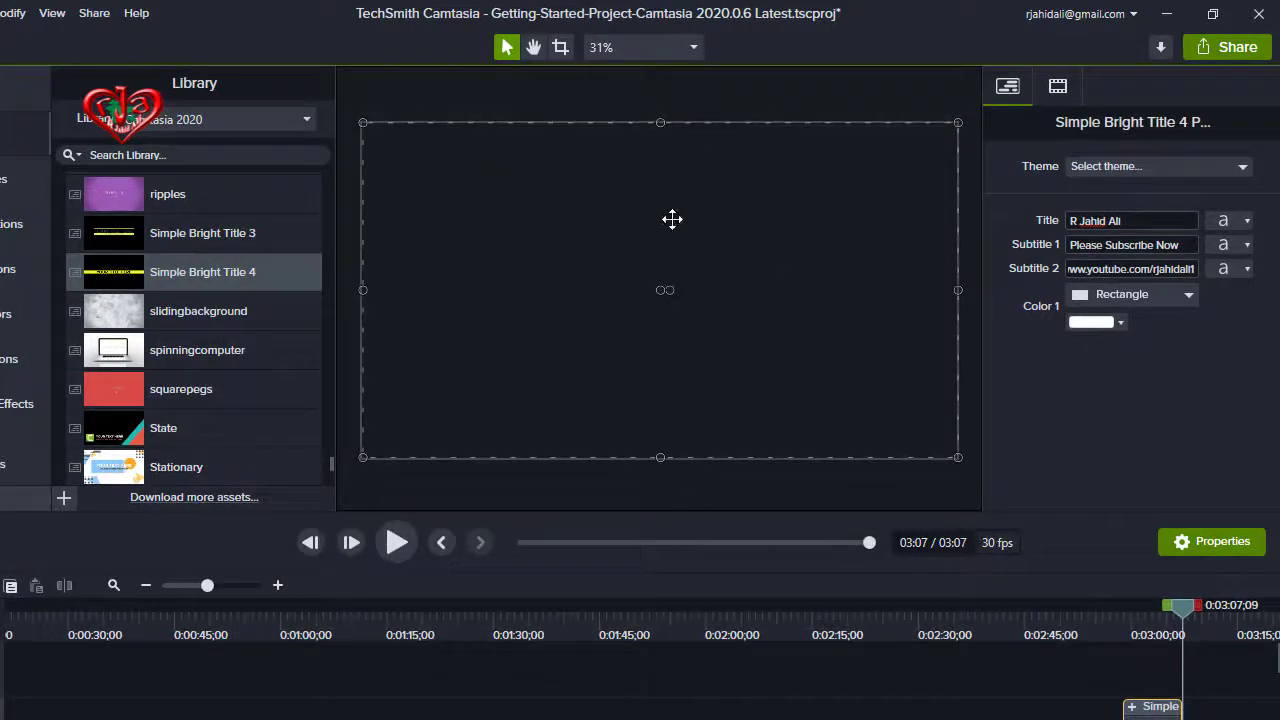
Delete the Simple title clip and add the basicthird-01 lower third at the playhead.
{"action": "scroll", "coordinate": [284, 405], "scroll_direction": "down", "scroll_amount": 5}
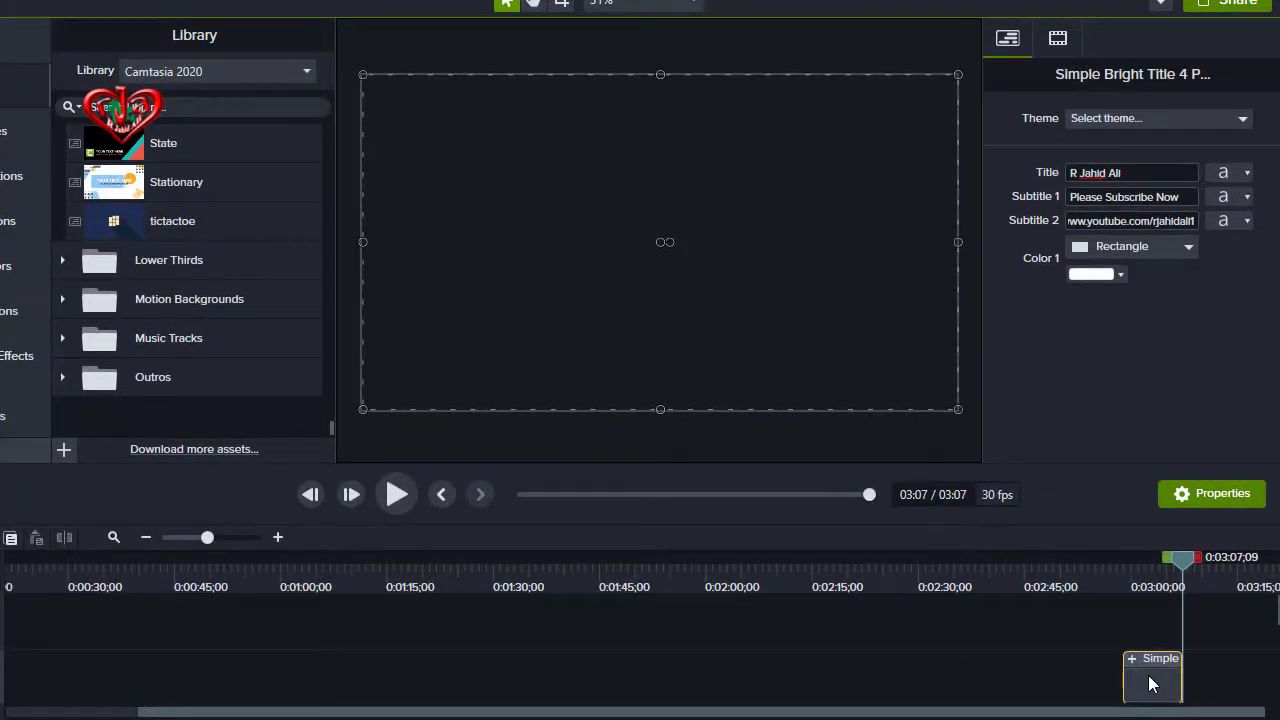
{"action": "key", "text": "Delete"}
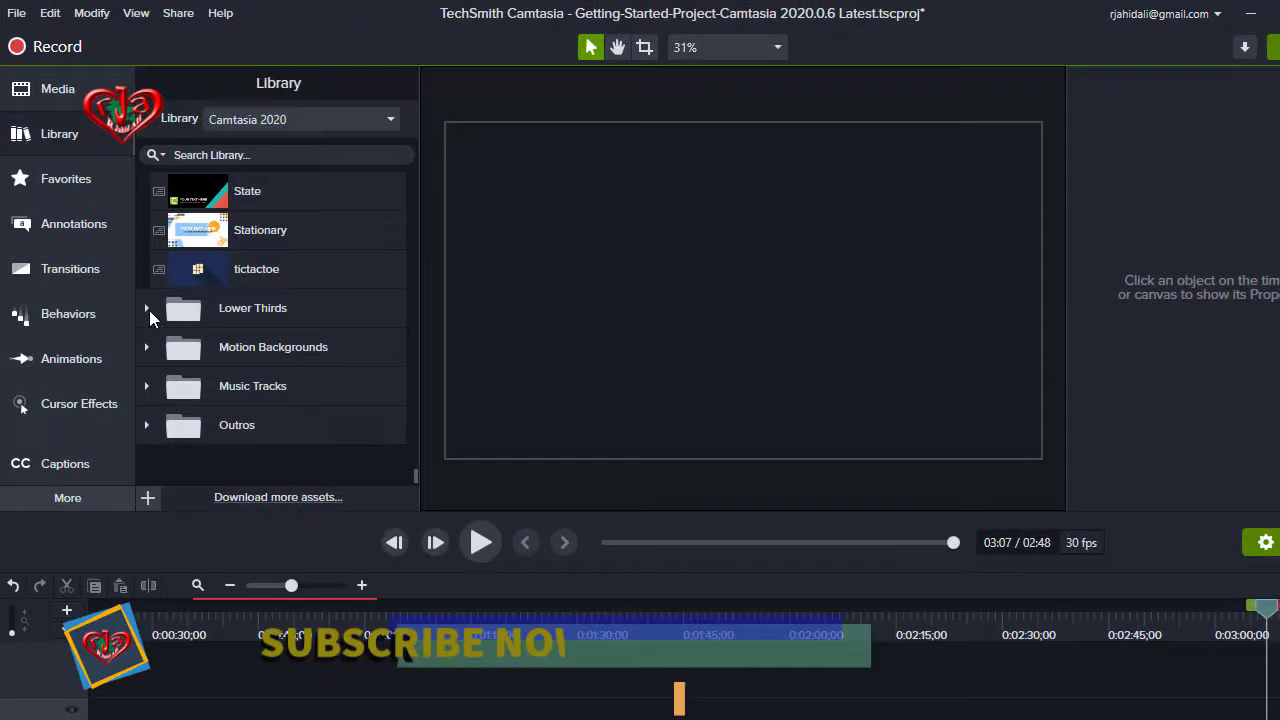
{"action": "left_click", "coordinate": [147, 309]}
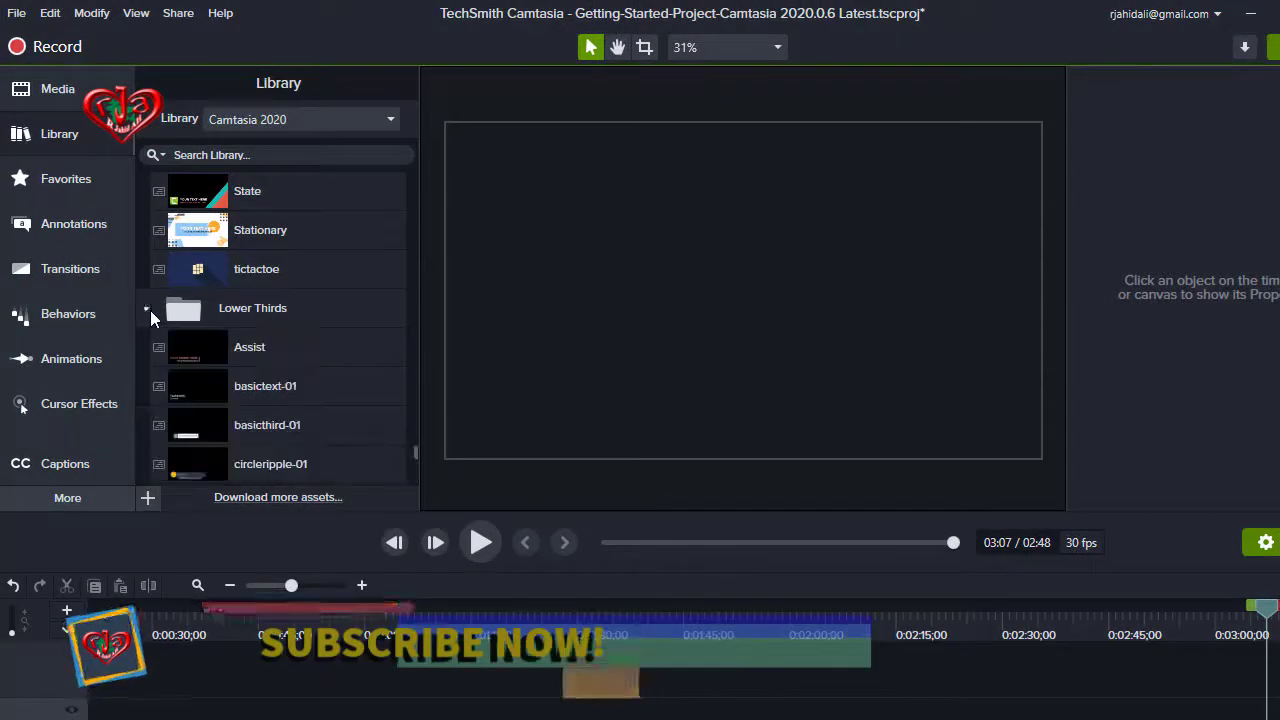
{"action": "scroll", "coordinate": [280, 260], "scroll_direction": "down", "scroll_amount": 2}
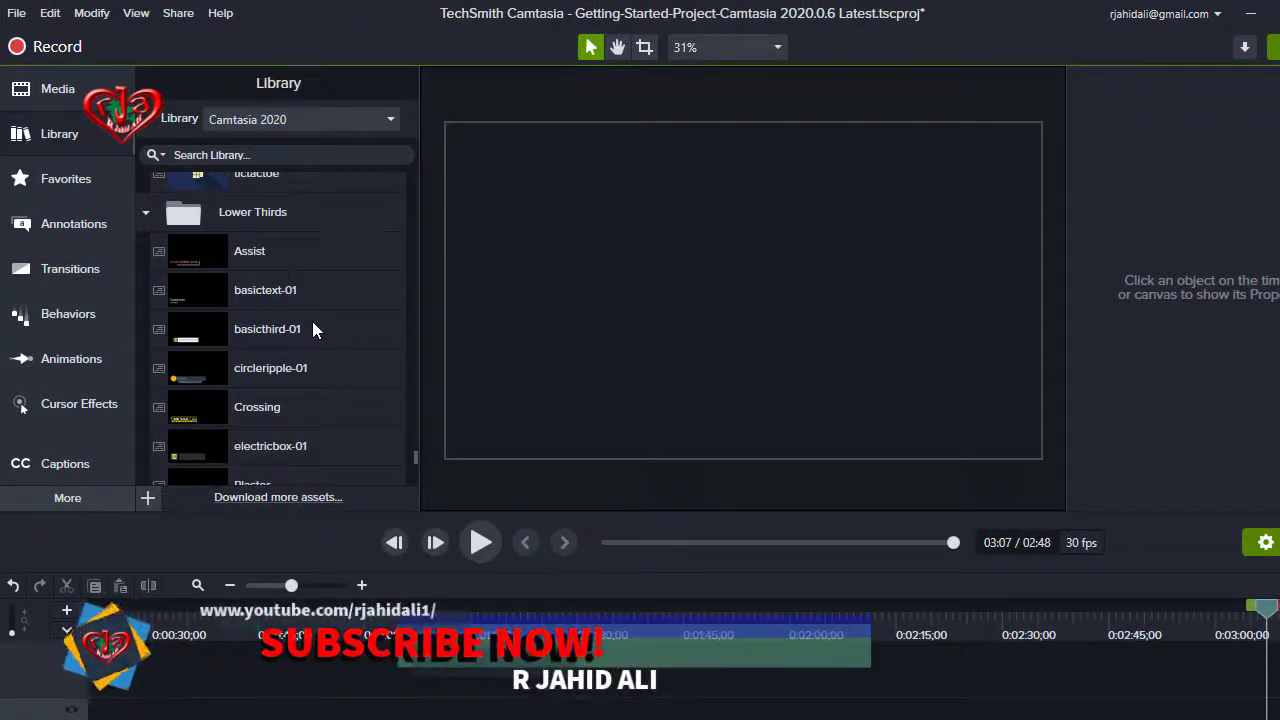
{"action": "scroll", "coordinate": [312, 323], "scroll_direction": "down", "scroll_amount": 1}
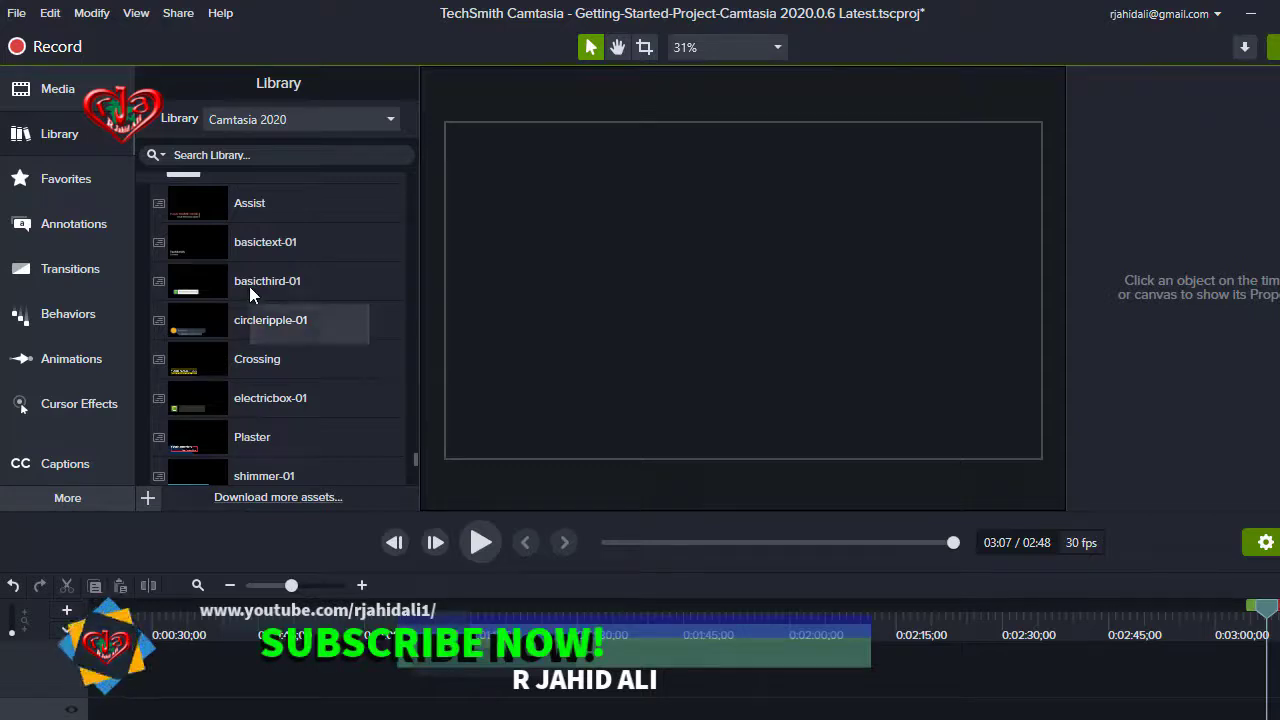
{"action": "right_click", "coordinate": [250, 287]}
{"action": "left_click", "coordinate": [302, 306]}
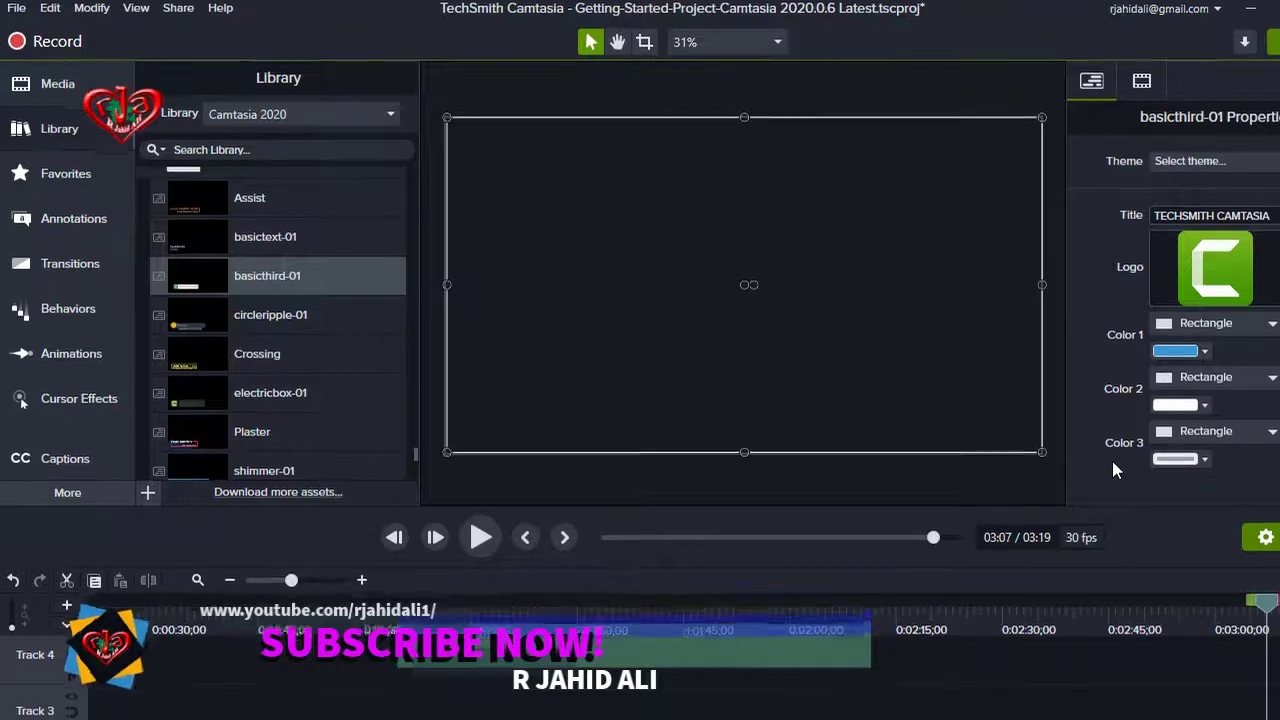
Preview the basicthird-01 lower third, then delete it so the project returns to 02:48.
{"action": "left_click", "coordinate": [481, 494]}
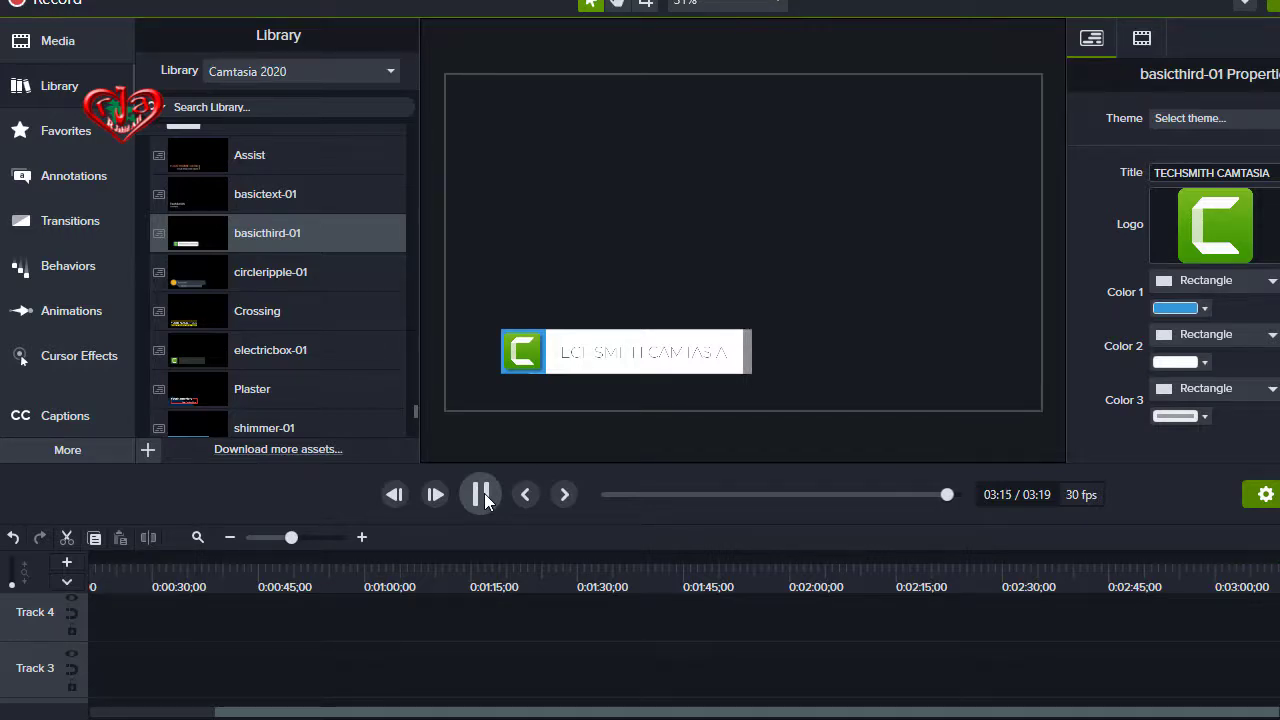
{"action": "left_click", "coordinate": [481, 494]}
{"action": "scroll", "coordinate": [280, 343], "scroll_direction": "down", "scroll_amount": 1}
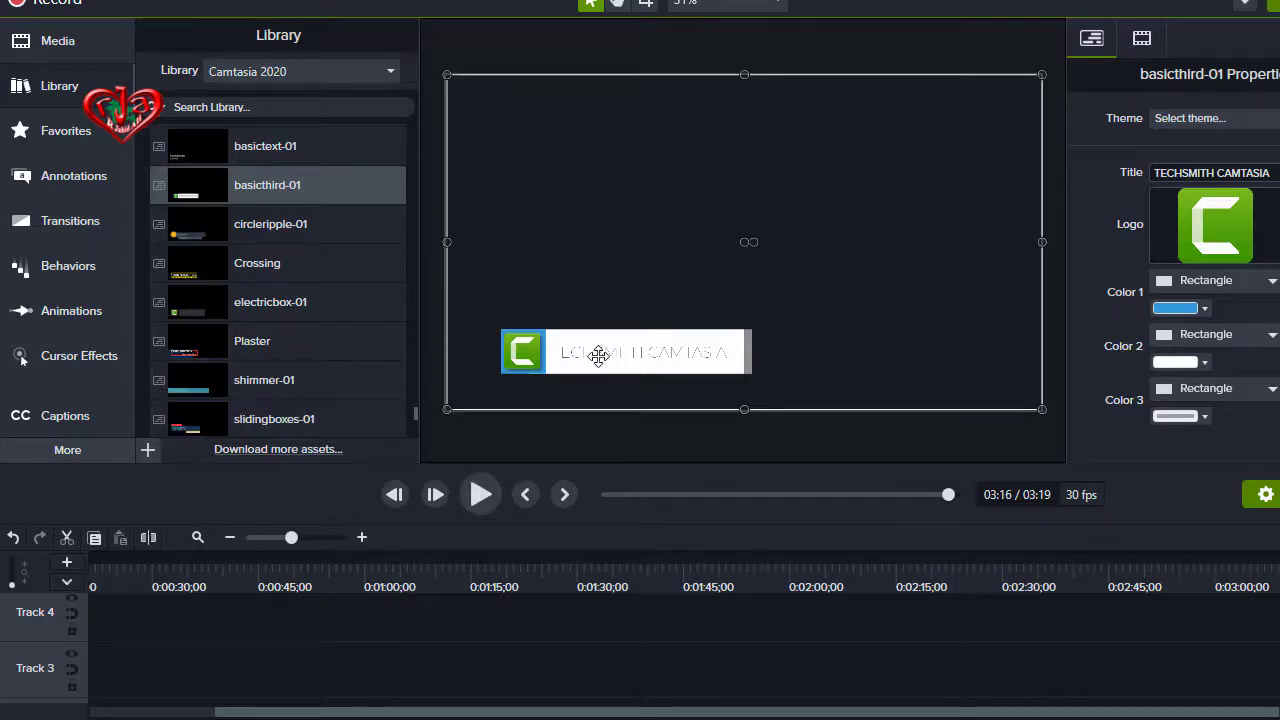
{"action": "key", "text": "Delete"}
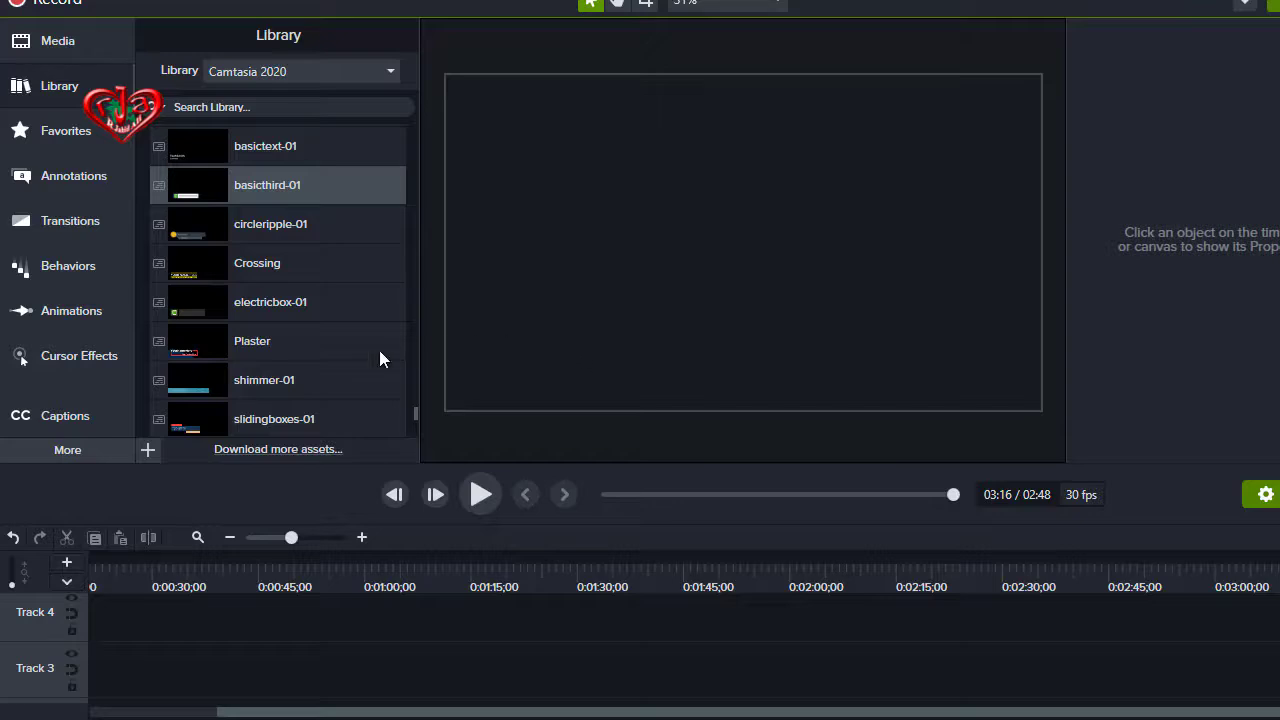
{"action": "scroll", "coordinate": [303, 380], "scroll_direction": "down", "scroll_amount": 1}
{"action": "scroll", "coordinate": [285, 377], "scroll_direction": "down", "scroll_amount": 1}
{"action": "scroll", "coordinate": [274, 369], "scroll_direction": "down", "scroll_amount": 2}
{"action": "scroll", "coordinate": [274, 366], "scroll_direction": "down", "scroll_amount": 1}
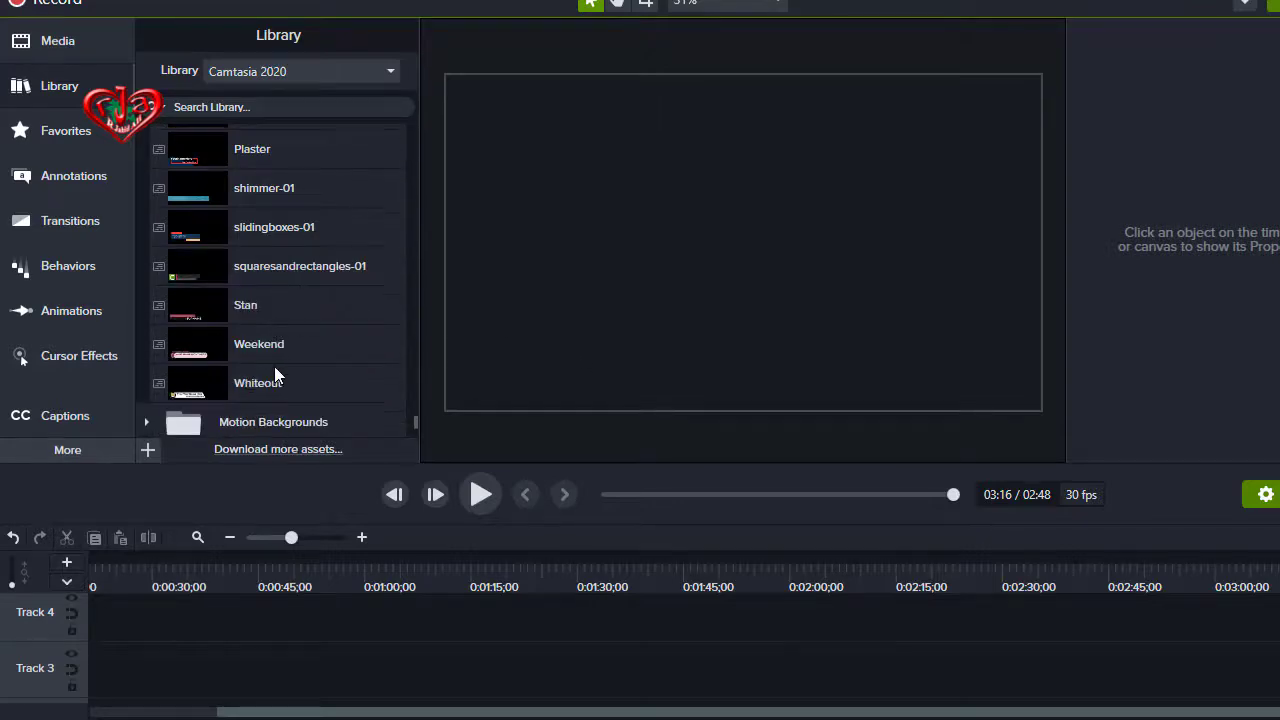
{"action": "right_click", "coordinate": [250, 241]}
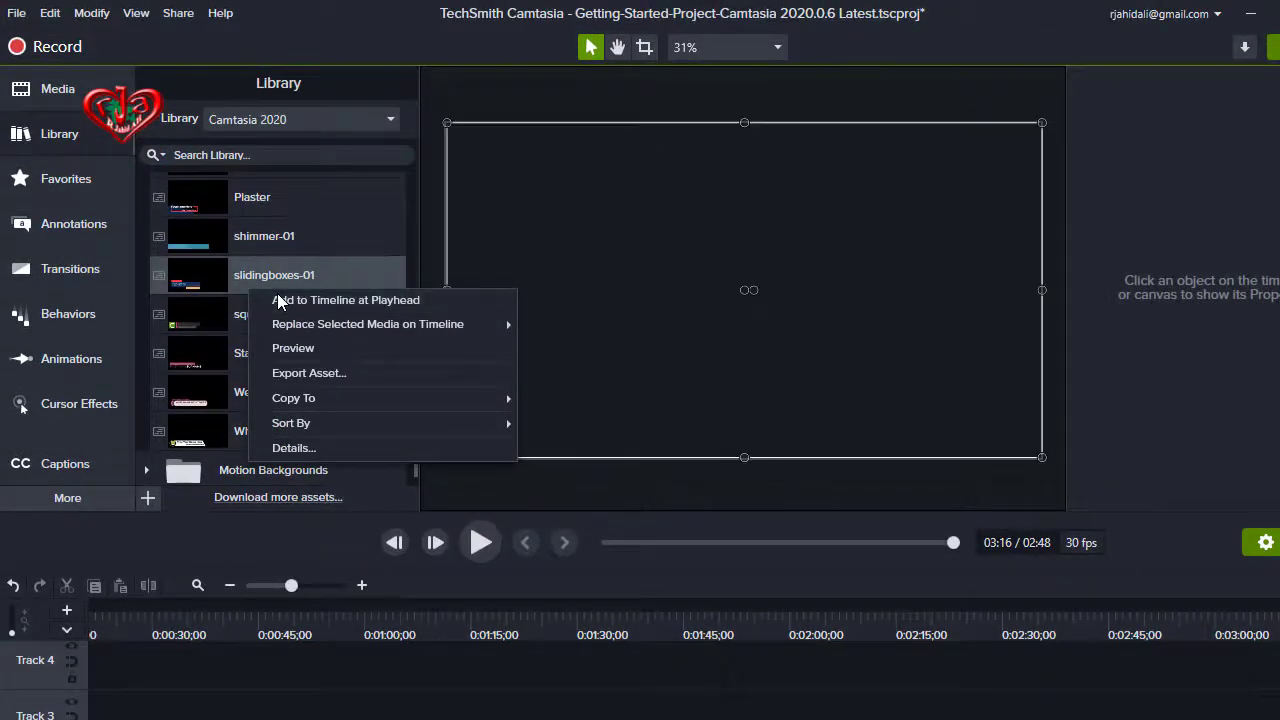
Add slidingboxes-01 at the playhead, play its animation, and rewind to about 03:19.
{"action": "left_click", "coordinate": [278, 302]}
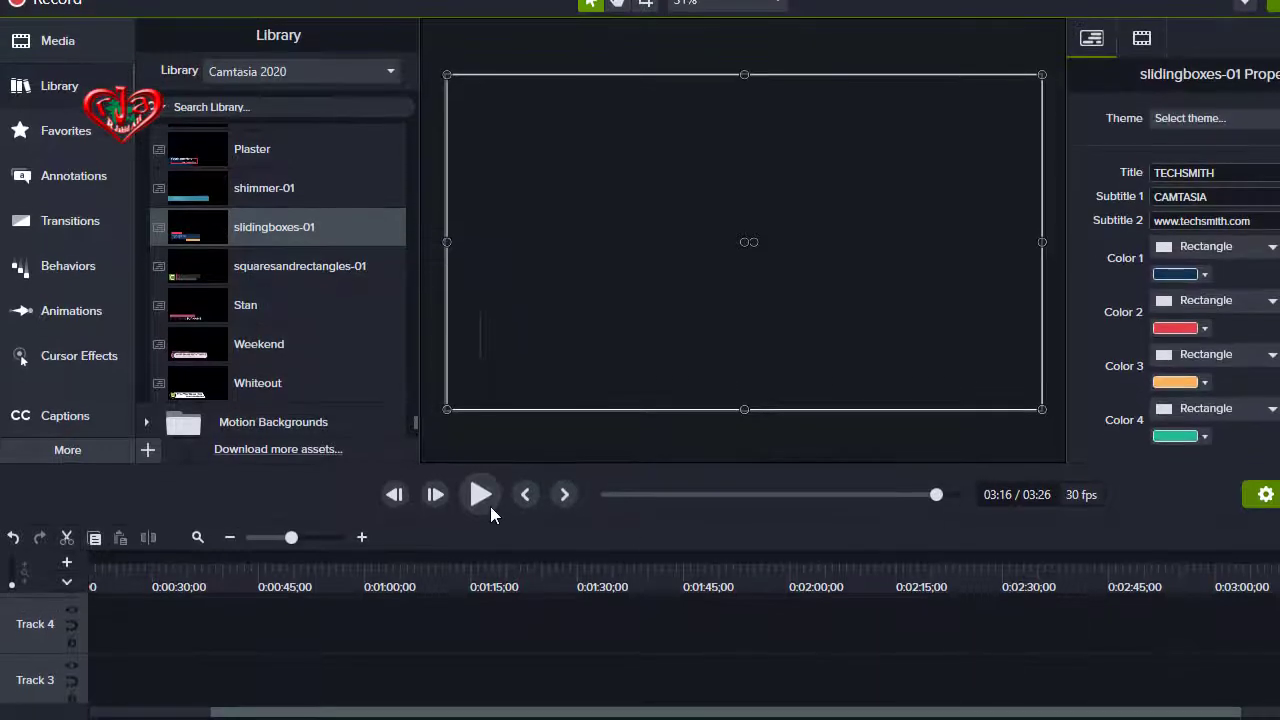
{"action": "left_click", "coordinate": [483, 501]}
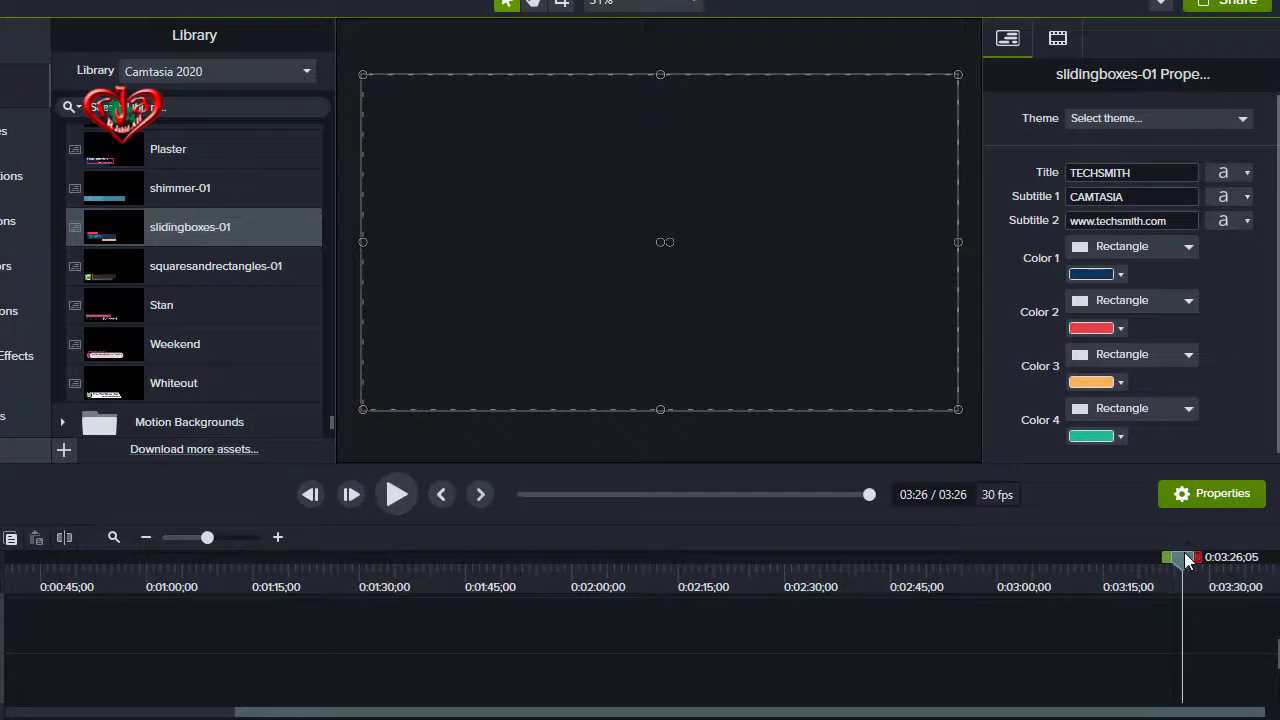
{"action": "left_click_drag", "start_coordinate": [1184, 556], "coordinate": [1160, 556]}
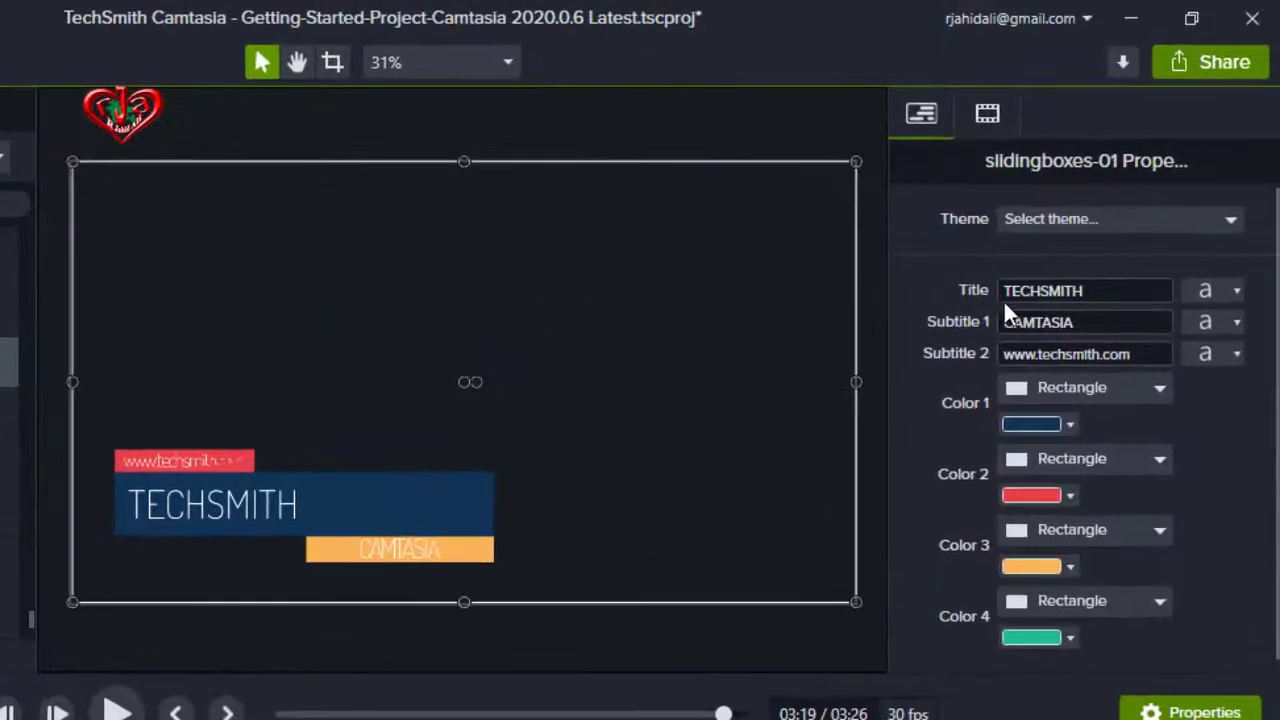
Replace the TECHSMITH title text of slidingboxes-01 with the author's name.
{"action": "double_click", "coordinate": [1040, 291]}
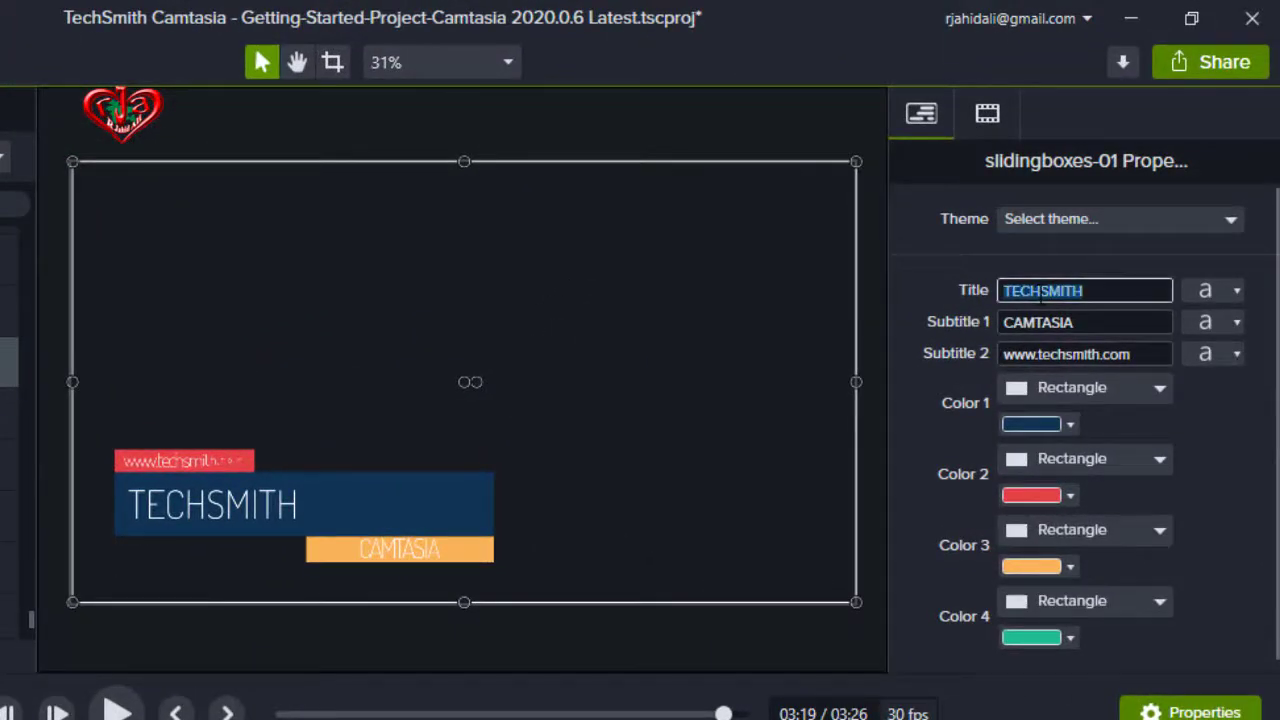
{"action": "type", "text": "R Jahid aAl"}
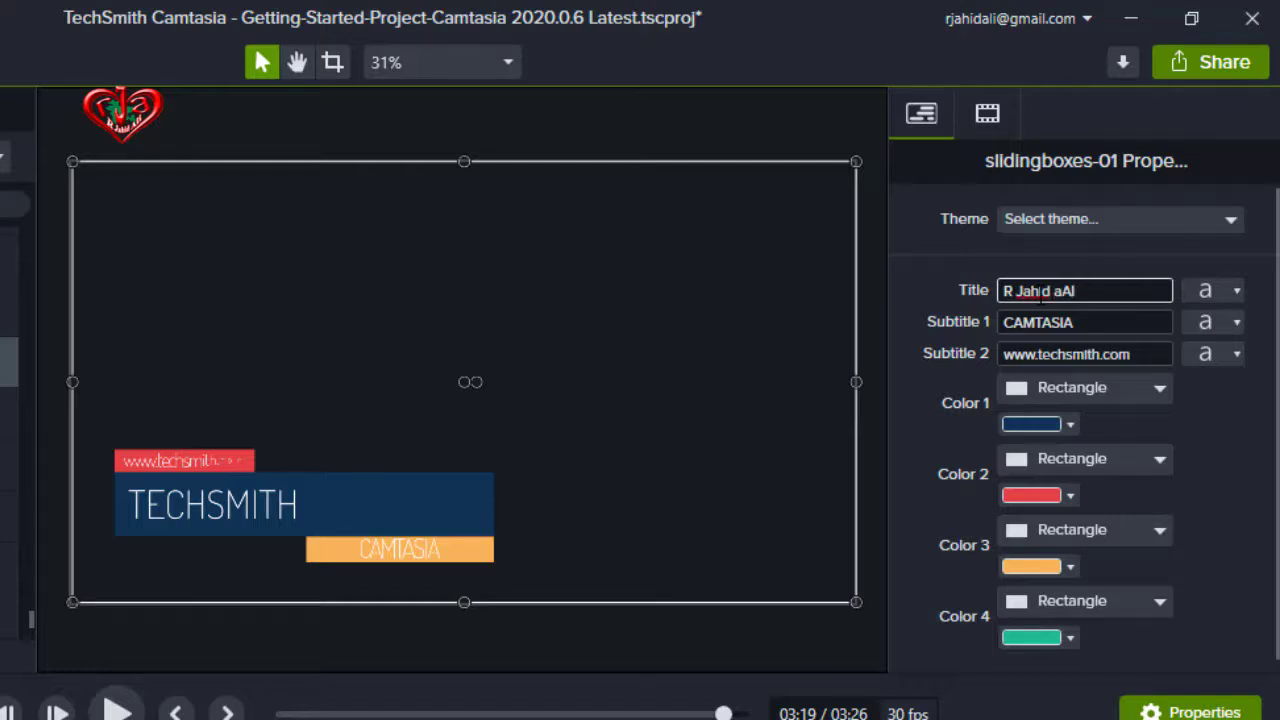
{"action": "key", "text": "BackSpace"}
{"action": "key", "text": "BackSpace"}
{"action": "key", "text": "BackSpace"}
Change the Subtitle 2 web address from techsmith to the channel's youtube.com address.
{"action": "left_click", "coordinate": [1068, 358]}
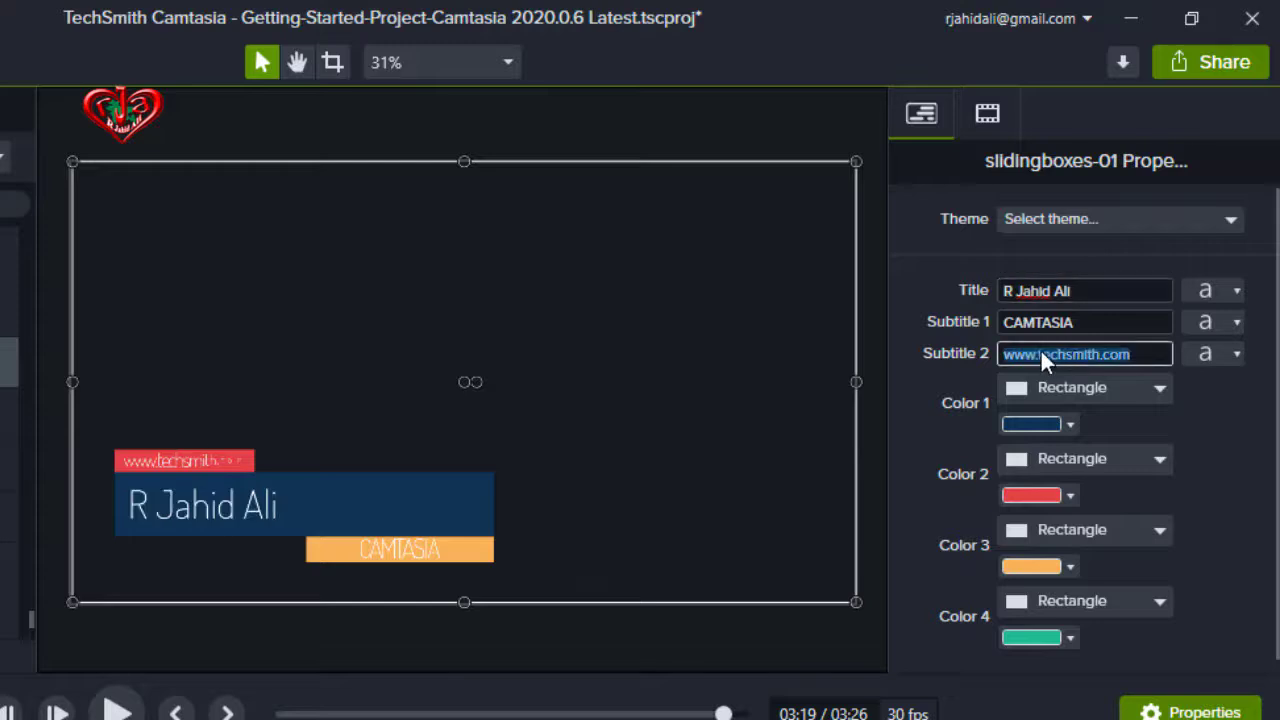
{"action": "left_click", "coordinate": [1040, 352]}
{"action": "left_click_drag", "start_coordinate": [1037, 356], "coordinate": [1101, 359]}
{"action": "type", "text": "you"}
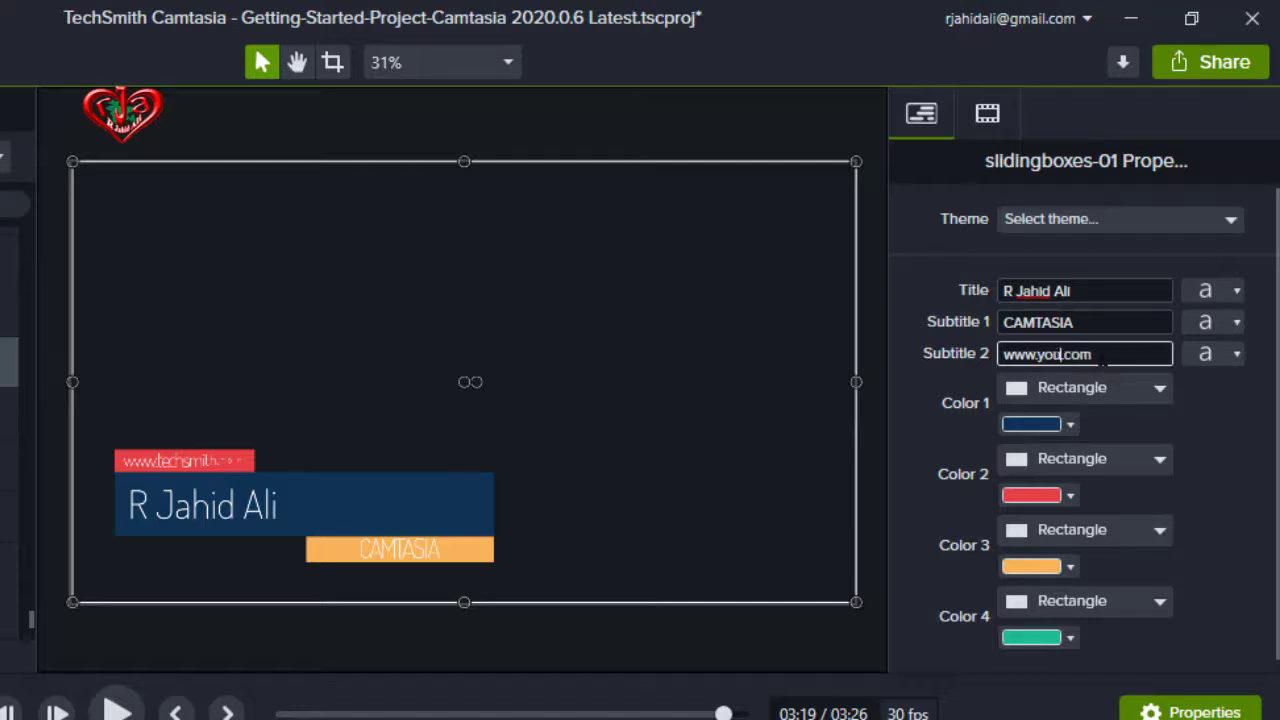
{"action": "type", "text": "tube.com/rjah"}
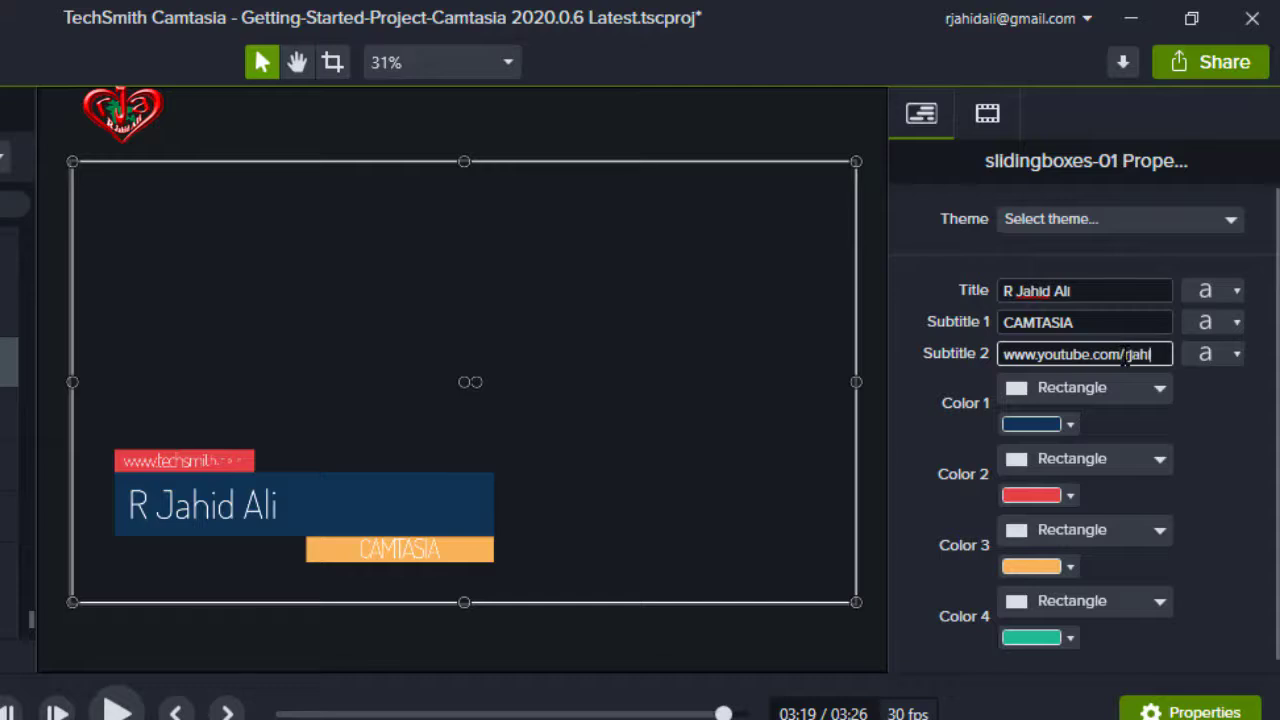
{"action": "type", "text": "idali1"}
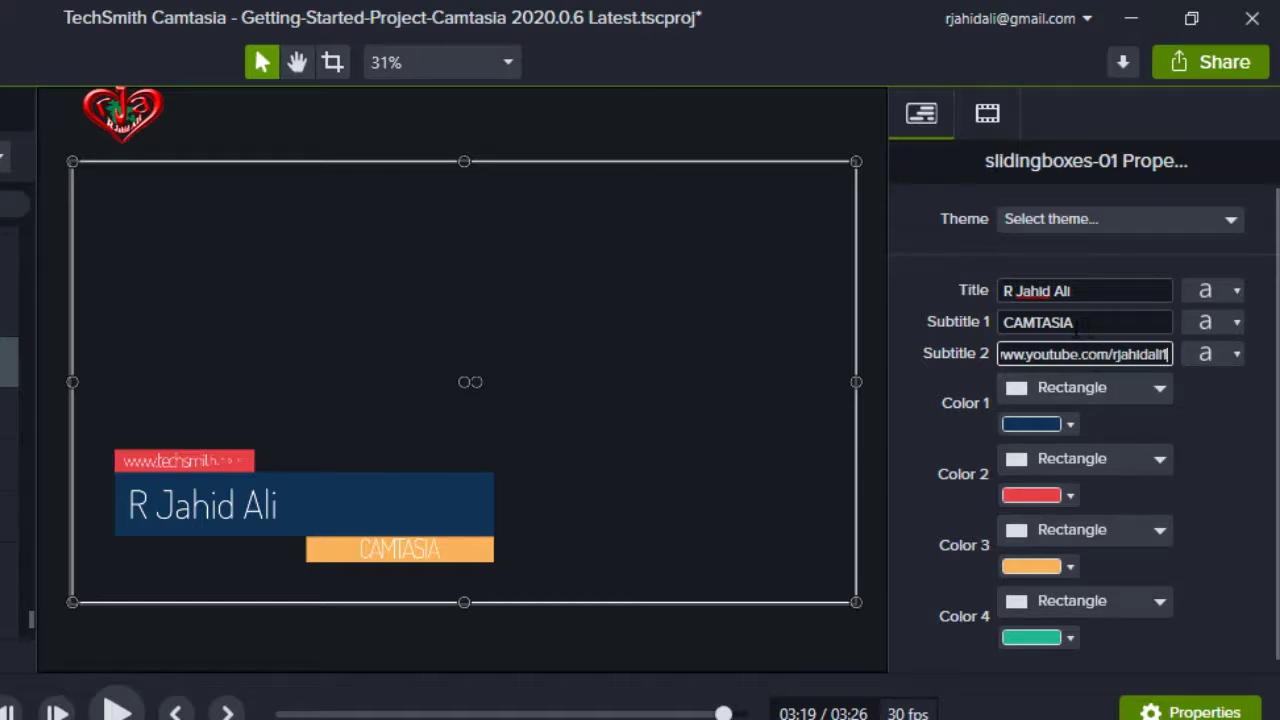
Replace CAMTASIA in Subtitle 1 with YOUTUBE CREATOR and commit it.
{"action": "double_click", "coordinate": [1076, 329]}
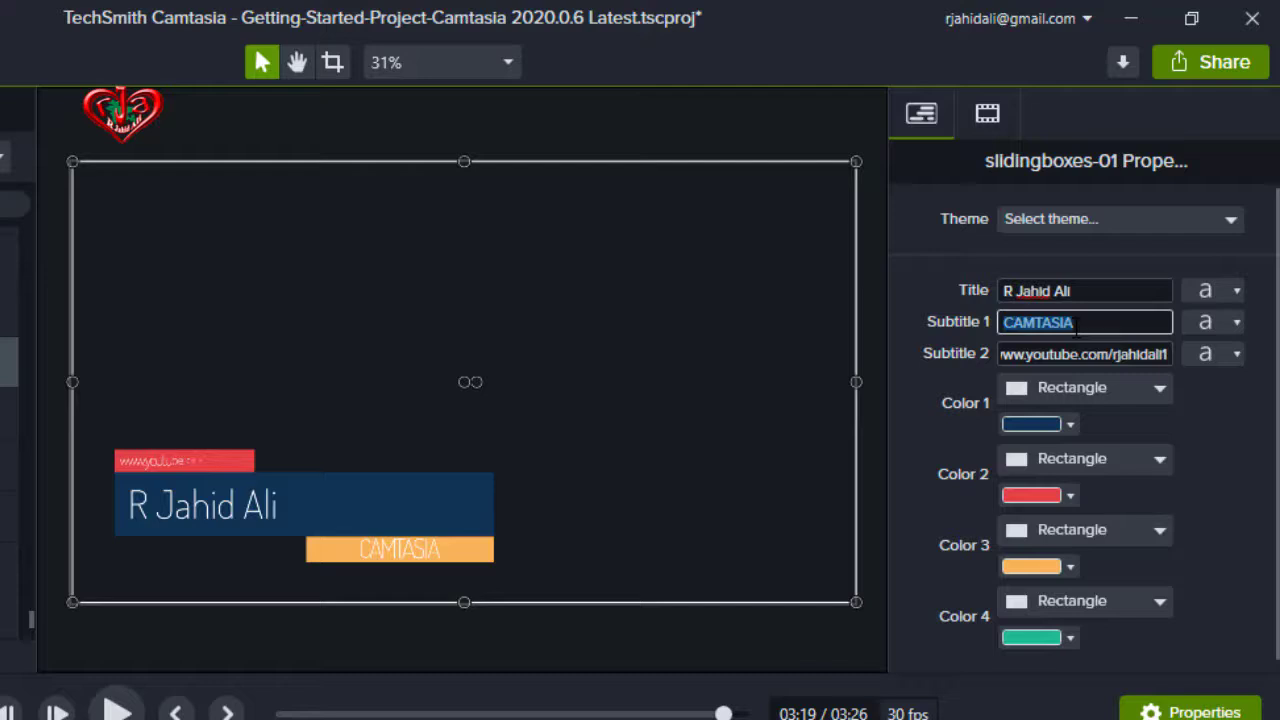
{"action": "type", "text": "yo"}
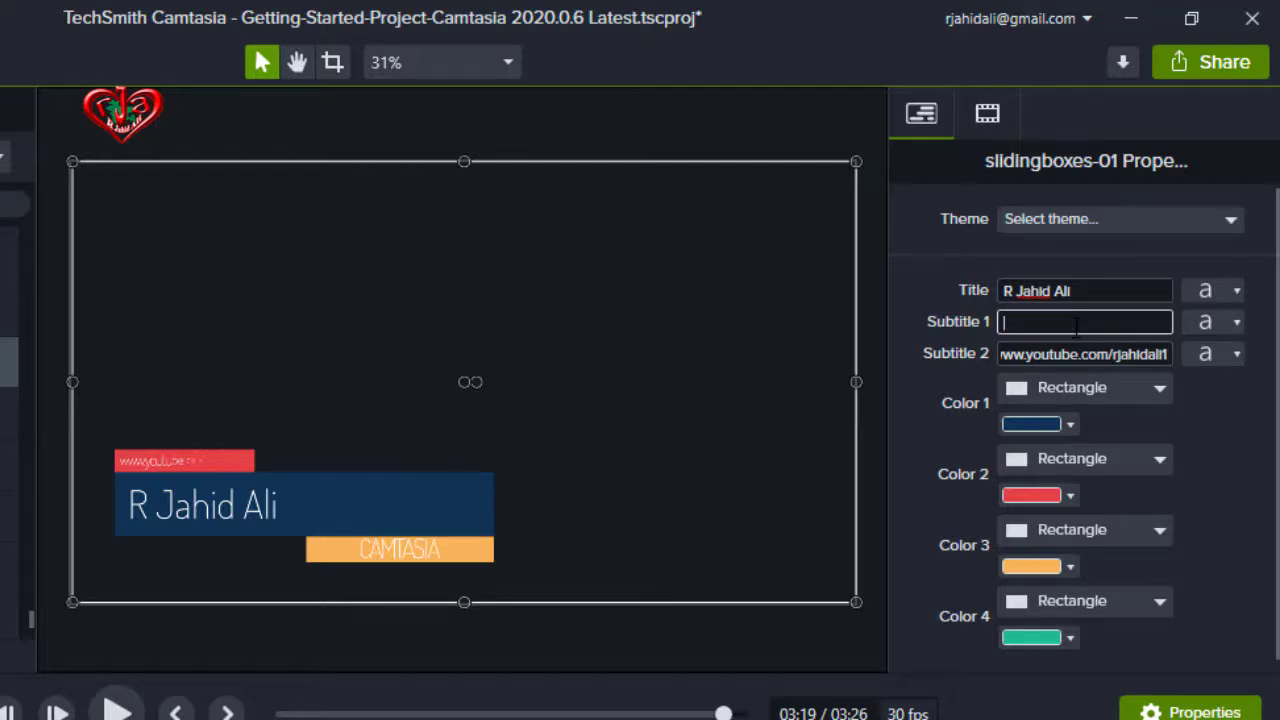
{"action": "type", "text": "YOUTUBE CREATO"}
{"action": "type", "text": "RA"}
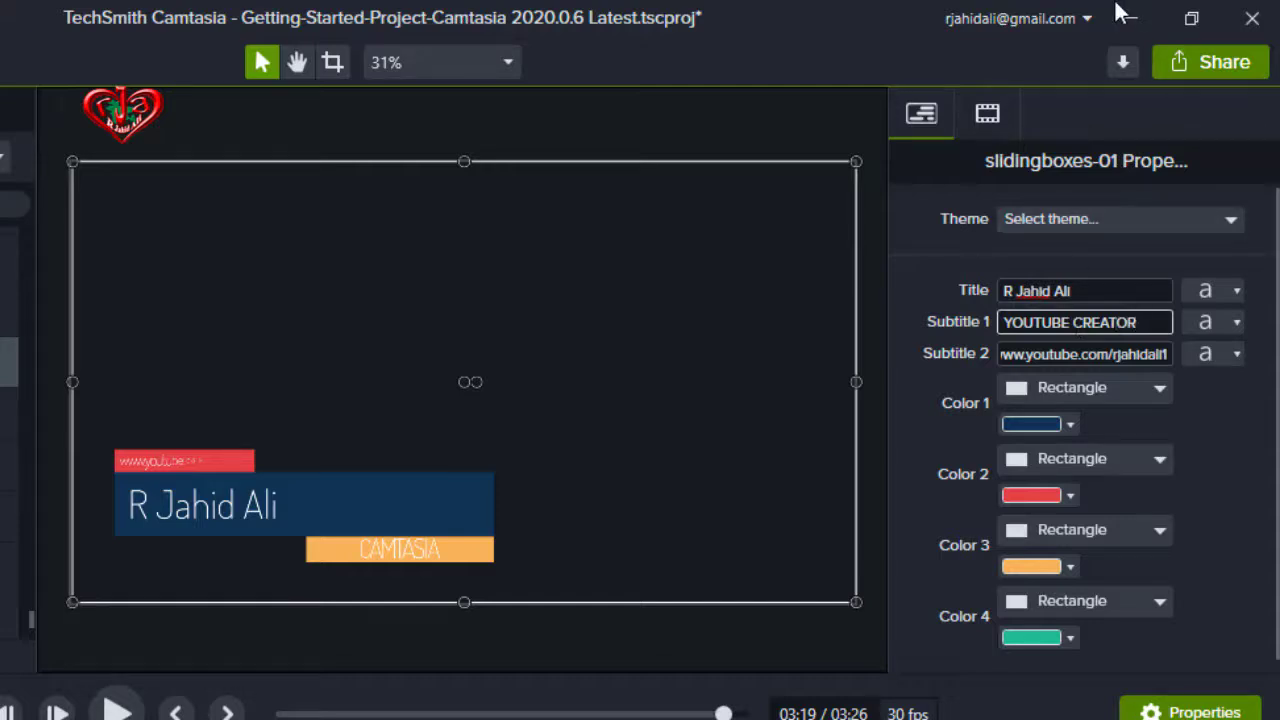
{"action": "left_click", "coordinate": [1114, 358]}
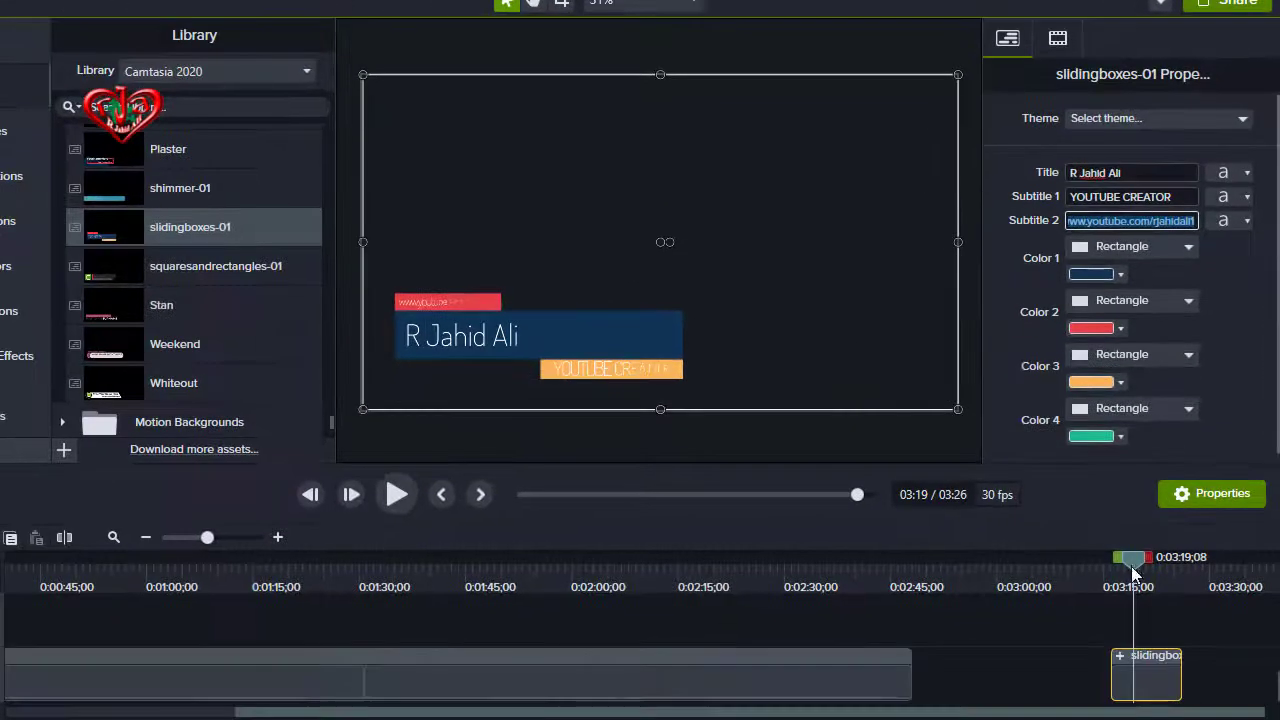
{"action": "left_click", "coordinate": [1130, 567]}
{"action": "left_click_drag", "start_coordinate": [1130, 567], "coordinate": [1109, 565]}
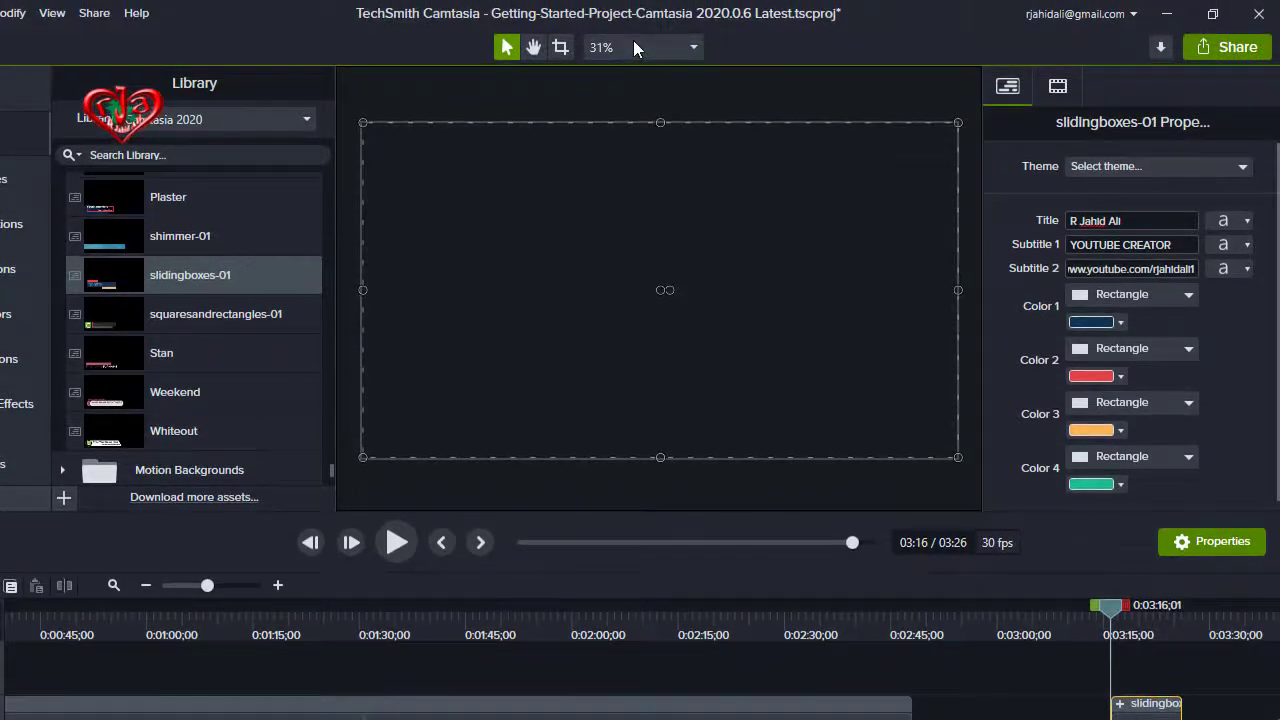
{"action": "left_click", "coordinate": [633, 43]}
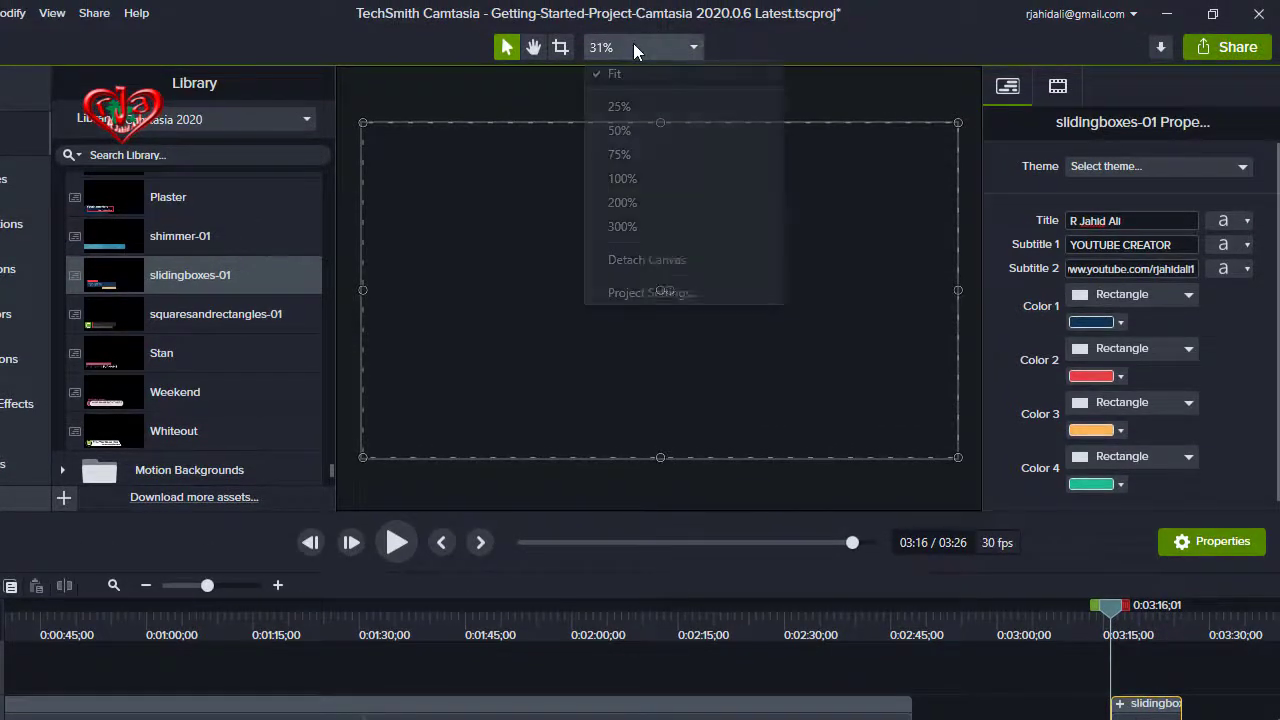
{"action": "left_click", "coordinate": [663, 259]}
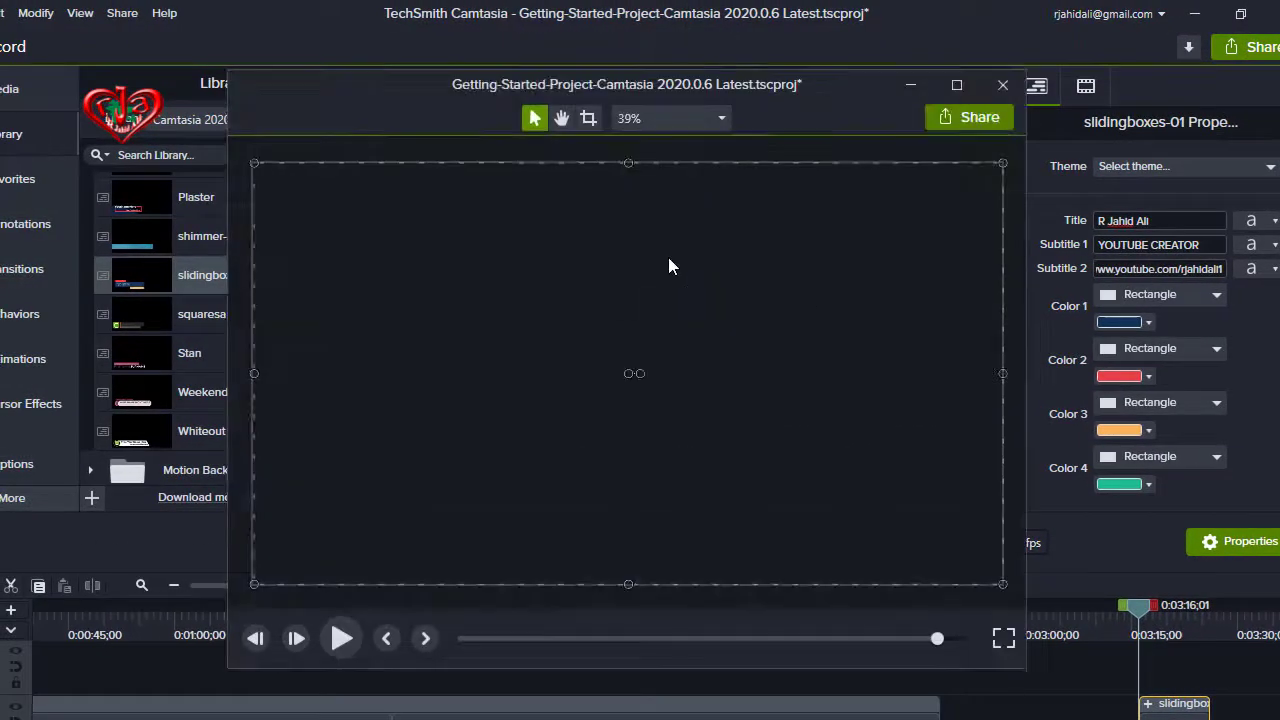
{"action": "left_click", "coordinate": [341, 638]}
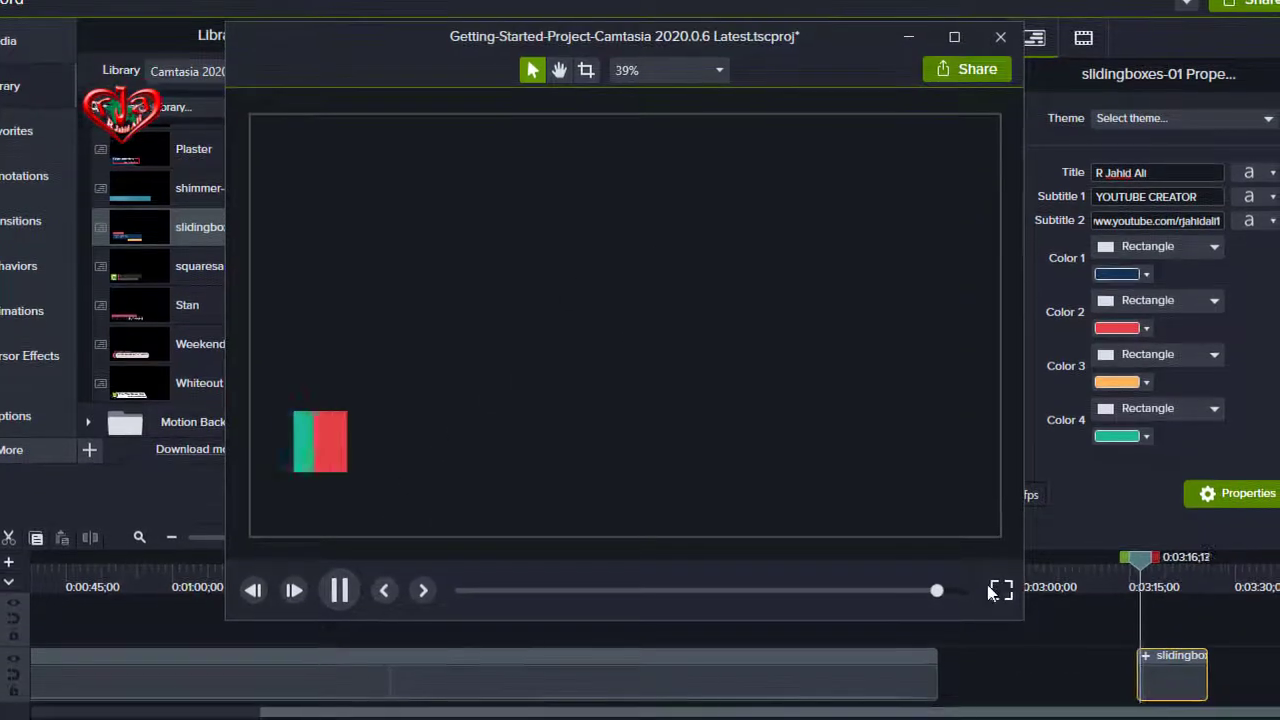
{"action": "left_click", "coordinate": [979, 591]}
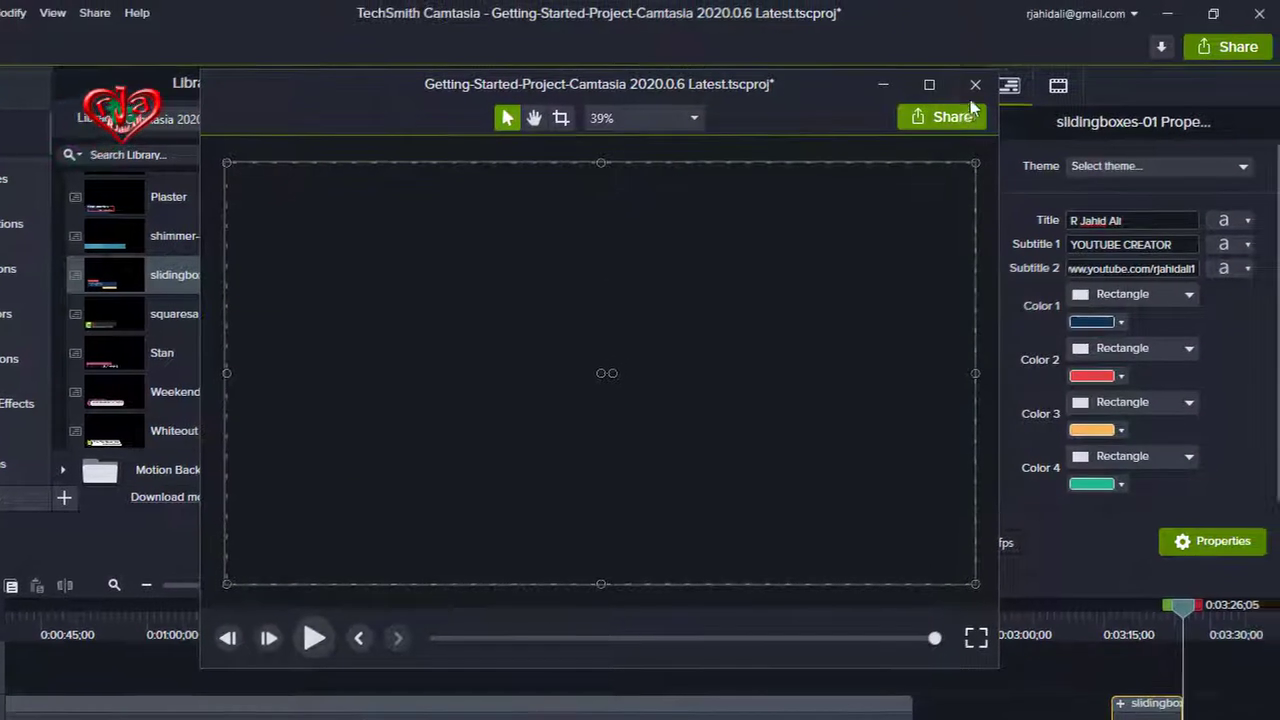
{"action": "left_click", "coordinate": [972, 86]}
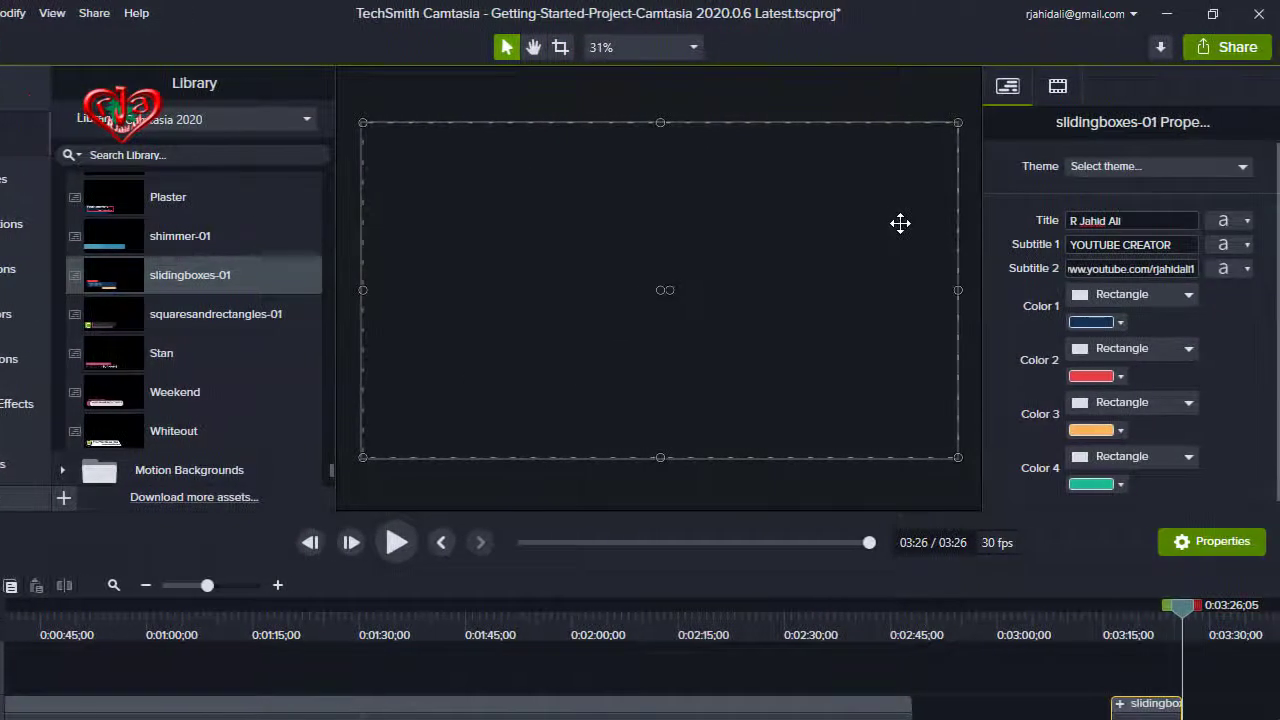
Add the spinningcounter motion background at the playhead after the lower third and preview it.
{"action": "scroll", "coordinate": [172, 306], "scroll_direction": "down", "scroll_amount": 1}
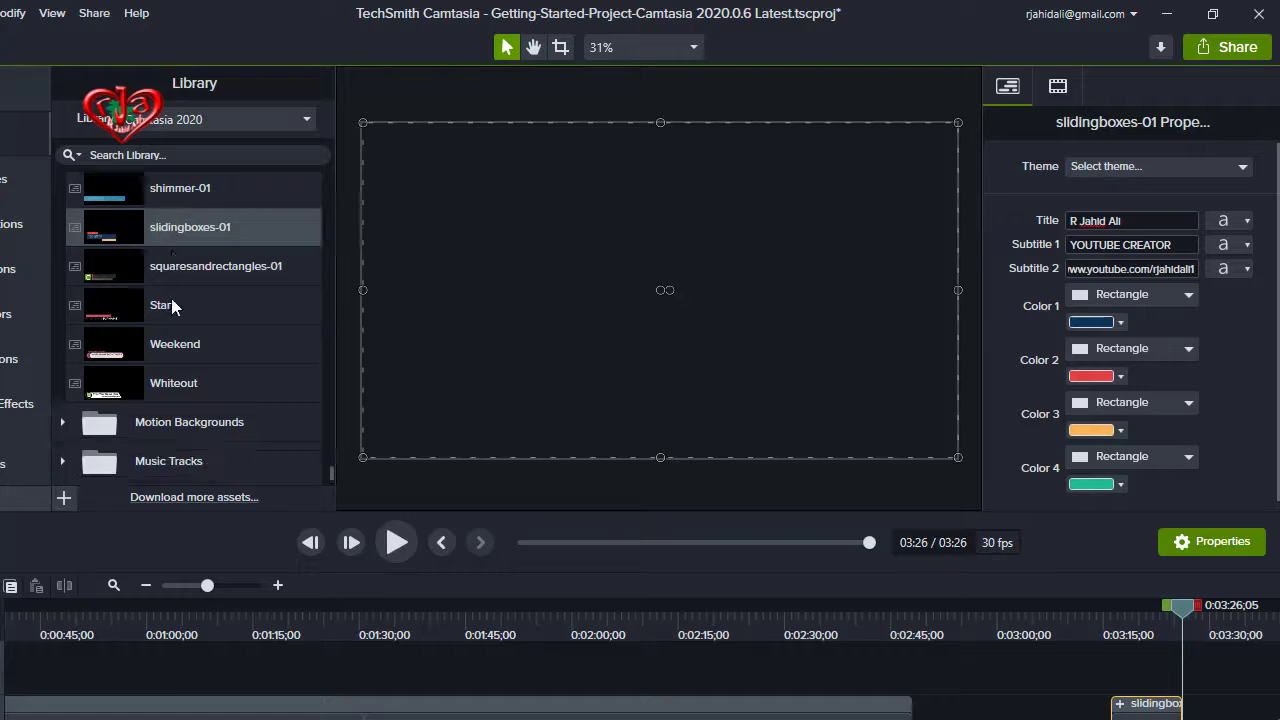
{"action": "scroll", "coordinate": [172, 306], "scroll_direction": "down", "scroll_amount": 2}
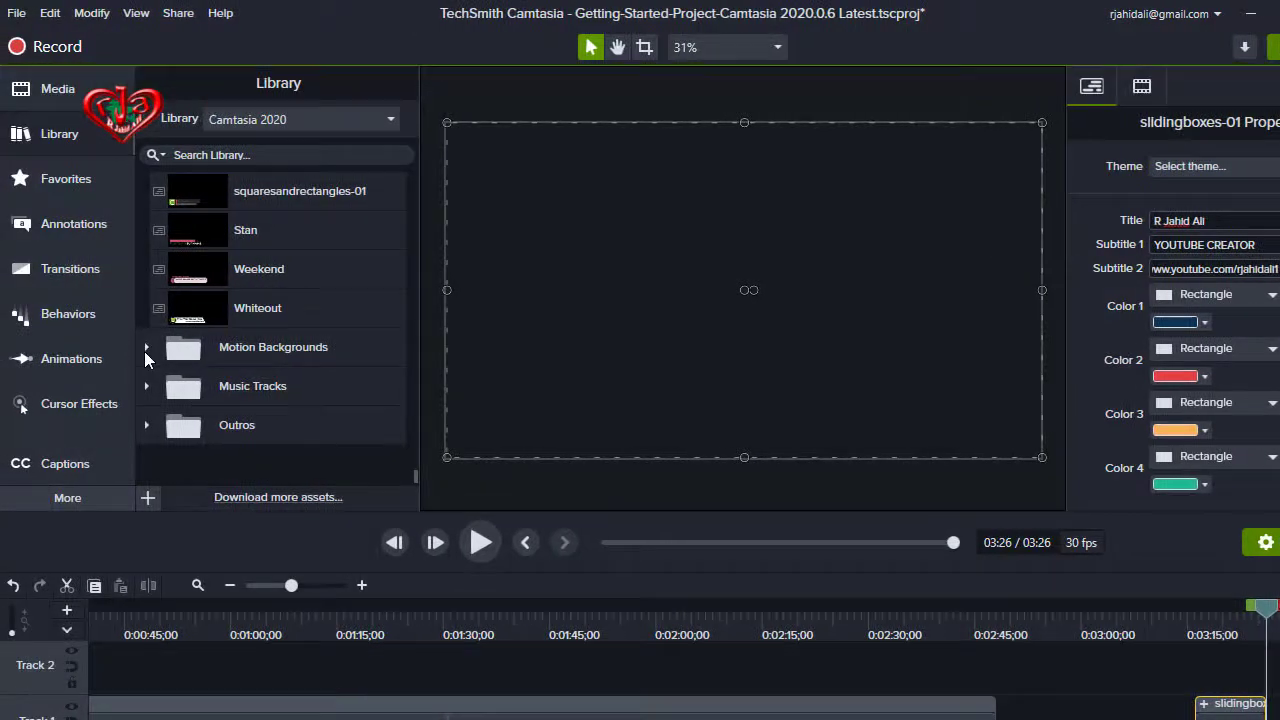
{"action": "left_click", "coordinate": [146, 349]}
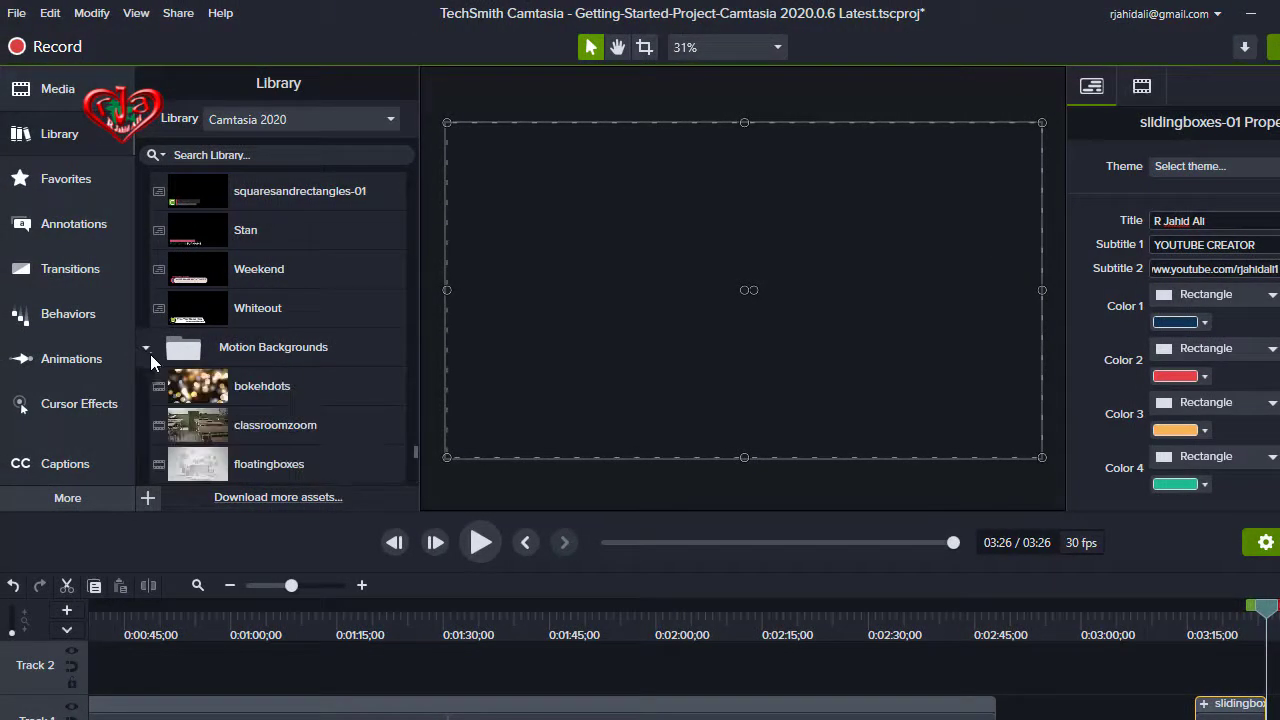
{"action": "scroll", "coordinate": [290, 424], "scroll_direction": "down", "scroll_amount": 2}
{"action": "scroll", "coordinate": [245, 378], "scroll_direction": "down", "scroll_amount": 3}
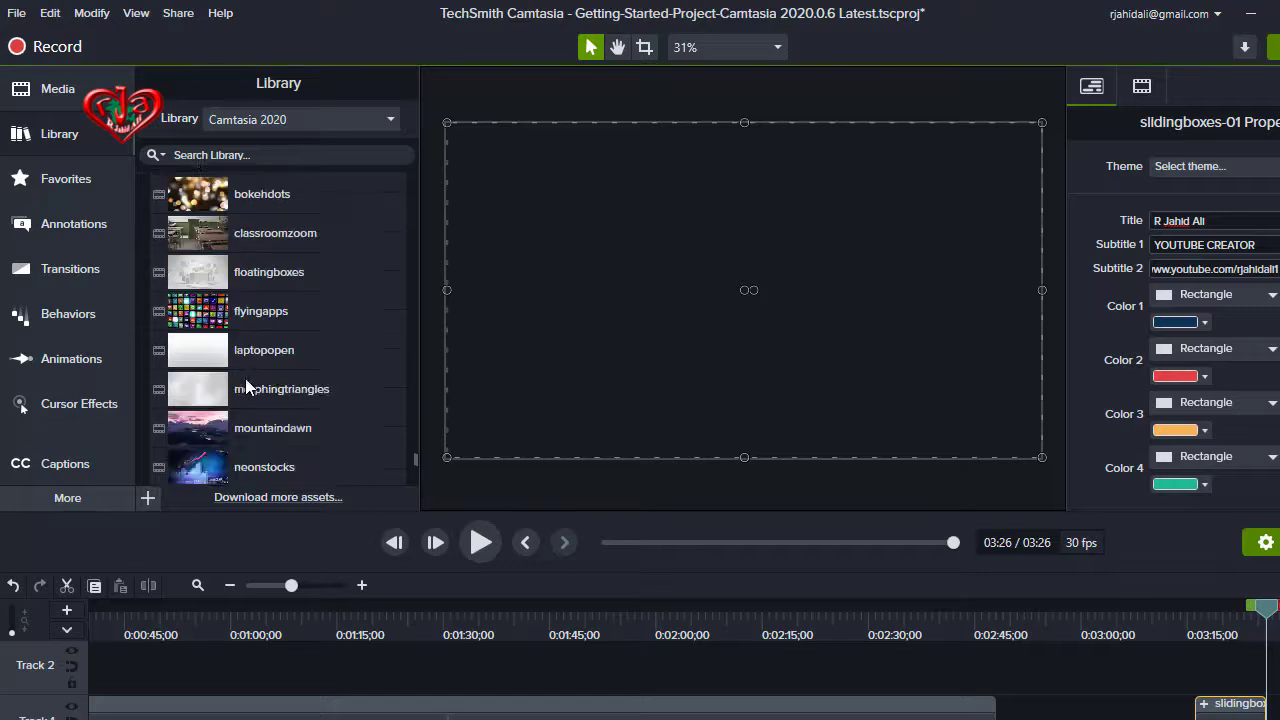
{"action": "scroll", "coordinate": [245, 377], "scroll_direction": "down", "scroll_amount": 1}
{"action": "scroll", "coordinate": [245, 377], "scroll_direction": "down", "scroll_amount": 1}
{"action": "scroll", "coordinate": [245, 377], "scroll_direction": "down", "scroll_amount": 2}
{"action": "scroll", "coordinate": [245, 377], "scroll_direction": "down", "scroll_amount": 4}
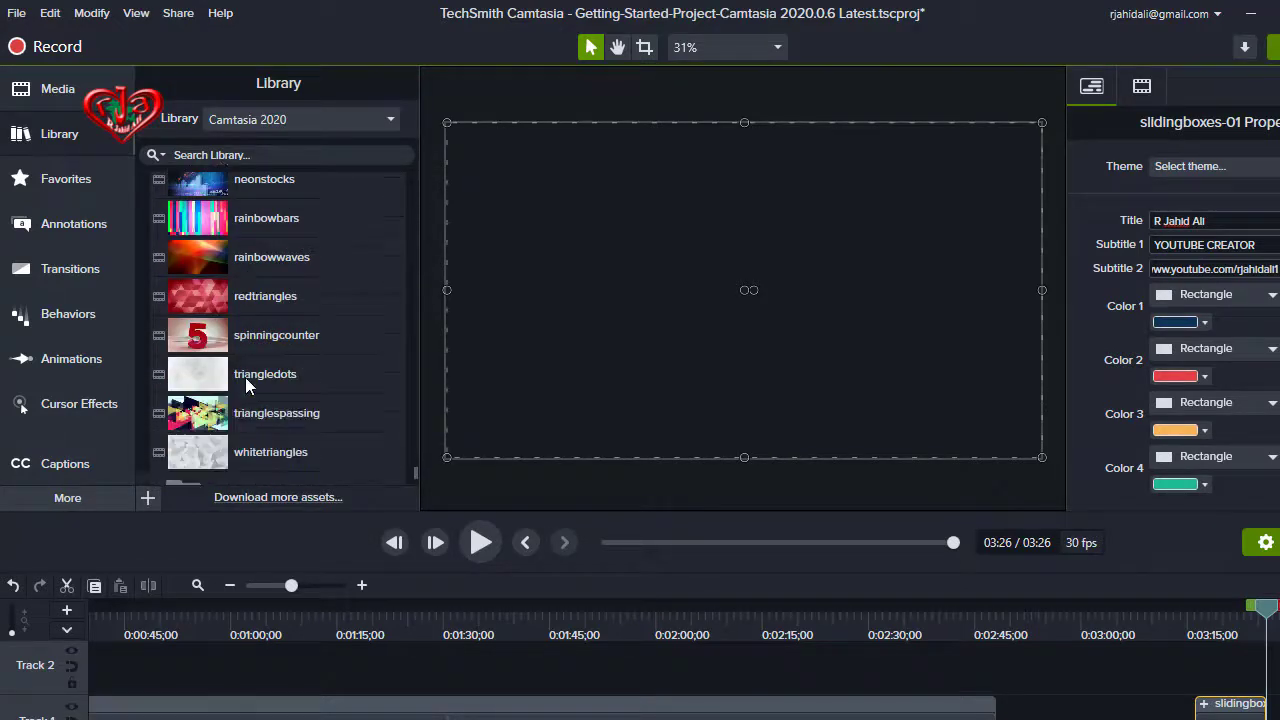
{"action": "scroll", "coordinate": [245, 377], "scroll_direction": "down", "scroll_amount": 1}
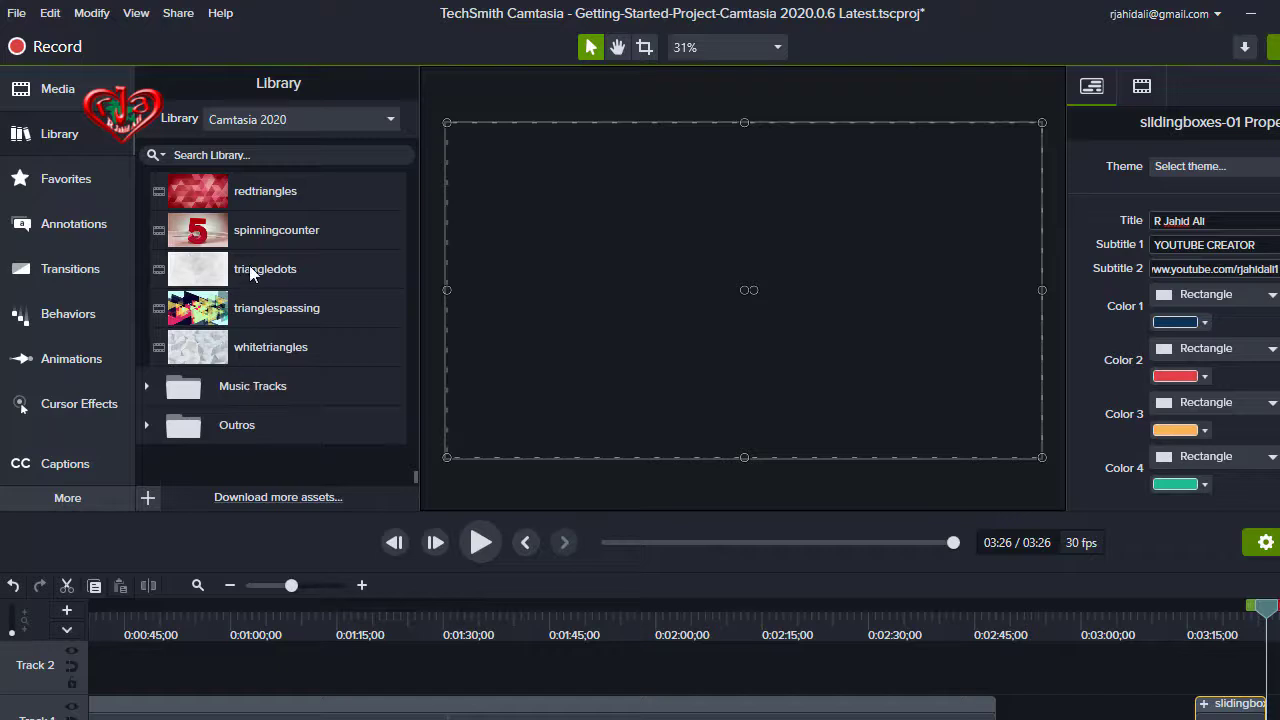
{"action": "right_click", "coordinate": [262, 230]}
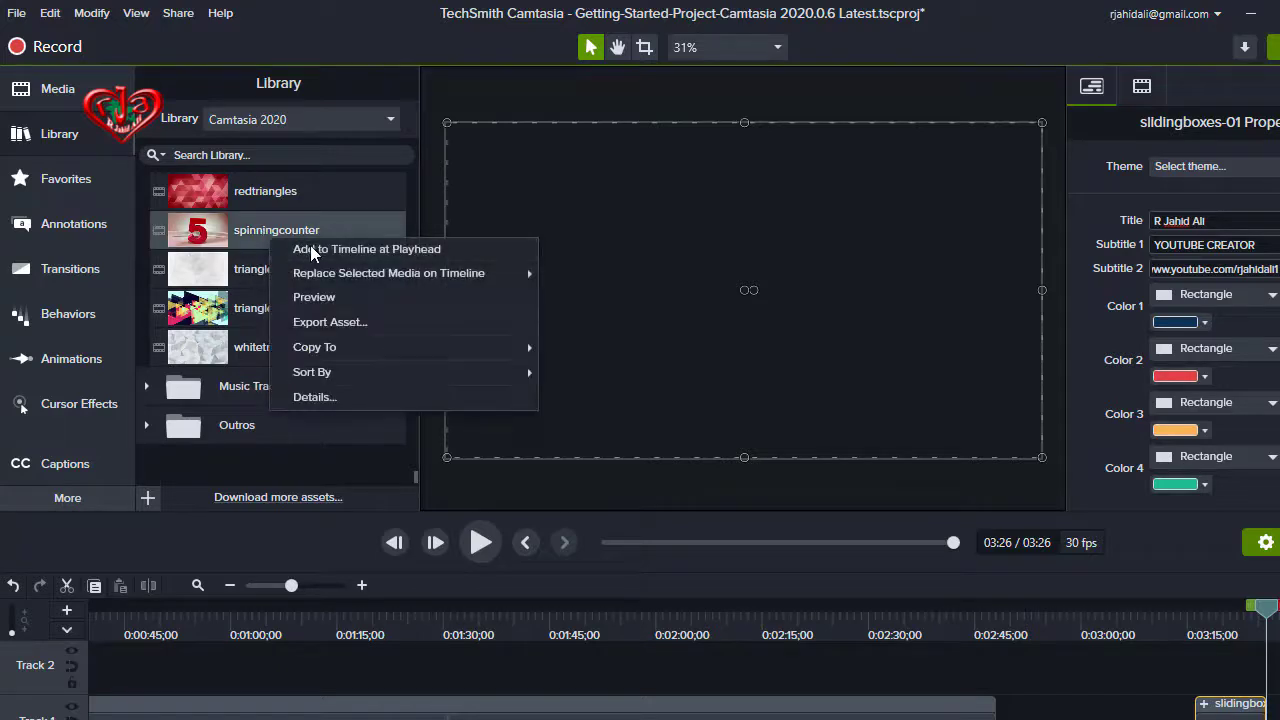
{"action": "left_click", "coordinate": [311, 248]}
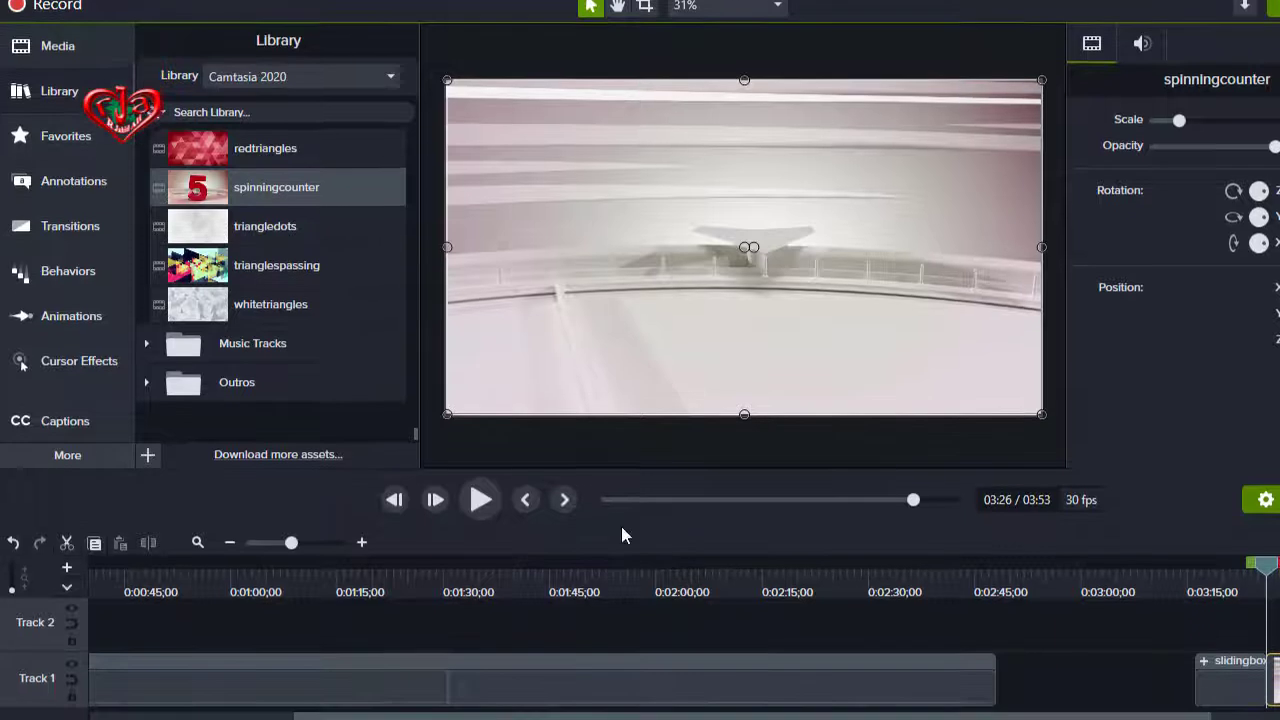
{"action": "left_click", "coordinate": [483, 490]}
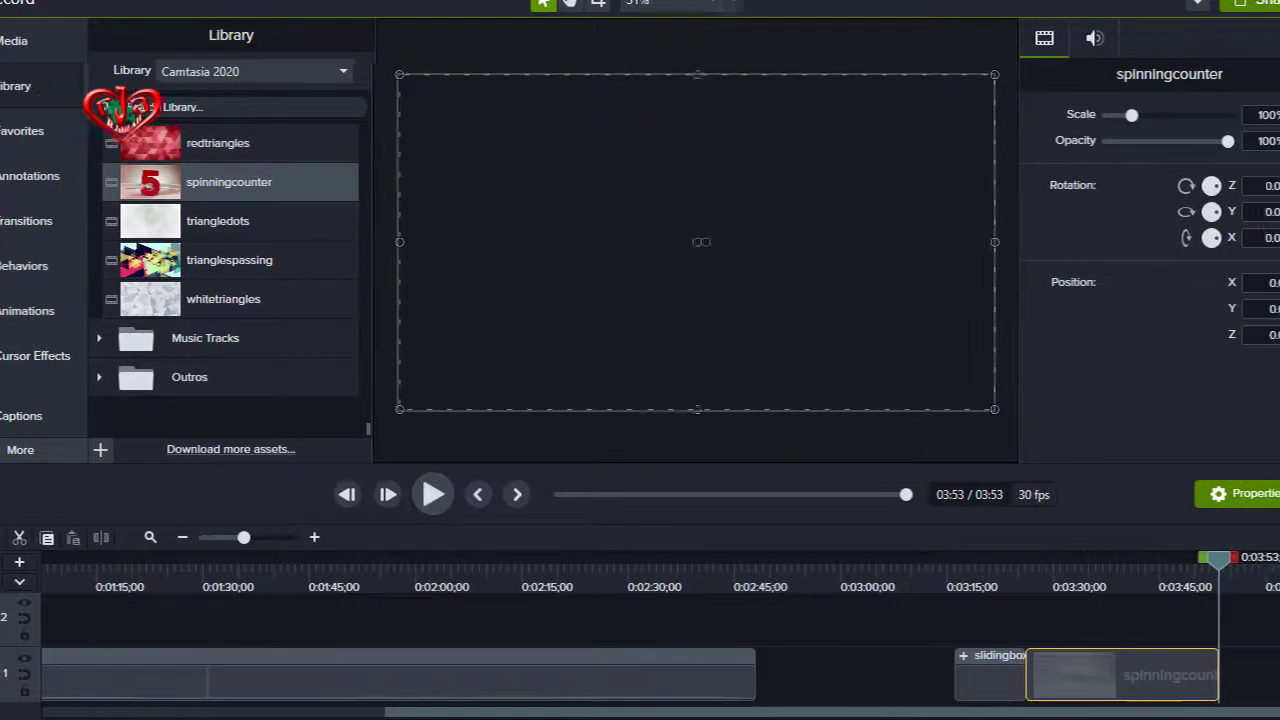
Delete the slidingboxes lower-third clip and rewind to the start of spinningcounter.
{"action": "left_click", "coordinate": [951, 685]}
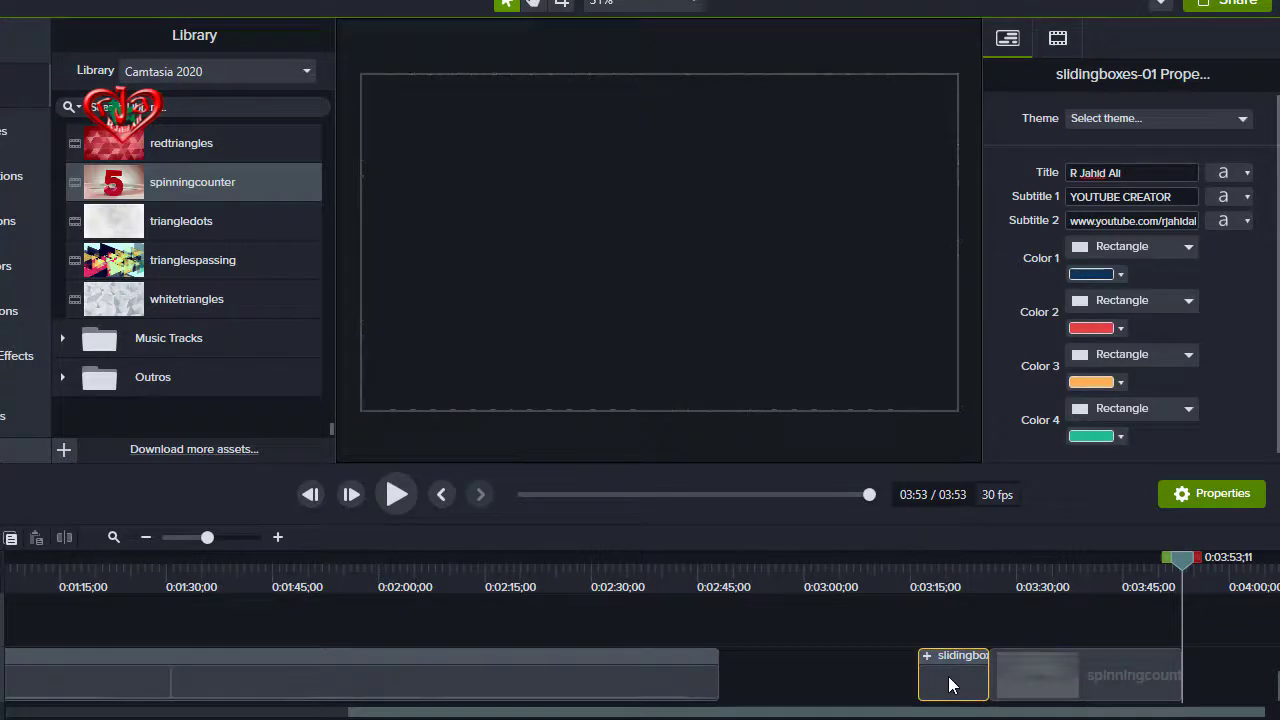
{"action": "key", "text": "Delete"}
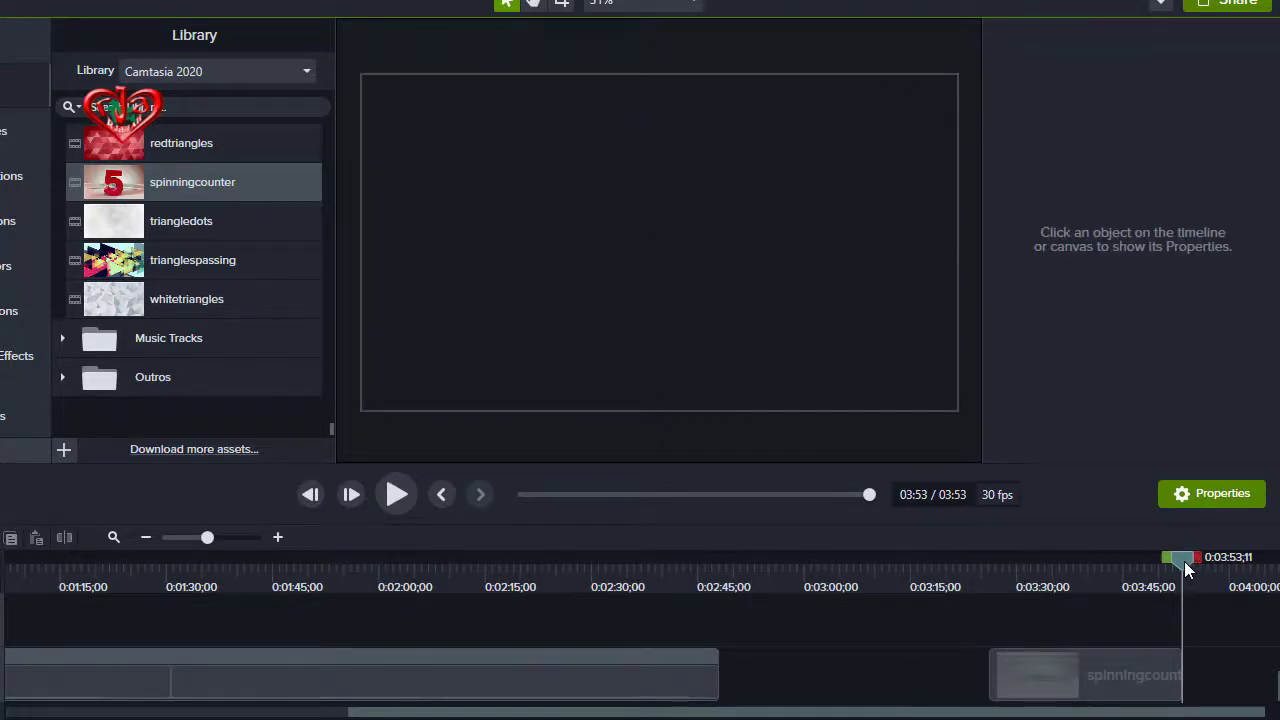
{"action": "left_click_drag", "start_coordinate": [1184, 562], "coordinate": [993, 588]}
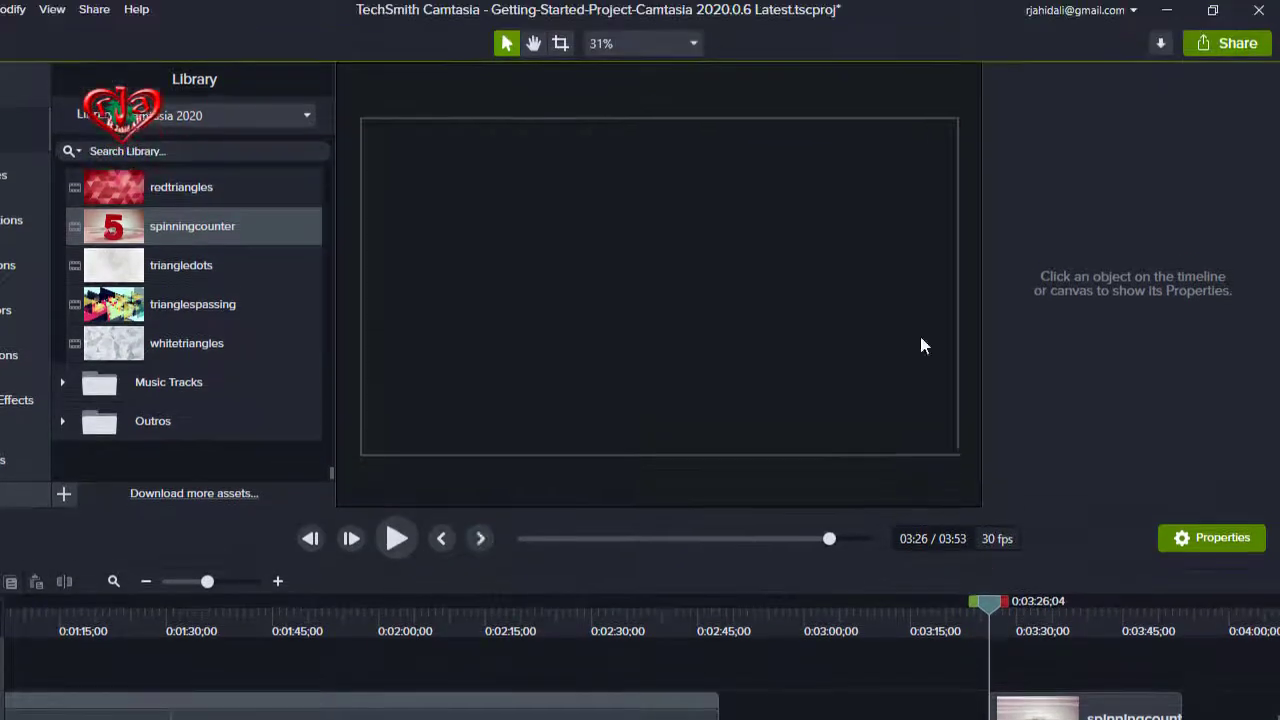
Detach the canvas, preview spinningcounter full screen to 03:53, then re-dock the canvas.
{"action": "left_click", "coordinate": [673, 44]}
{"action": "key", "text": "Escape"}
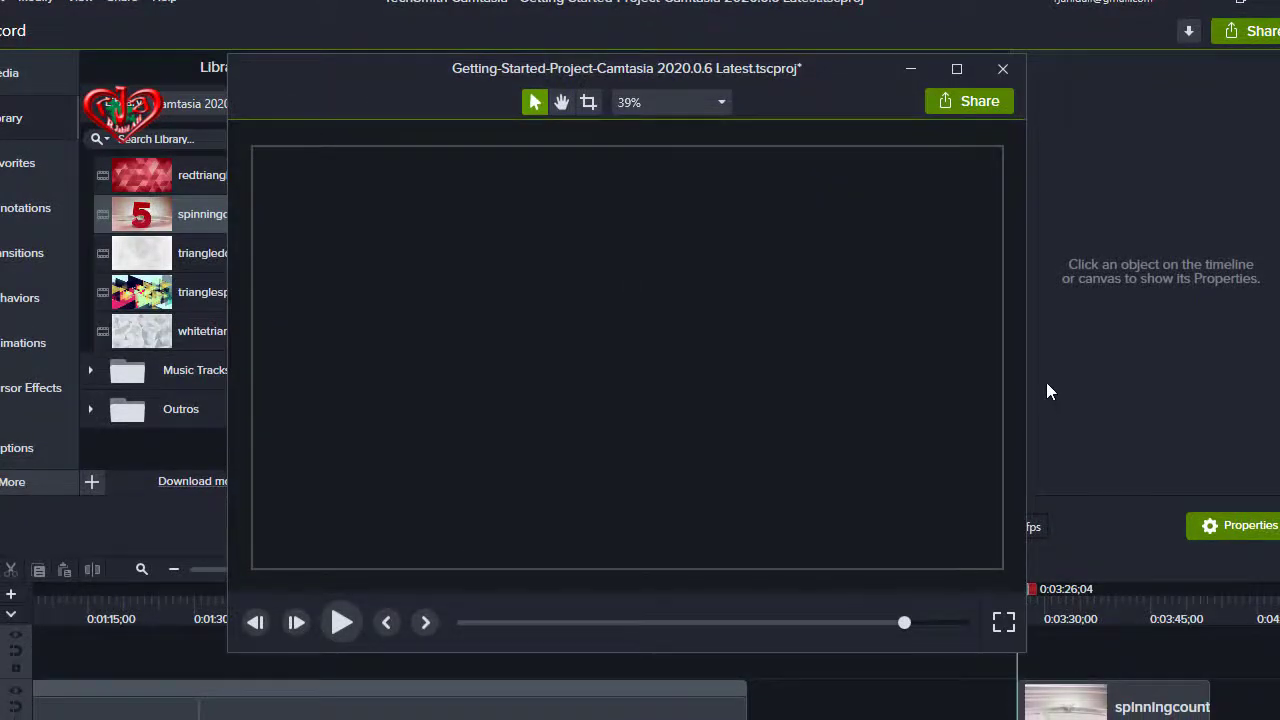
{"action": "left_click", "coordinate": [1003, 622]}
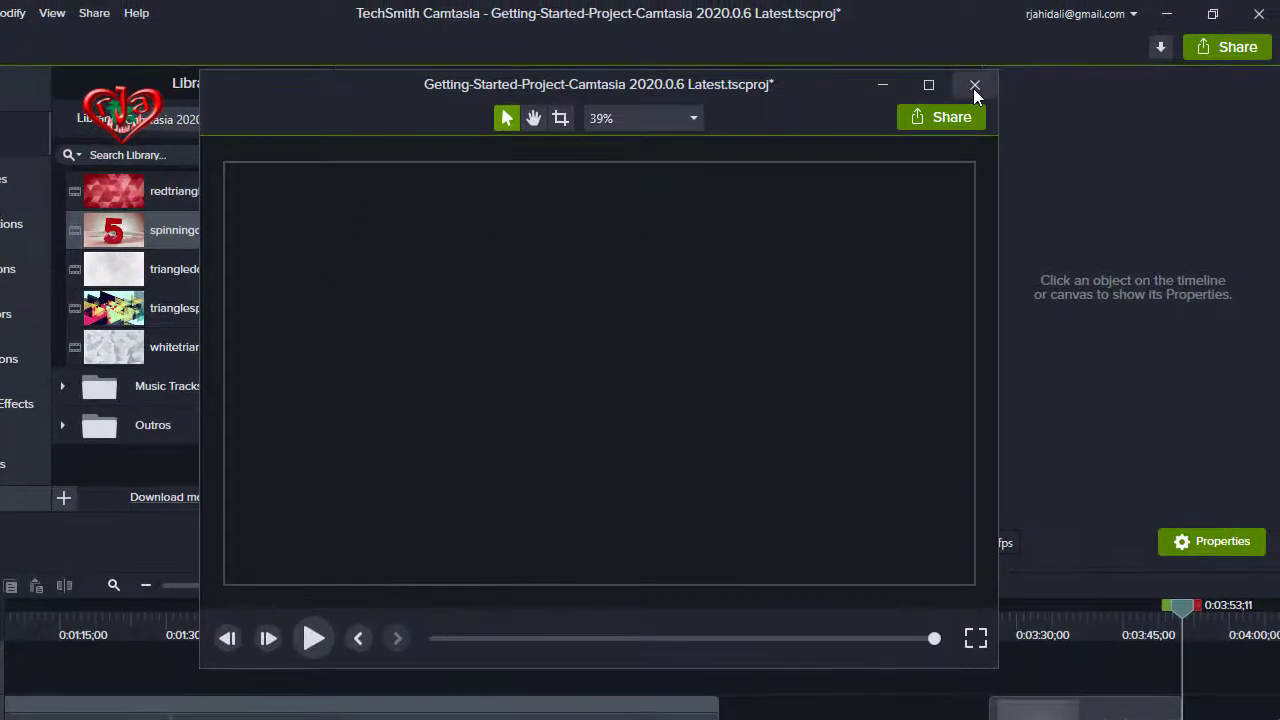
{"action": "left_click", "coordinate": [975, 86]}
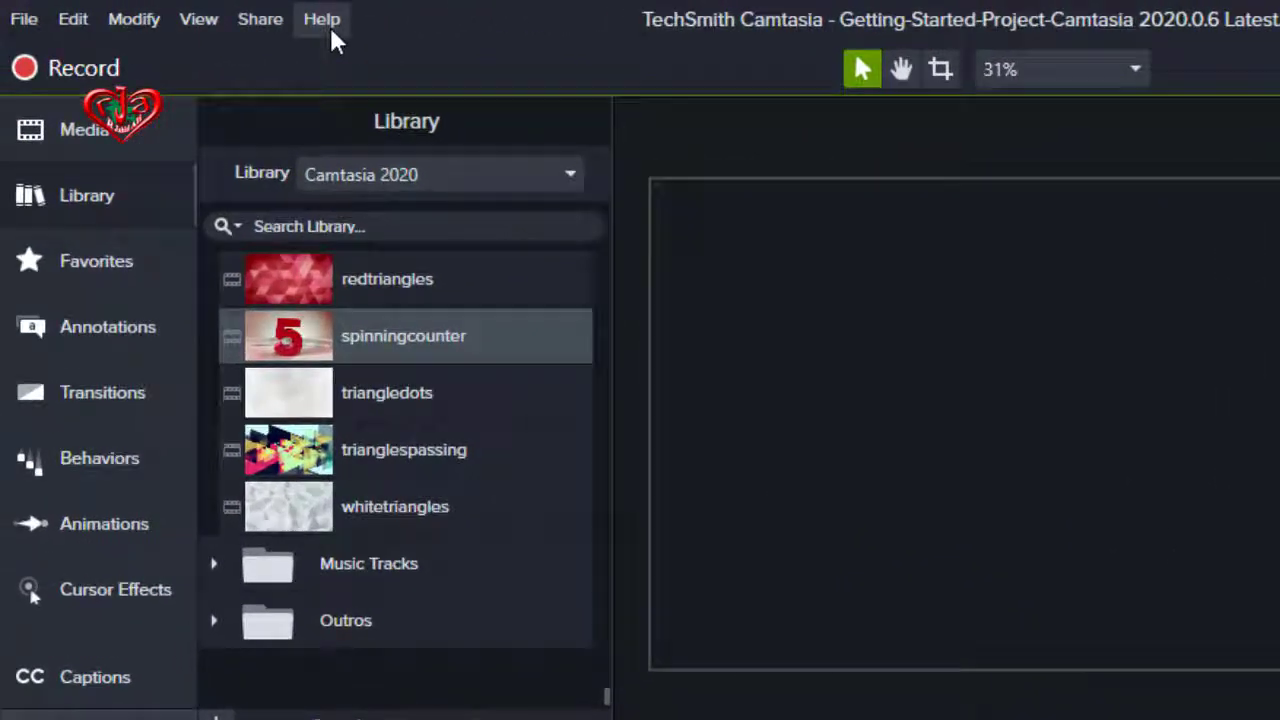
{"action": "left_click", "coordinate": [139, 15]}
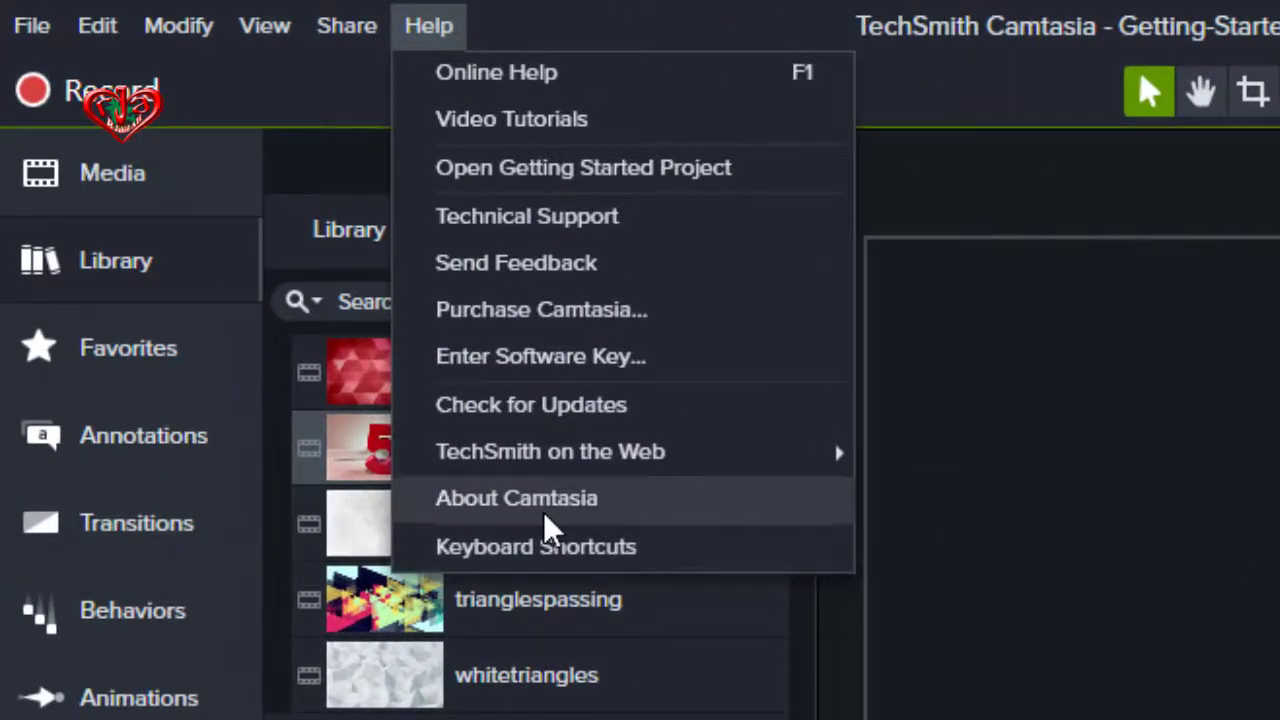
{"action": "left_click", "coordinate": [543, 500]}
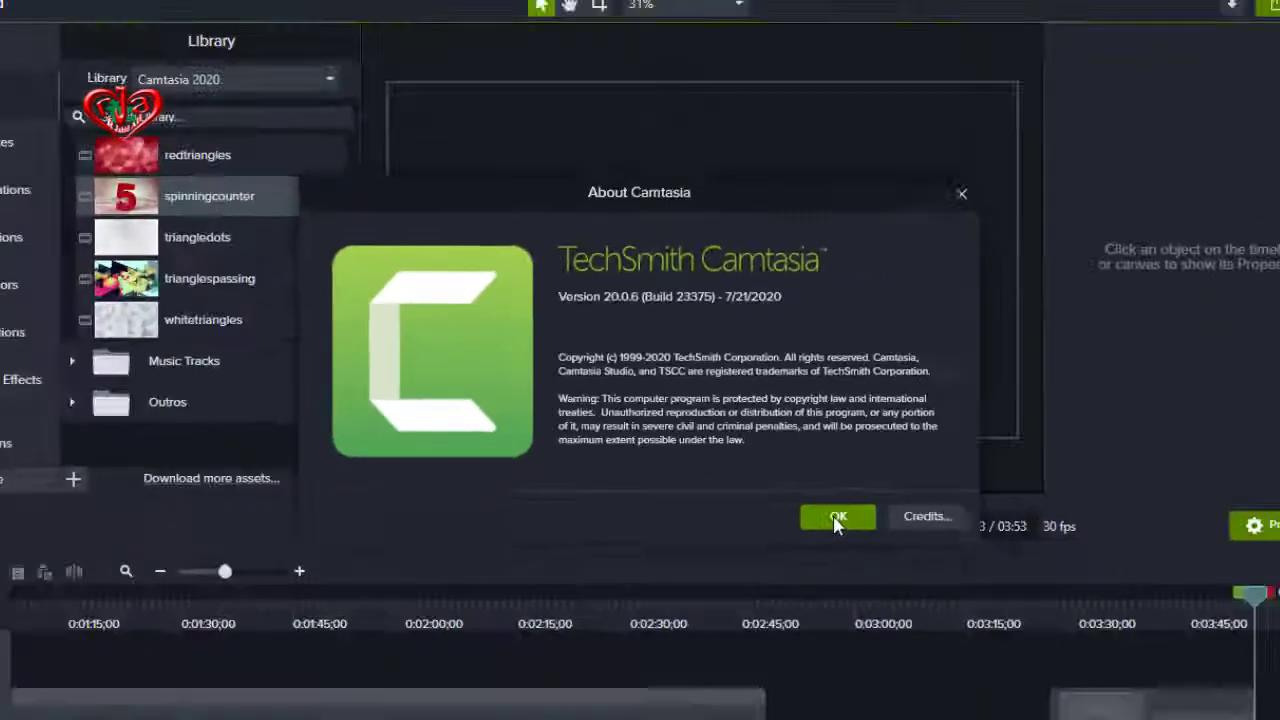
{"action": "left_click", "coordinate": [955, 620]}
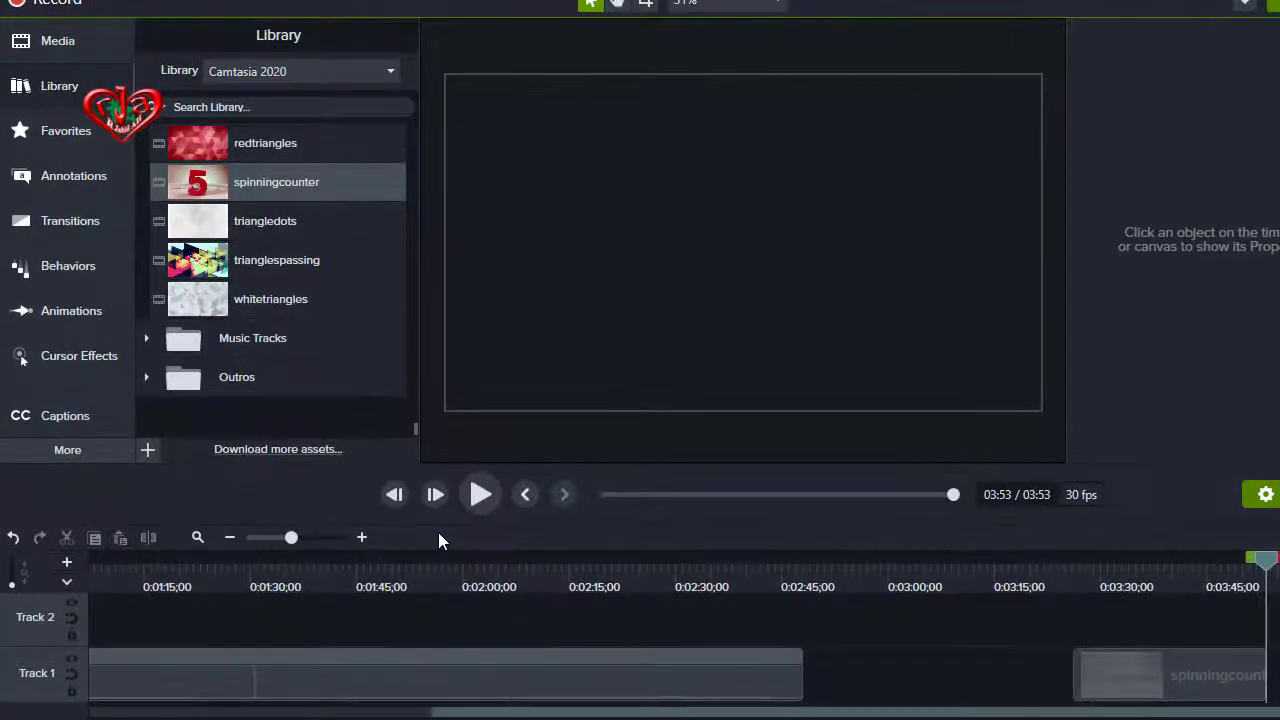
{"action": "key", "text": "super"}
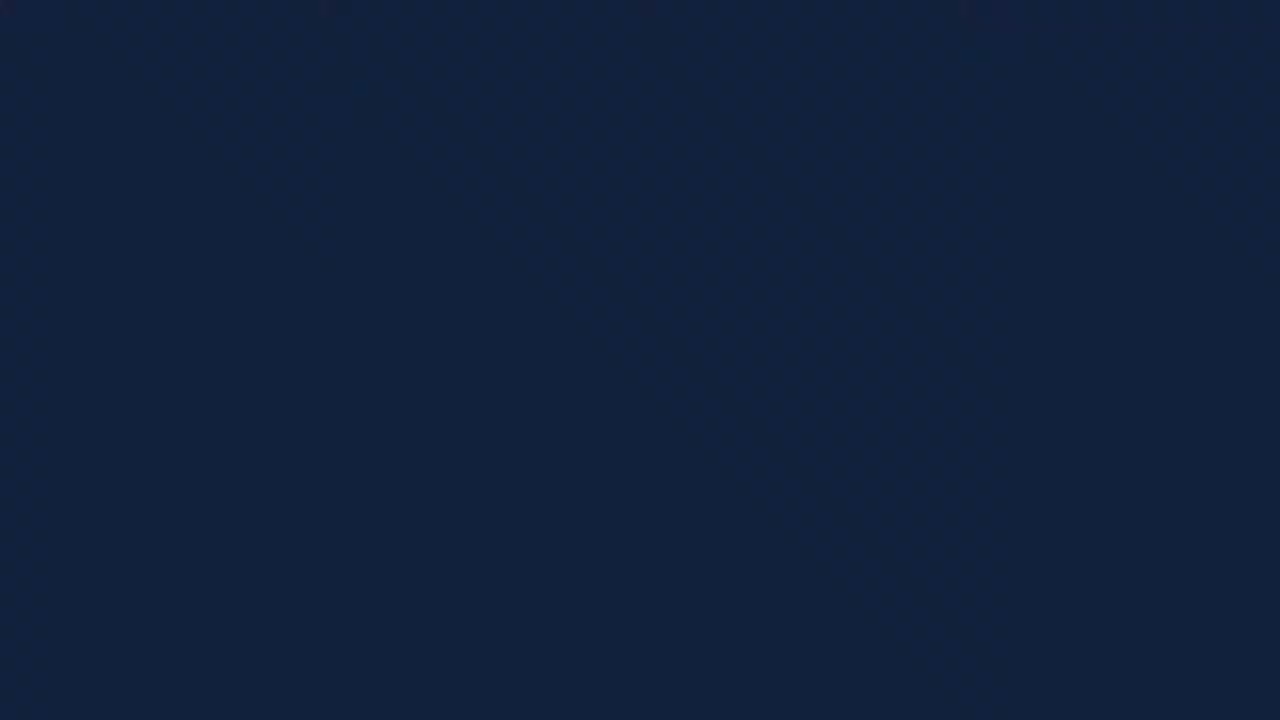